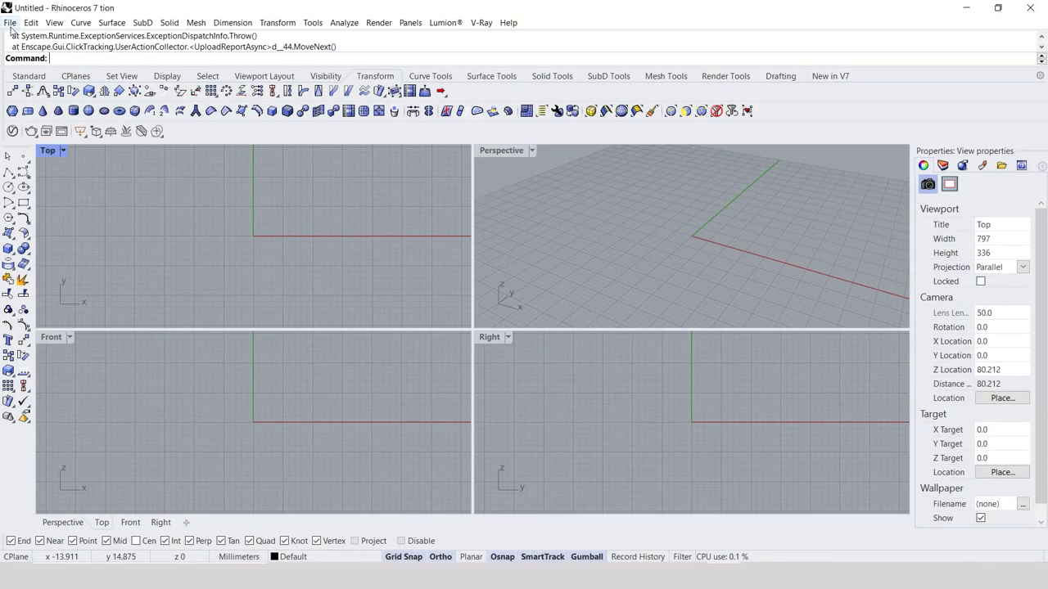
Create a new model from the 'Large Objects - Meters' template
click(10, 22)
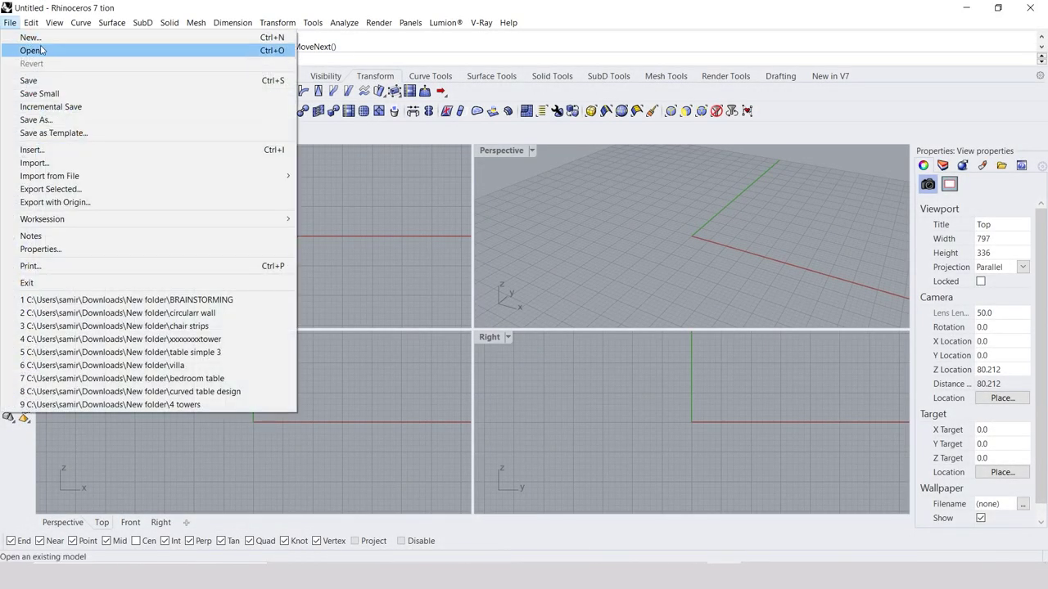
click(37, 36)
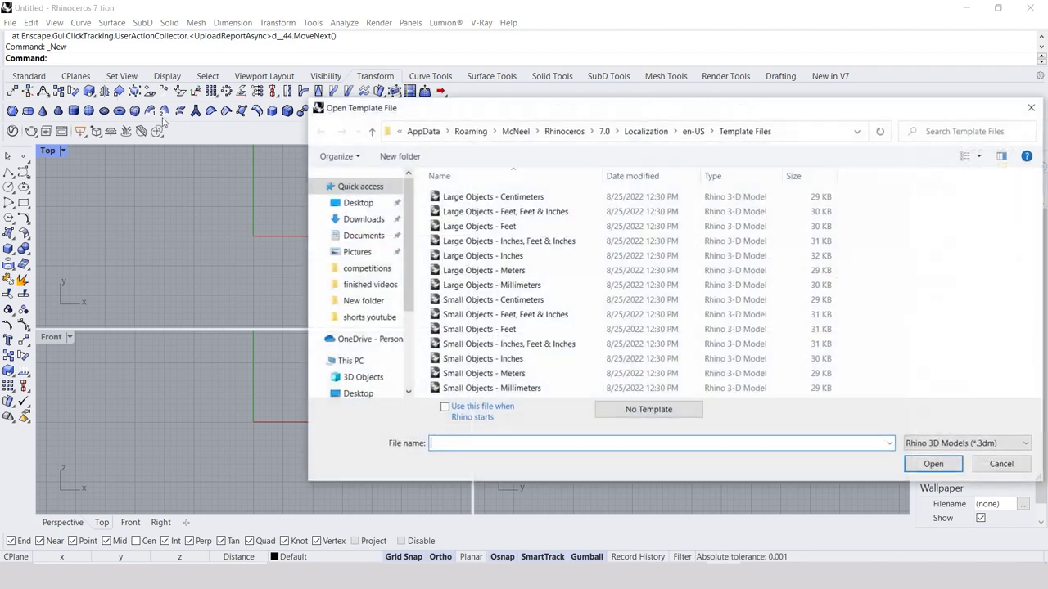
click(554, 270)
click(917, 463)
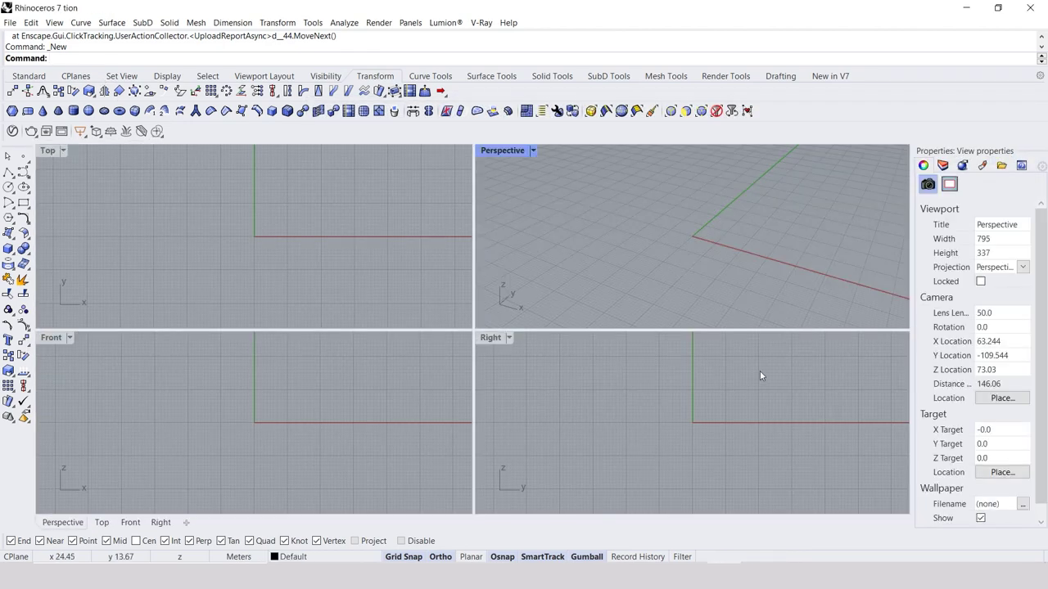
Maximize the Perspective viewport to fill the workspace
double_click(512, 153)
scroll(485, 333, down, 5)
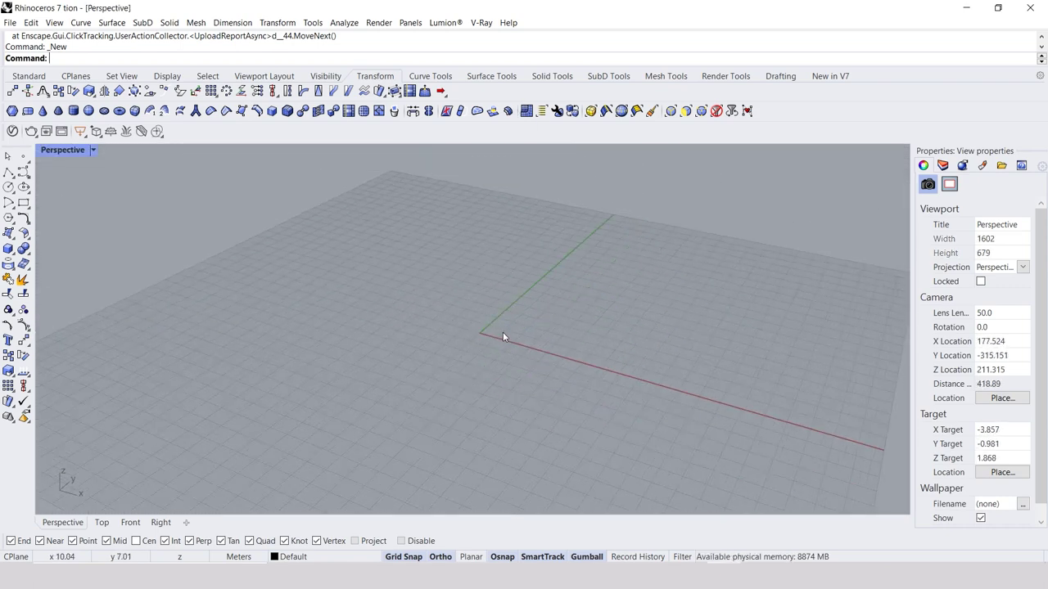
scroll(489, 344, down, 5)
scroll(489, 348, up, 2)
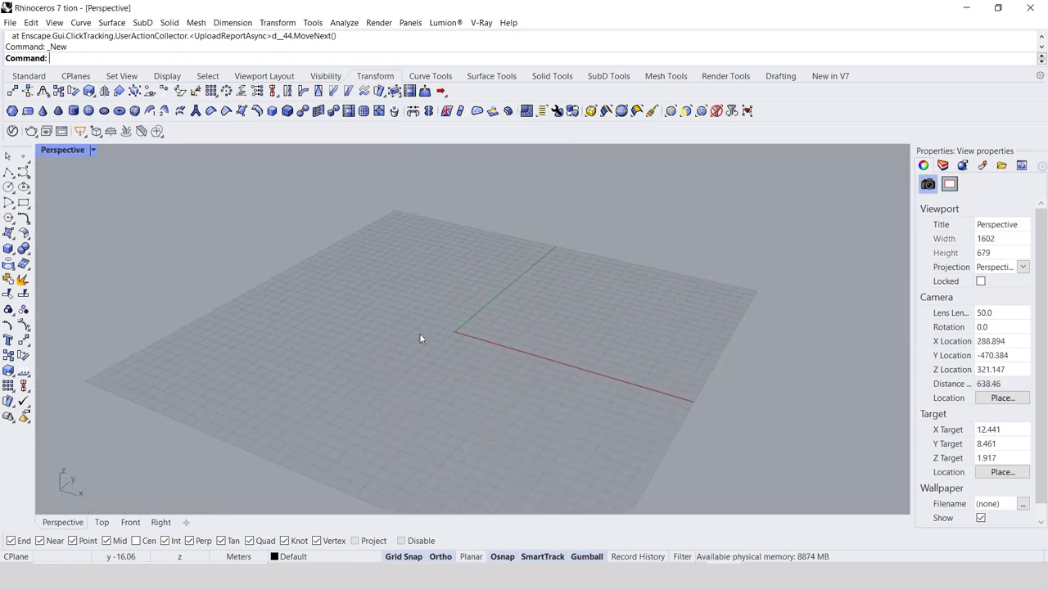
Draw a circle centred at the origin (0) with radius 100
click(9, 187)
text(0)
key(Return)
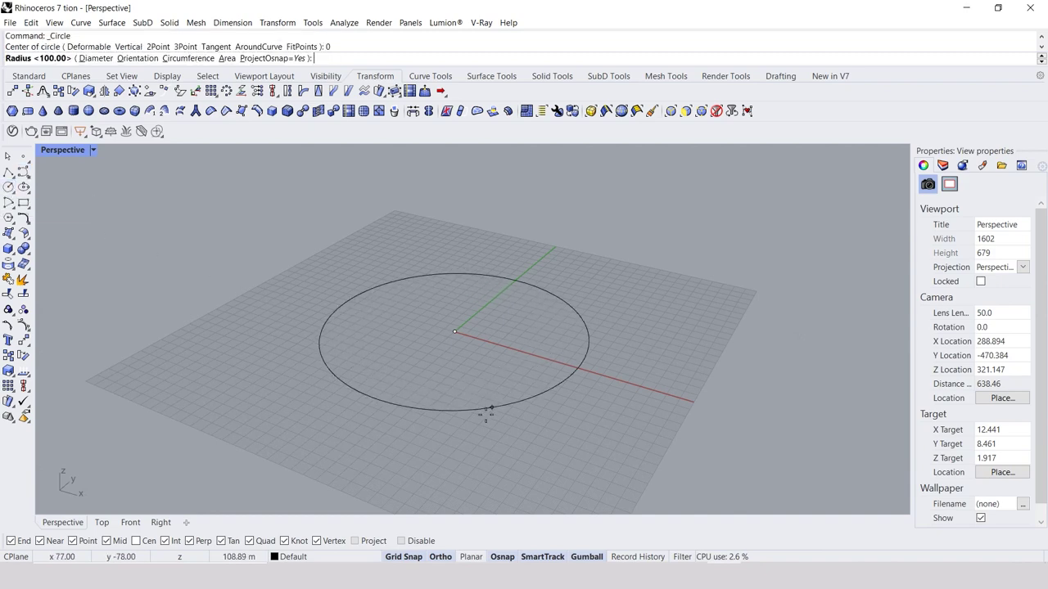
text(100)
key(Return)
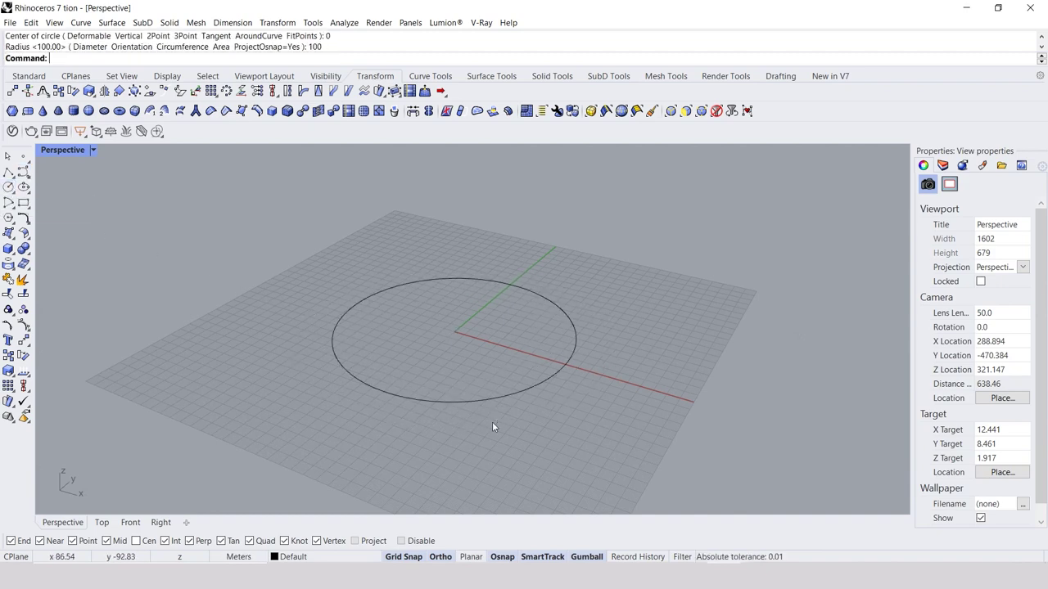
scroll(414, 389, down, 2)
scroll(424, 379, up, 3)
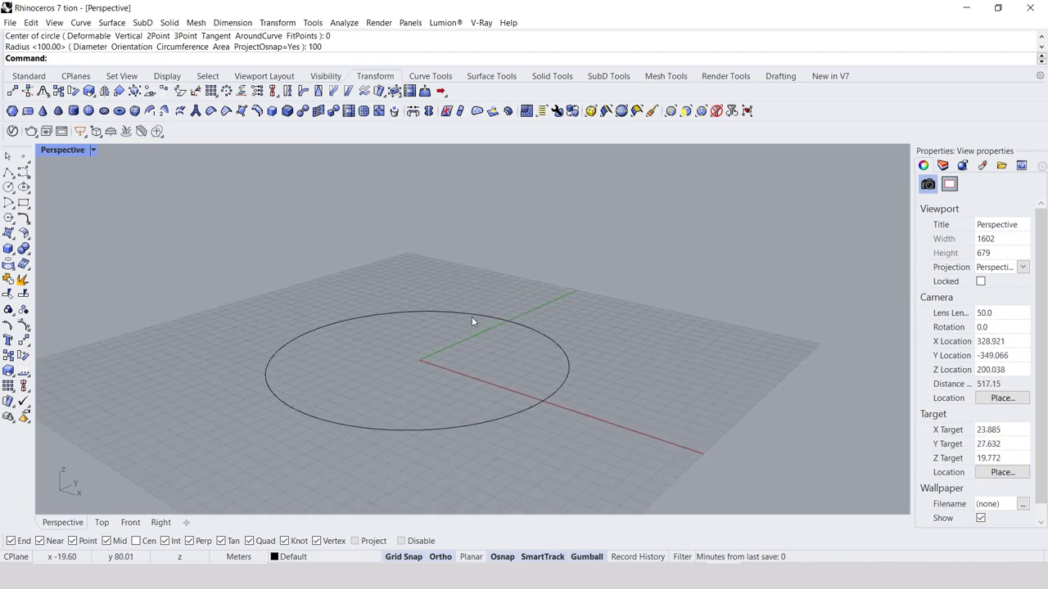
Rebuild the circle to 6 control points at degree 3
click(473, 313)
text(rec)
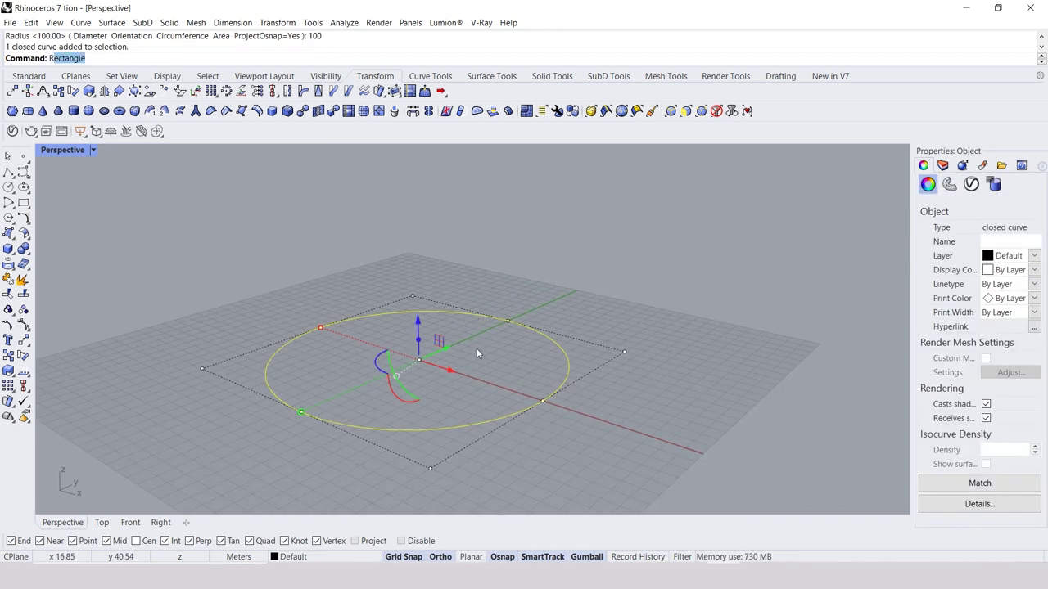
text(b)
key(Return)
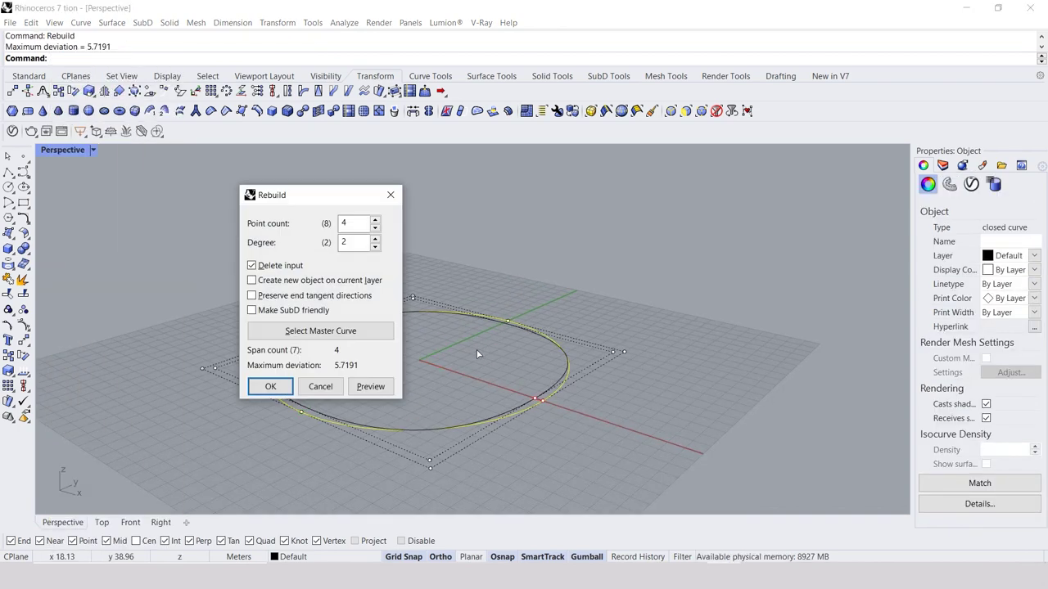
click(374, 222)
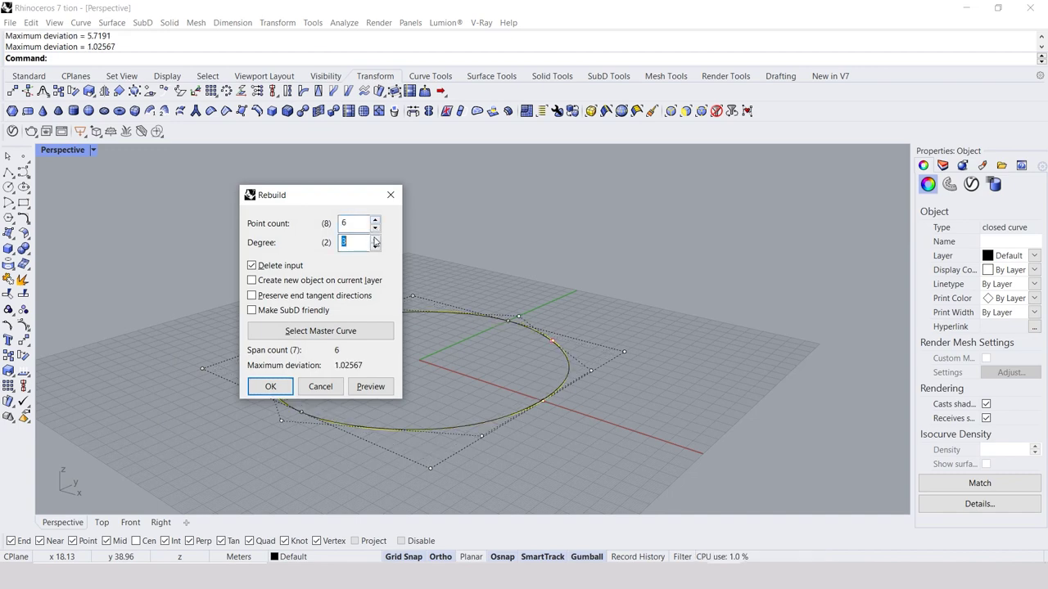
click(270, 386)
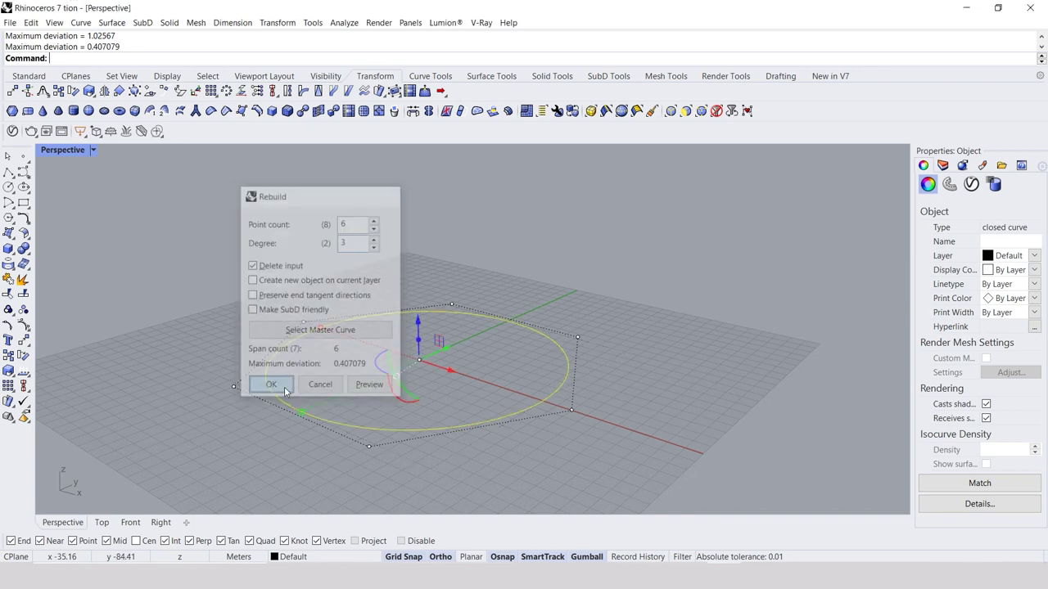
click(496, 360)
click(499, 322)
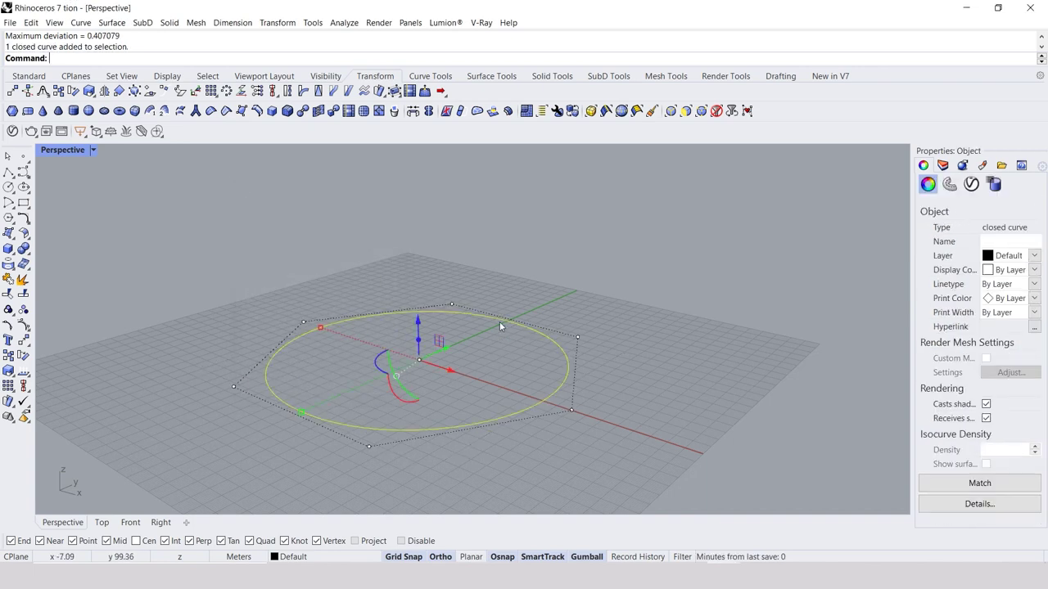
Offset the circle 20 units outward
text(Offset)
key(Return)
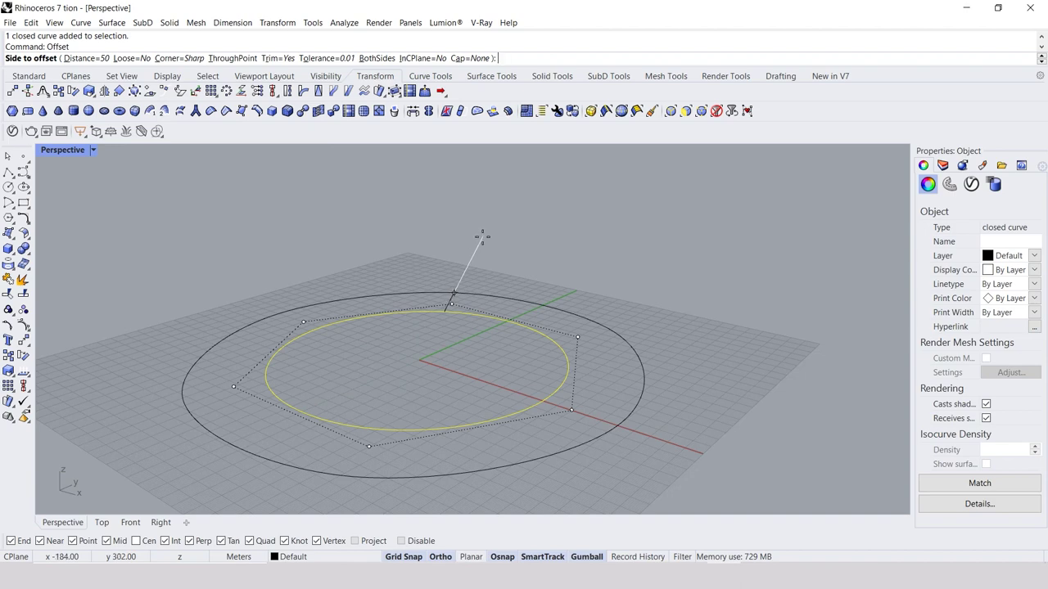
text(20)
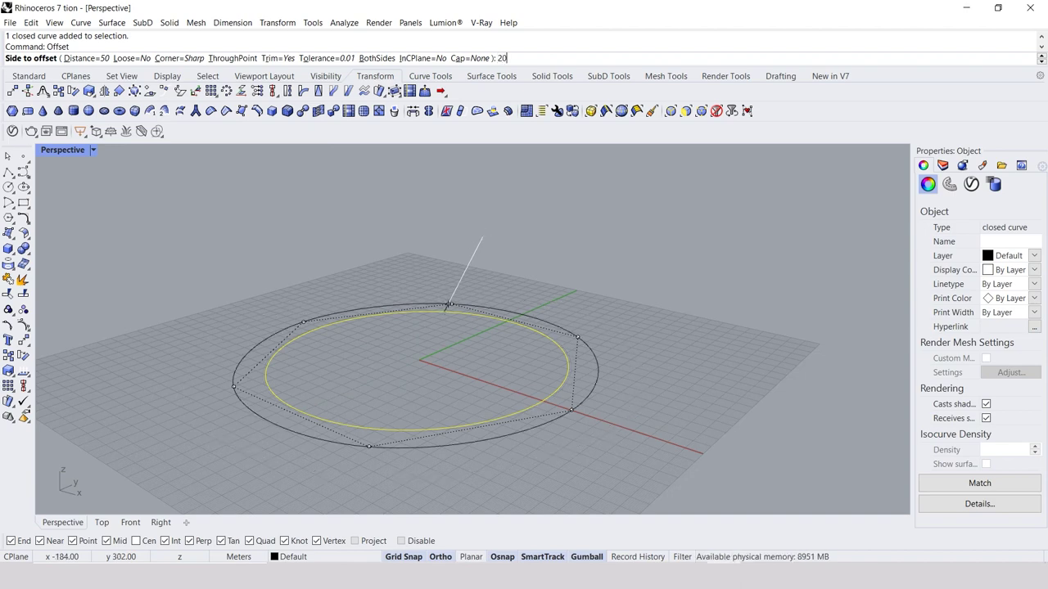
key(Return)
click(482, 237)
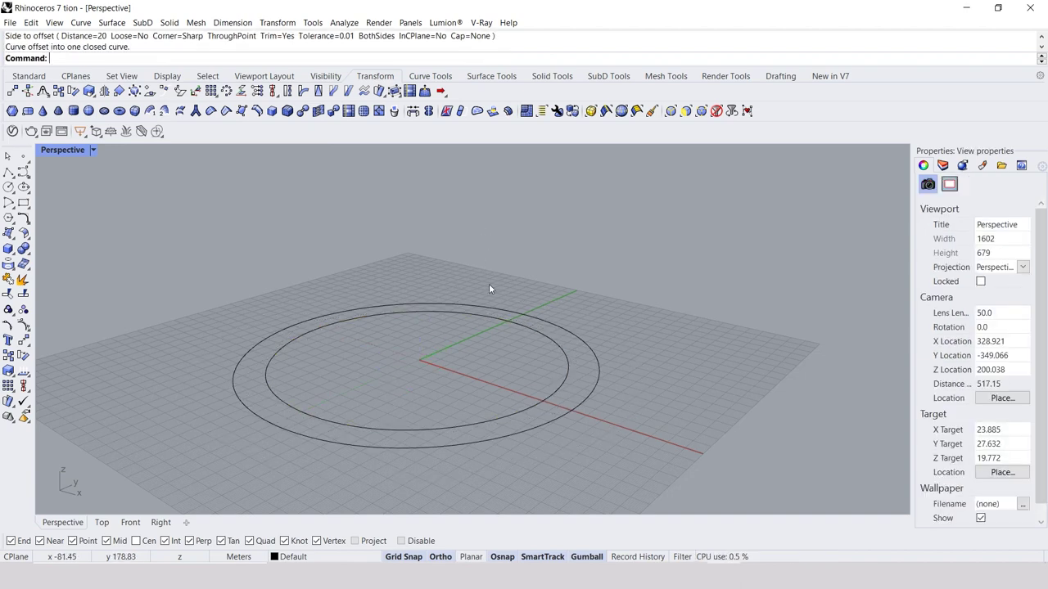
Lift the outer offset circle 30 units up with the gumball
click(484, 308)
click(418, 321)
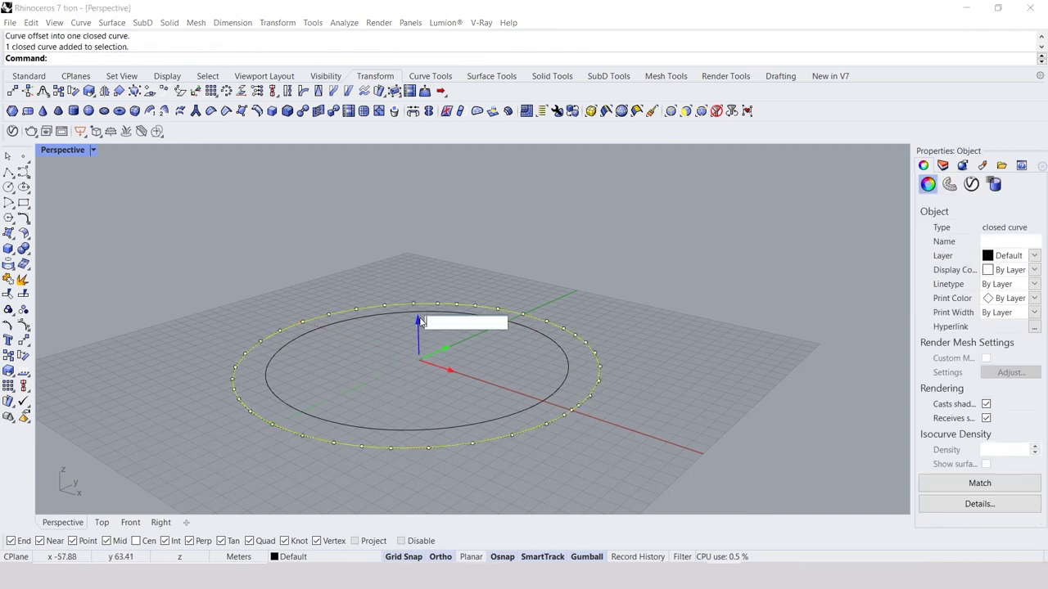
text(30)
key(Return)
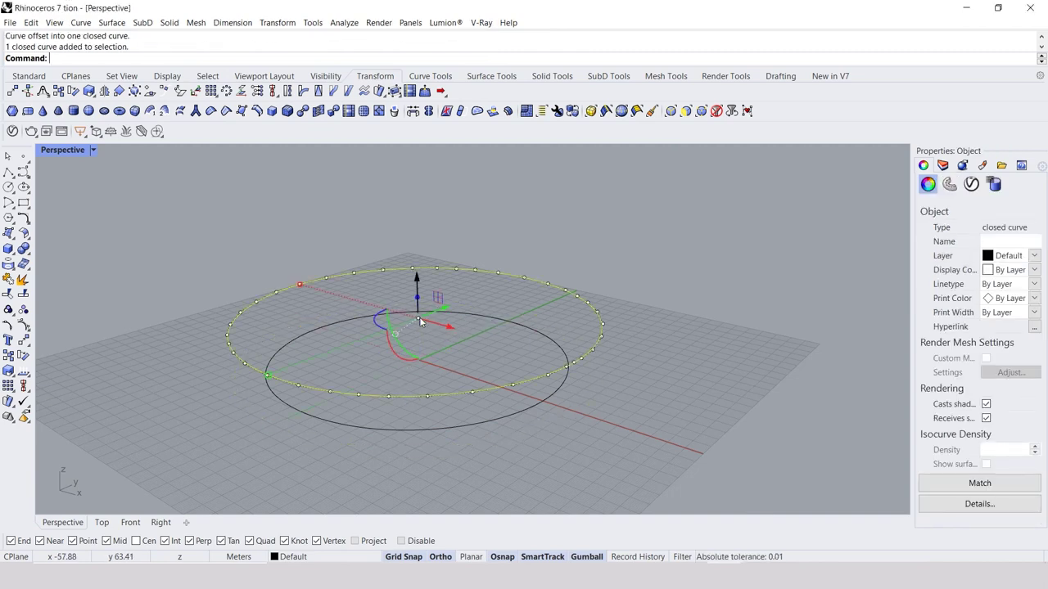
click(495, 234)
Rebuild the raised circle to 6 points at degree 3
click(505, 280)
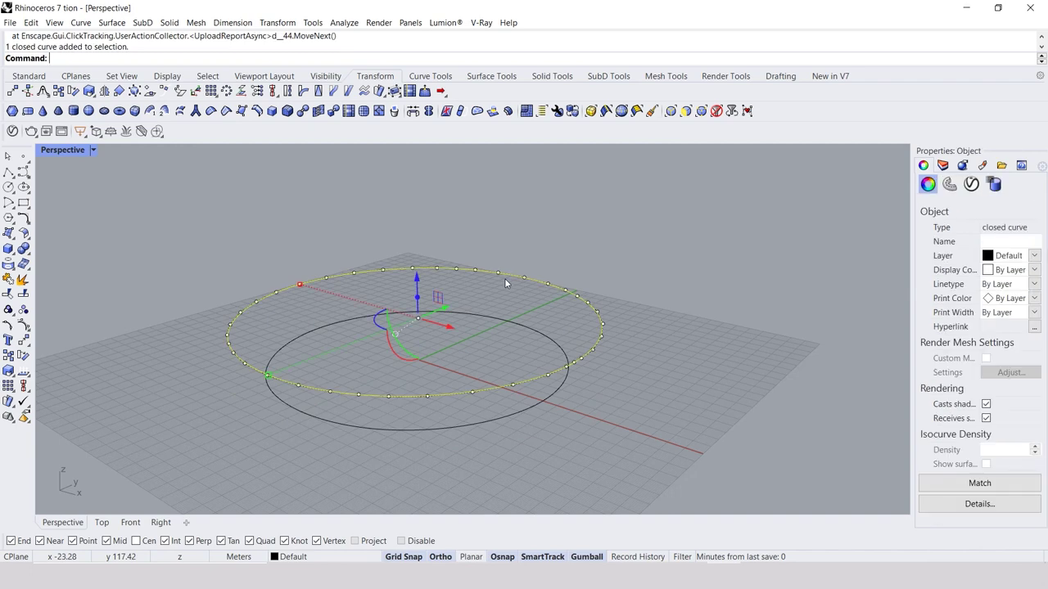
text(Re)
key(Return)
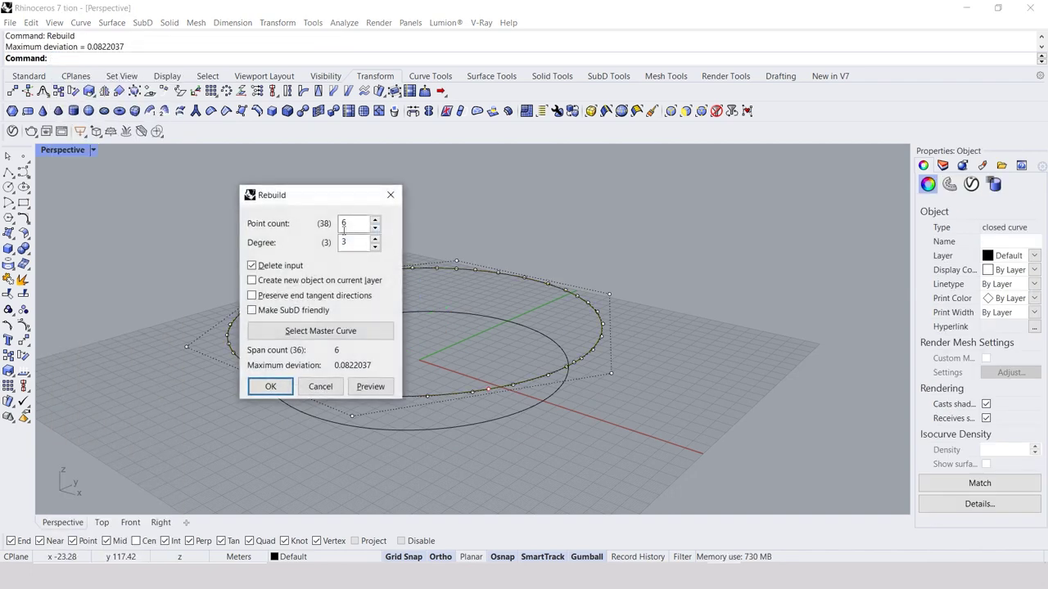
click(270, 386)
click(555, 220)
right_drag(555, 220, 562, 316)
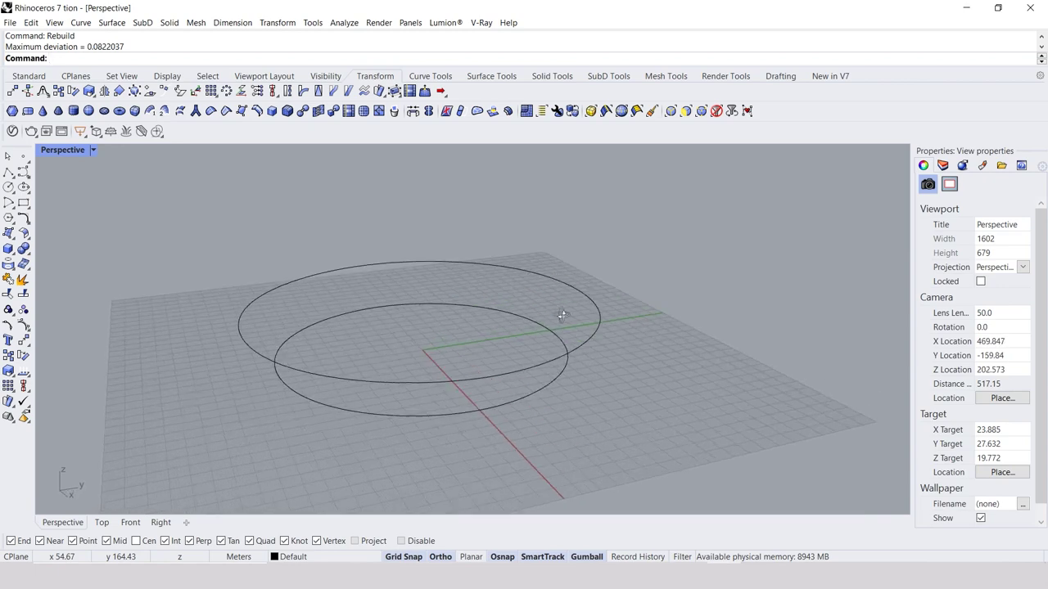
Pull one control point of the upper circle up and outward
click(560, 281)
mouse_move(592, 291)
right_down()
mouse_move(594, 264)
mouse_move(573, 268)
right_up()
click(574, 268)
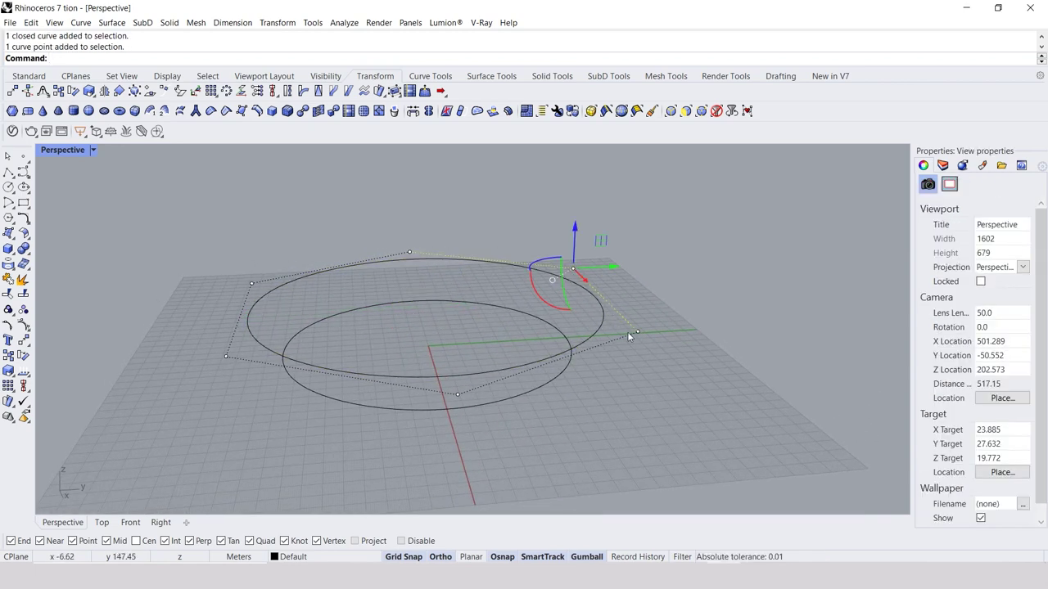
drag(573, 237, 603, 168)
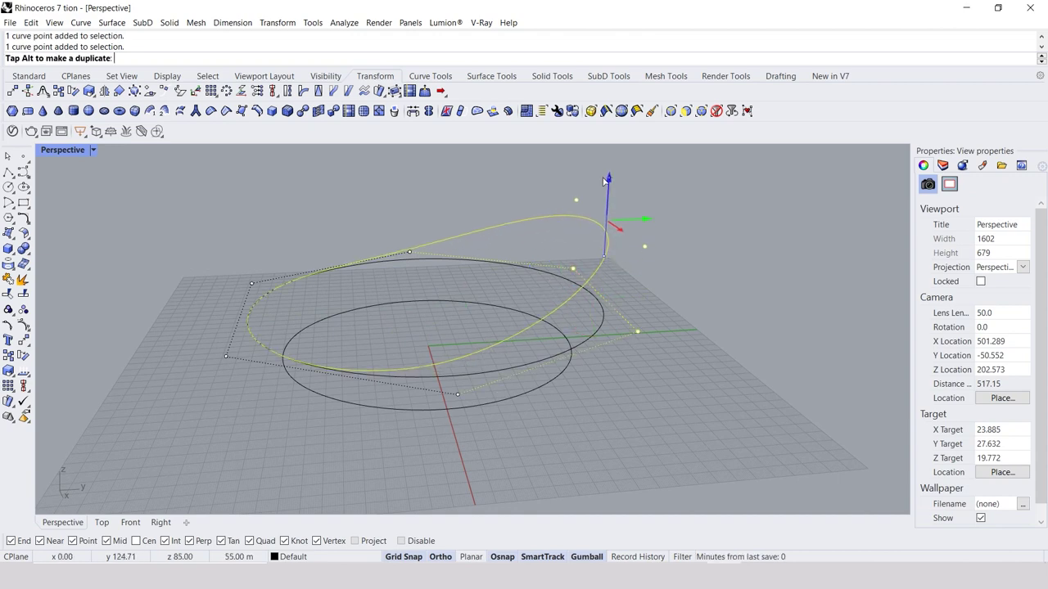
mouse_move(603, 168)
right_down()
mouse_move(580, 366)
mouse_move(549, 318)
right_up()
drag(586, 256, 497, 263)
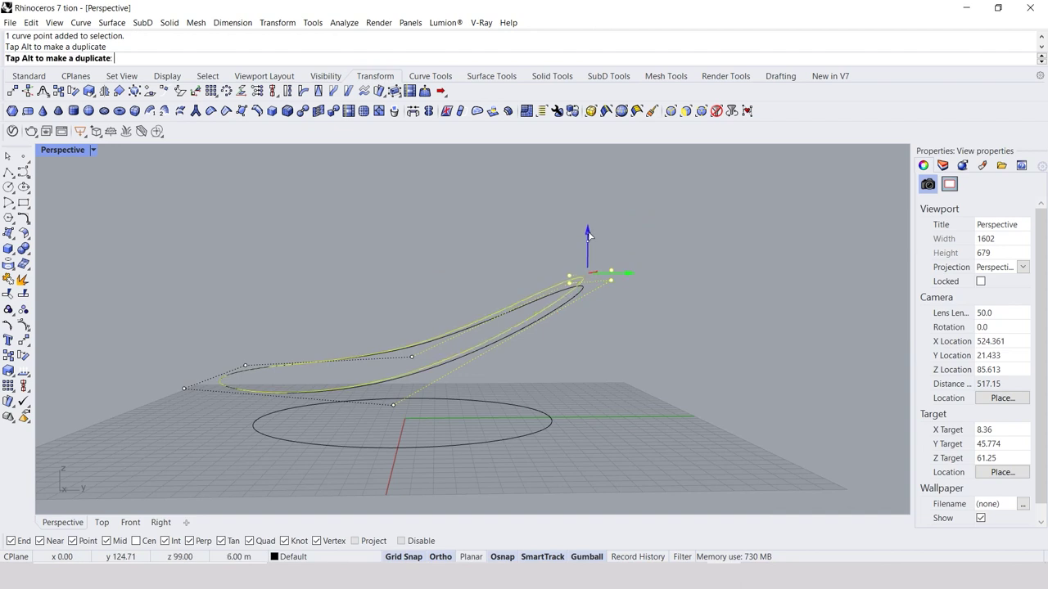
Lift two control points on the upper circle's low side
click(407, 373)
click(411, 357)
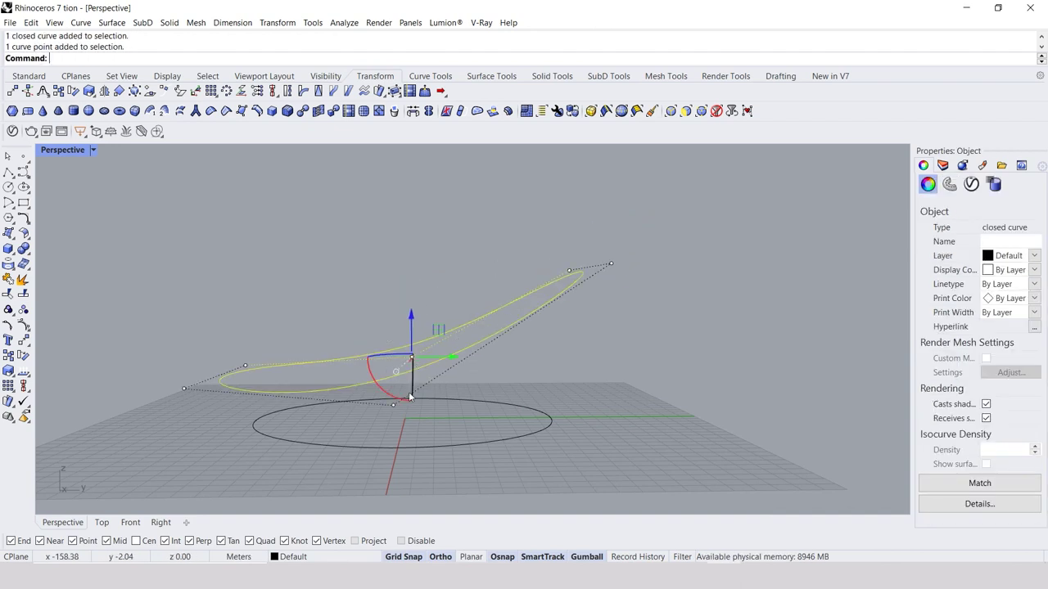
shift+click(394, 404)
drag(407, 331, 401, 289)
key(Escape)
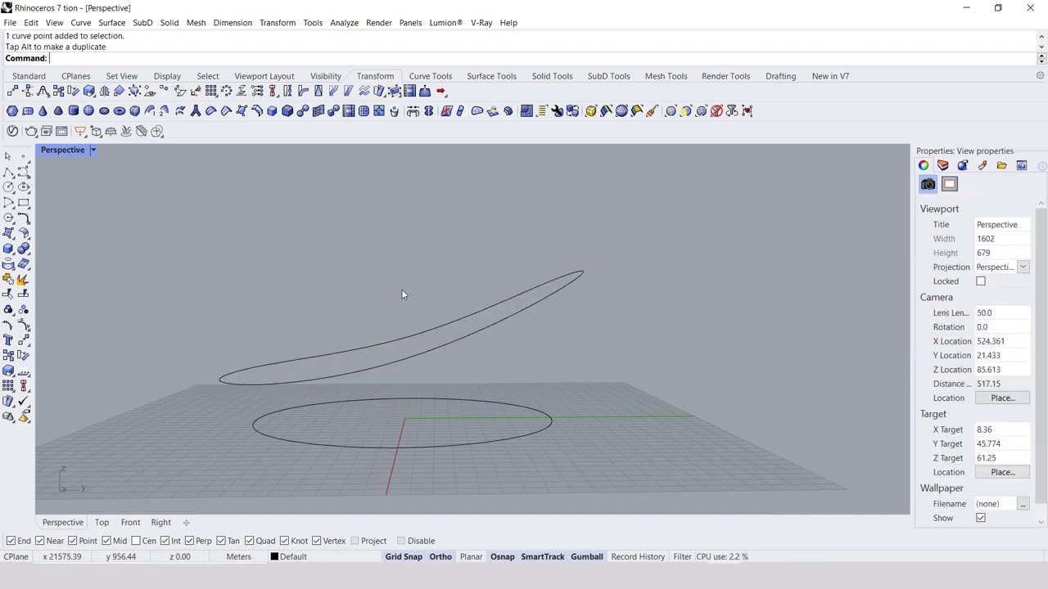
right_drag(401, 289, 412, 330)
click(411, 330)
text(O)
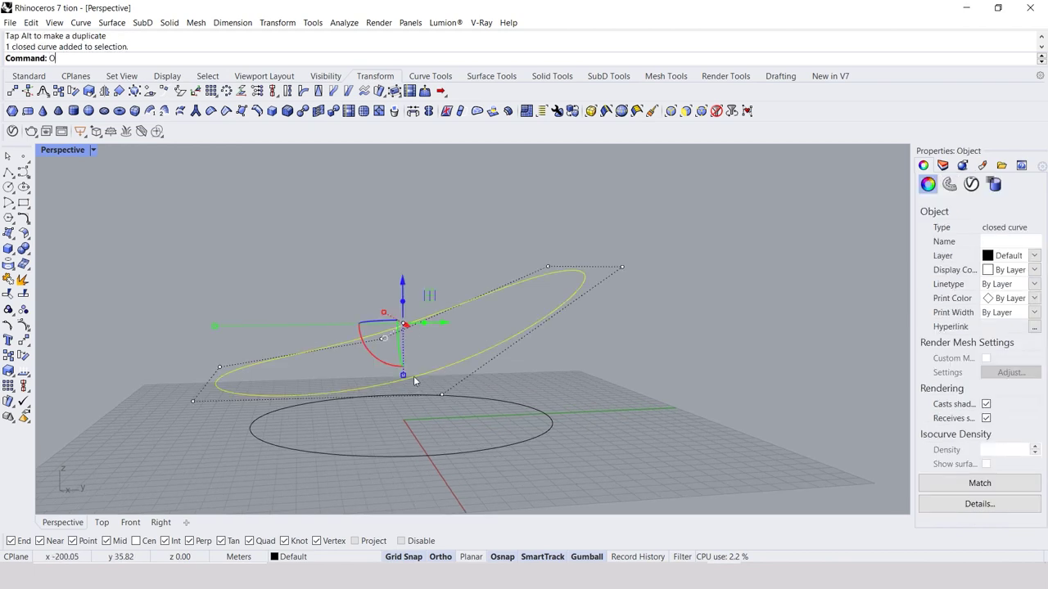
Offset the tilted loop 40 units inward, then nudge the new curve down
text(ffset)
key(Return)
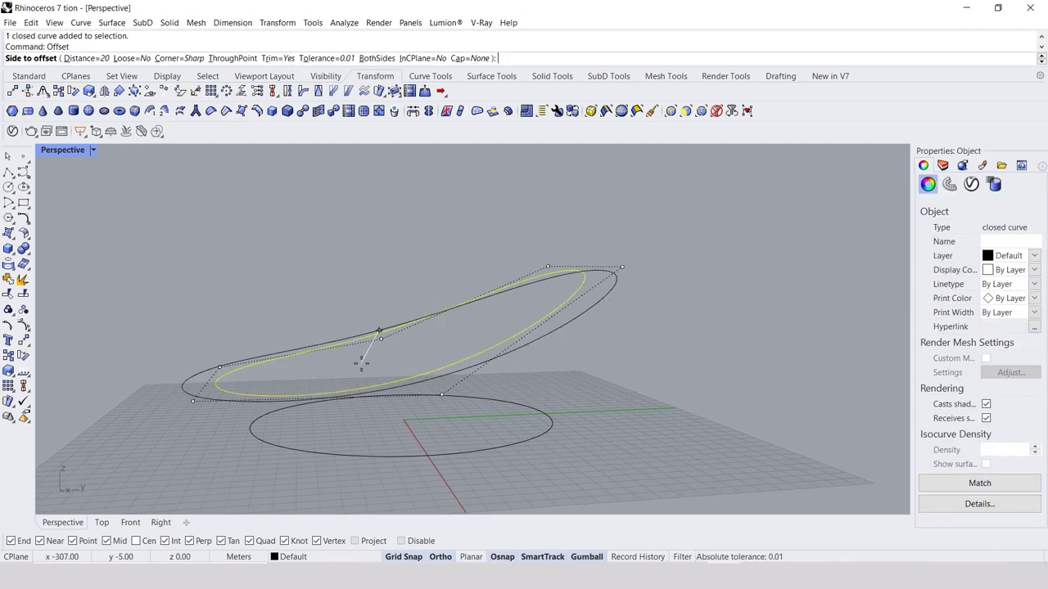
right_drag(367, 339, 377, 347)
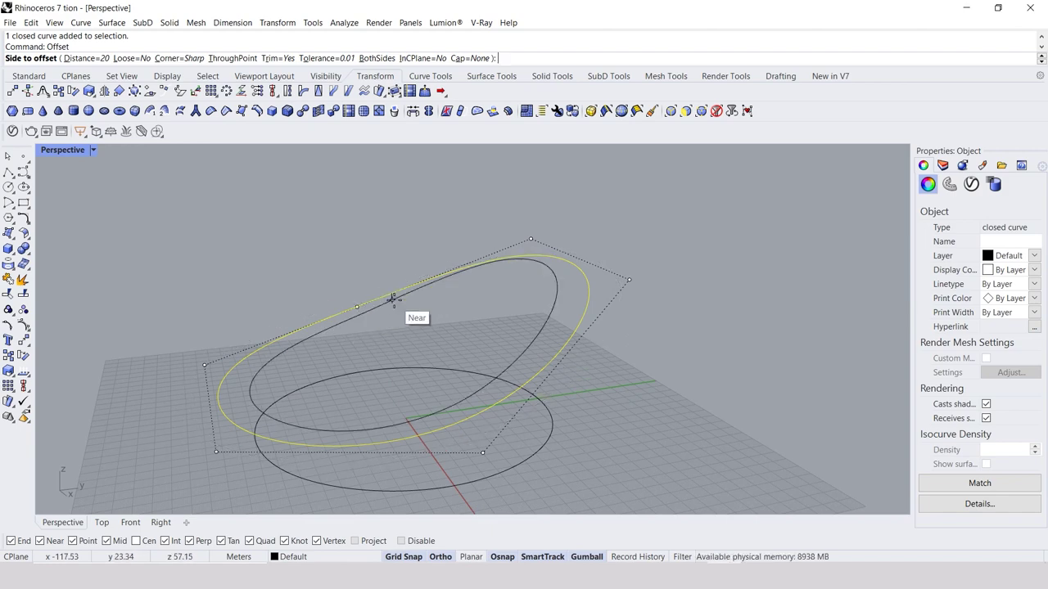
text(40)
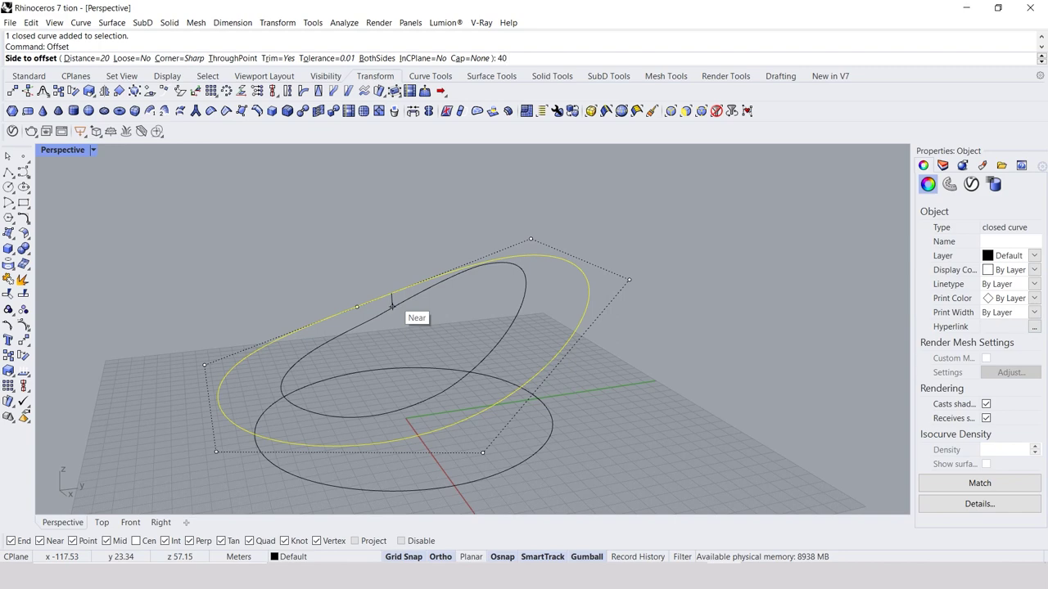
key(Return)
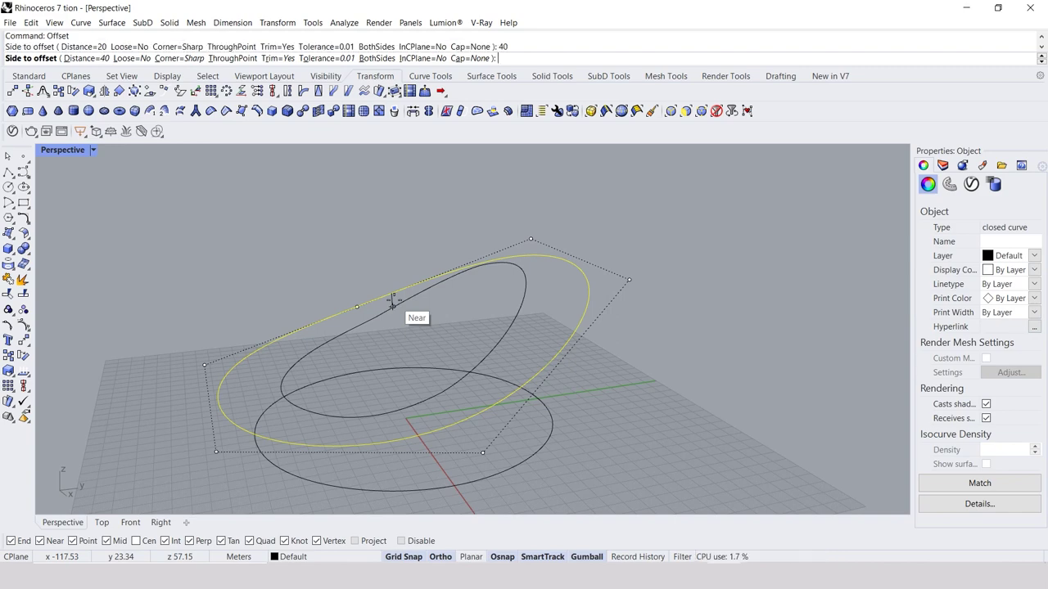
right_drag(526, 283, 423, 258)
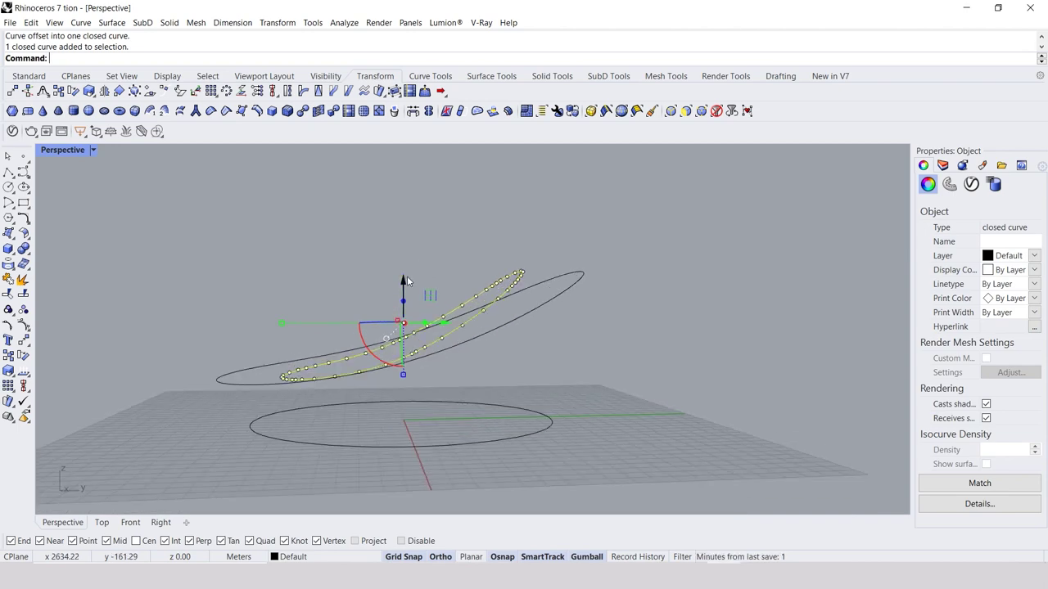
drag(406, 280, 404, 273)
Rebuild the inner offset loop to 6 points at degree 3
click(387, 244)
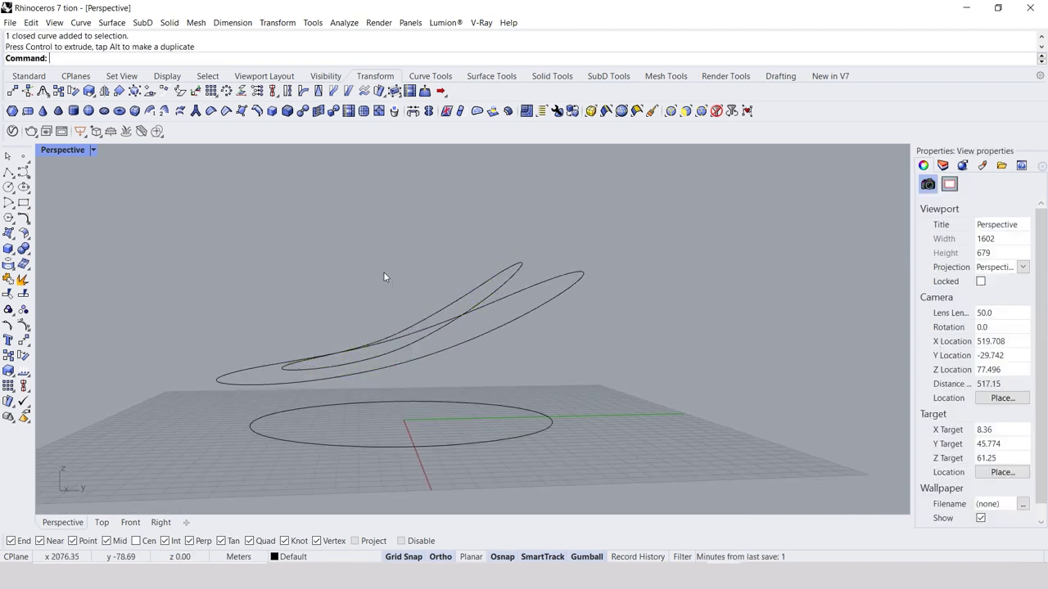
right_drag(384, 272, 482, 272)
click(482, 274)
text(Re)
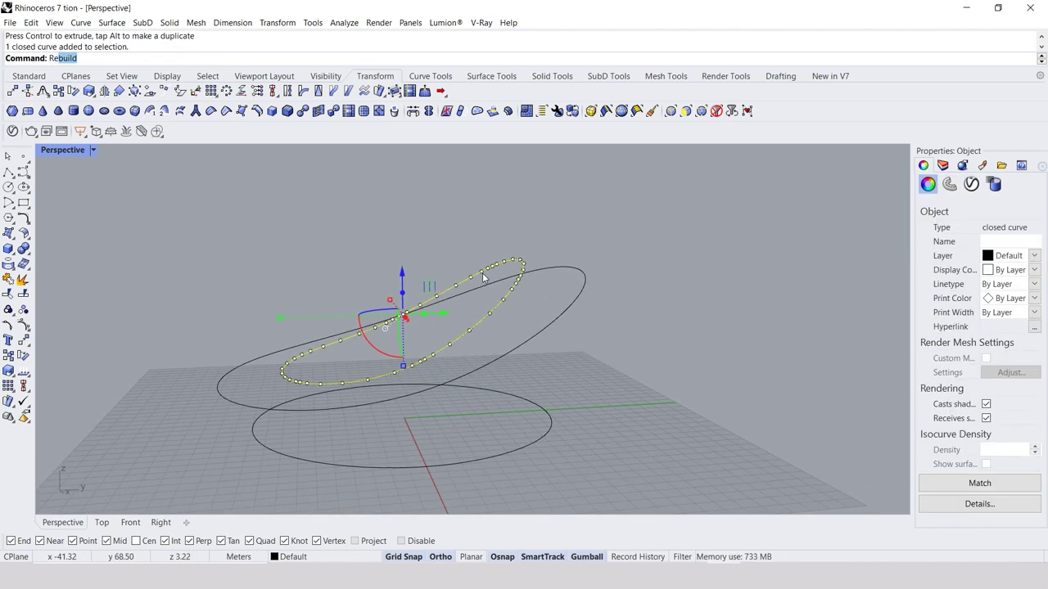
key(Return)
click(271, 384)
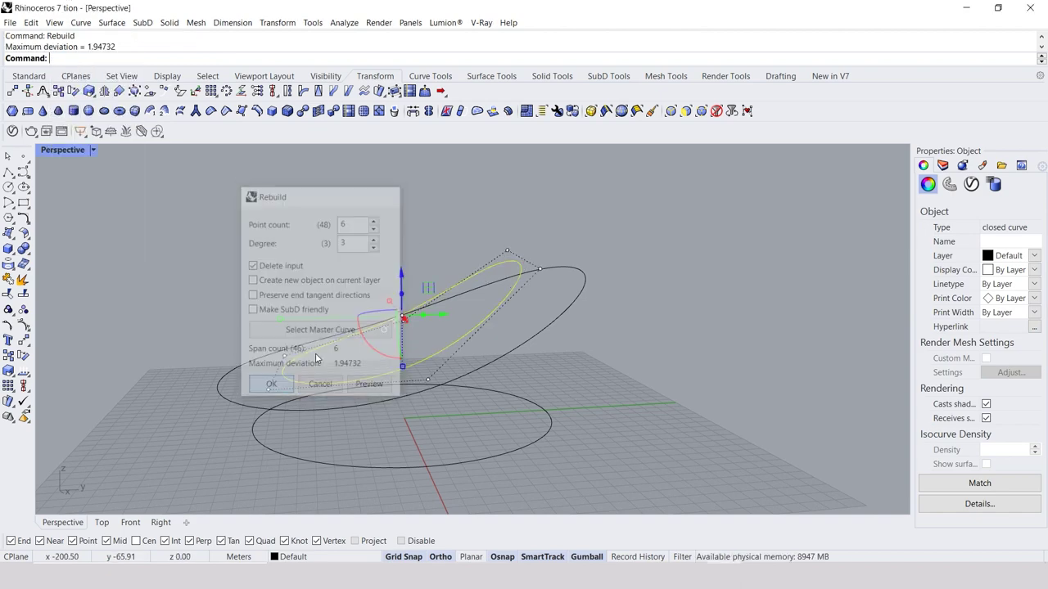
click(474, 252)
Drag one of the inner loop's control points sideways and up to reshape it
right_drag(474, 253, 480, 264)
click(308, 351)
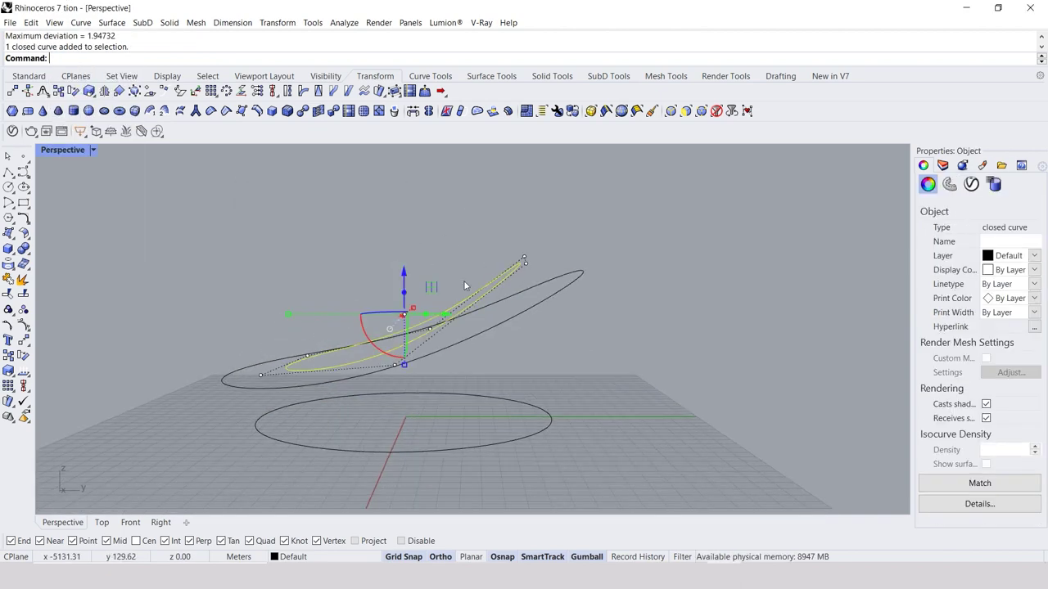
click(300, 351)
mouse_move(299, 350)
mouse_down()
mouse_move(282, 373)
mouse_move(378, 372)
mouse_up()
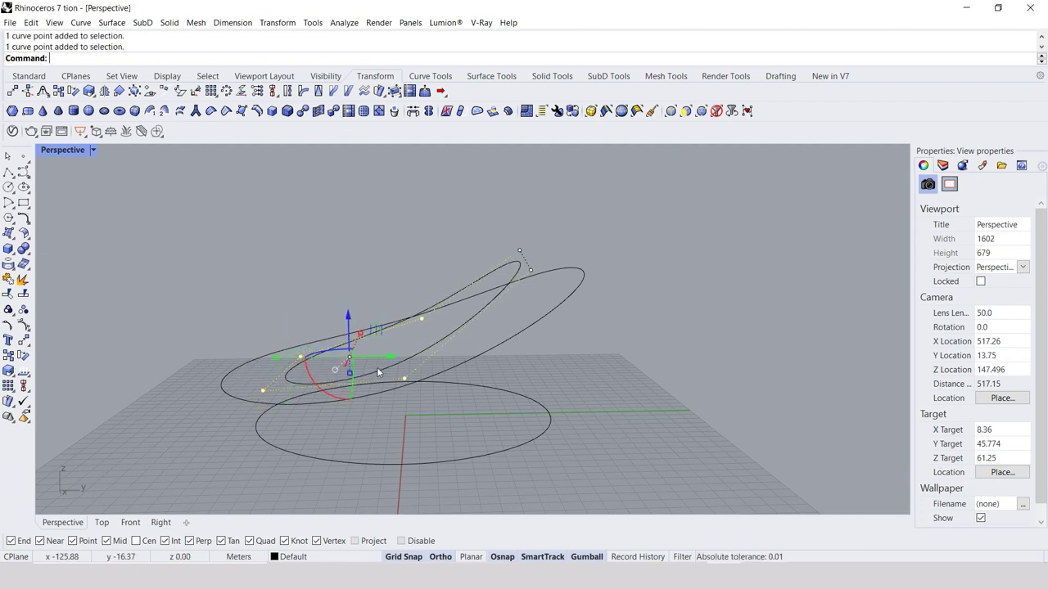
drag(350, 321, 352, 299)
key(Escape)
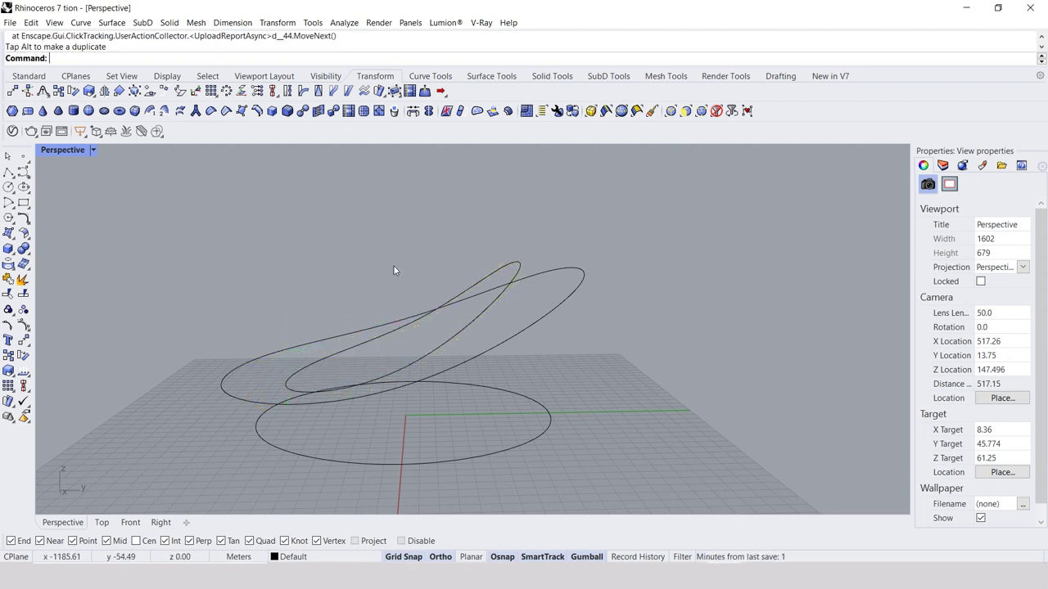
mouse_move(394, 266)
right_down()
mouse_move(408, 239)
mouse_move(486, 302)
right_up()
Offset the reshaped inner loop toward its inside
click(496, 314)
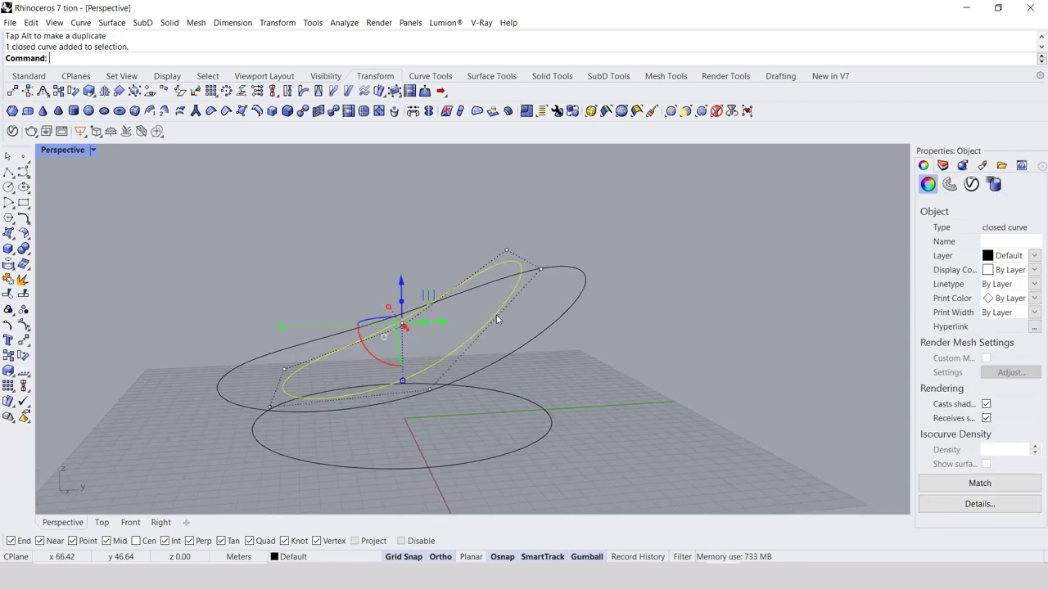
text(Offset)
key(Return)
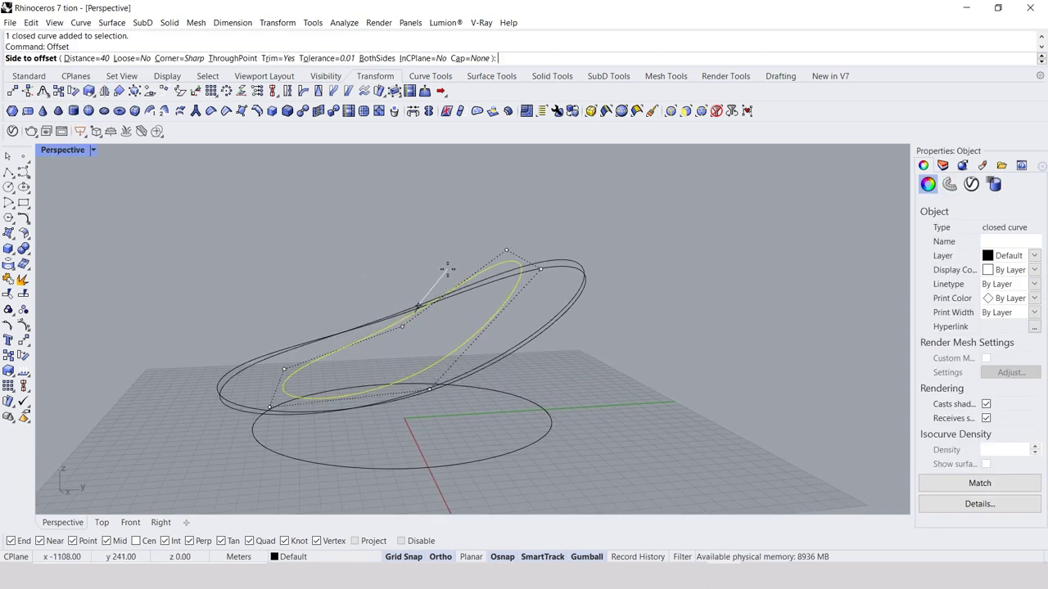
right_drag(468, 310, 465, 331)
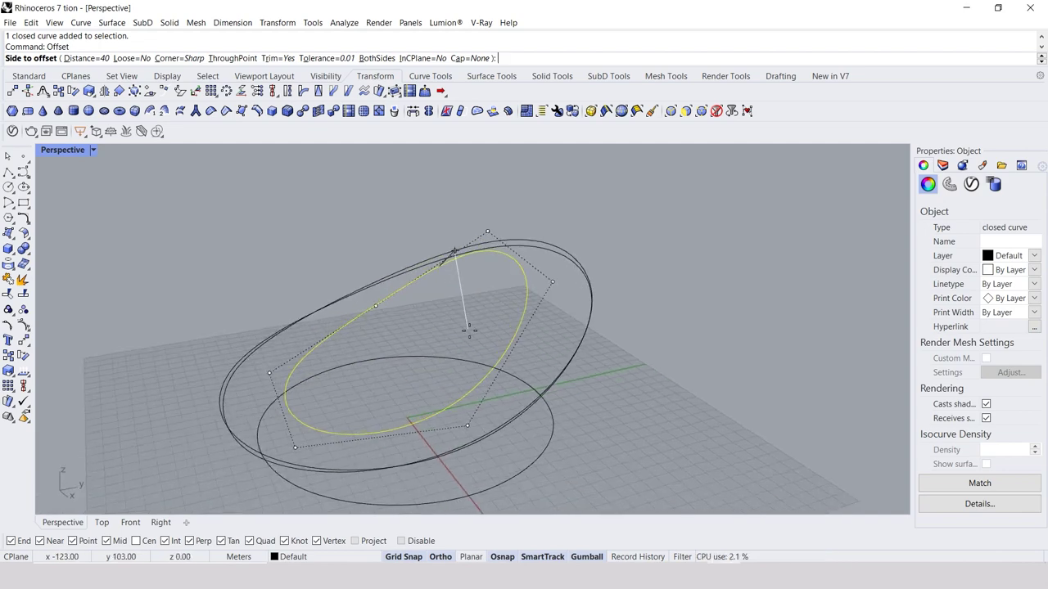
click(464, 393)
key(Escape)
Move the new innermost loop vertically with the gumball's Z arrow
mouse_move(482, 323)
right_down()
mouse_move(442, 331)
mouse_move(404, 291)
right_up()
click(442, 335)
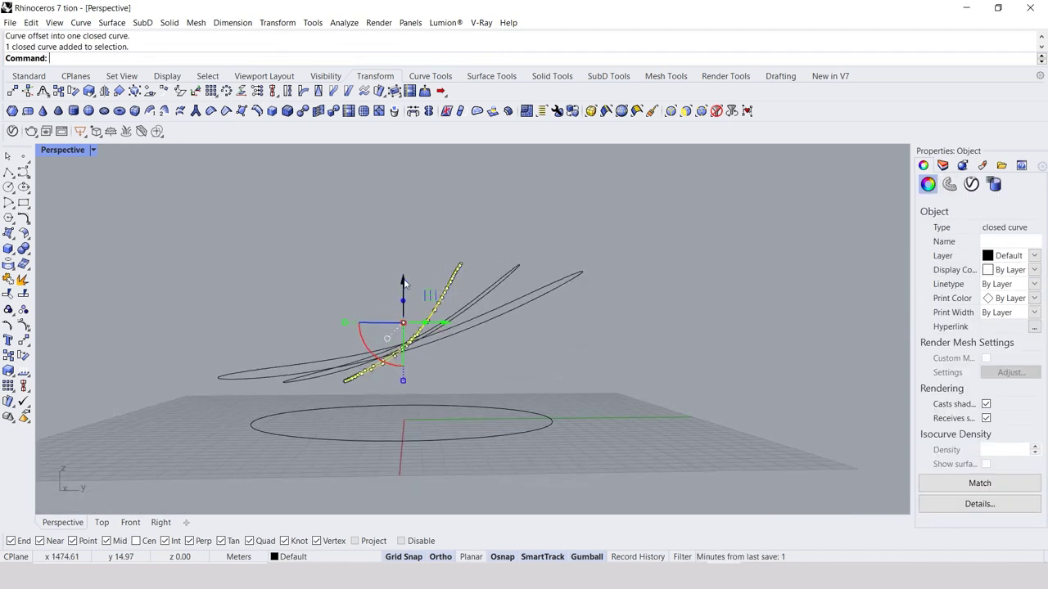
drag(402, 288, 393, 250)
key(Escape)
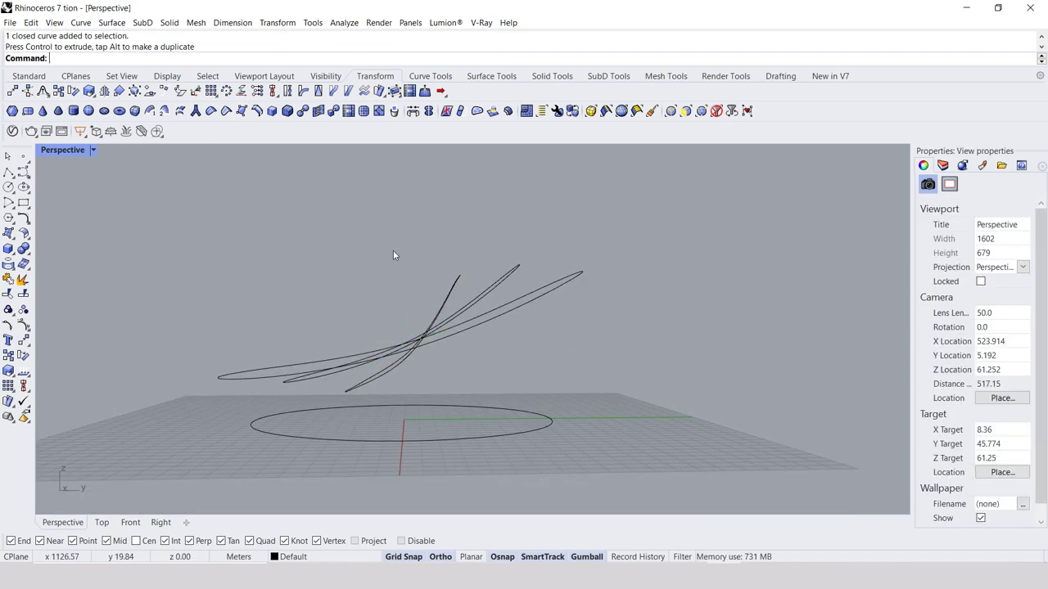
mouse_move(393, 250)
right_down()
mouse_move(456, 281)
mouse_move(491, 363)
right_up()
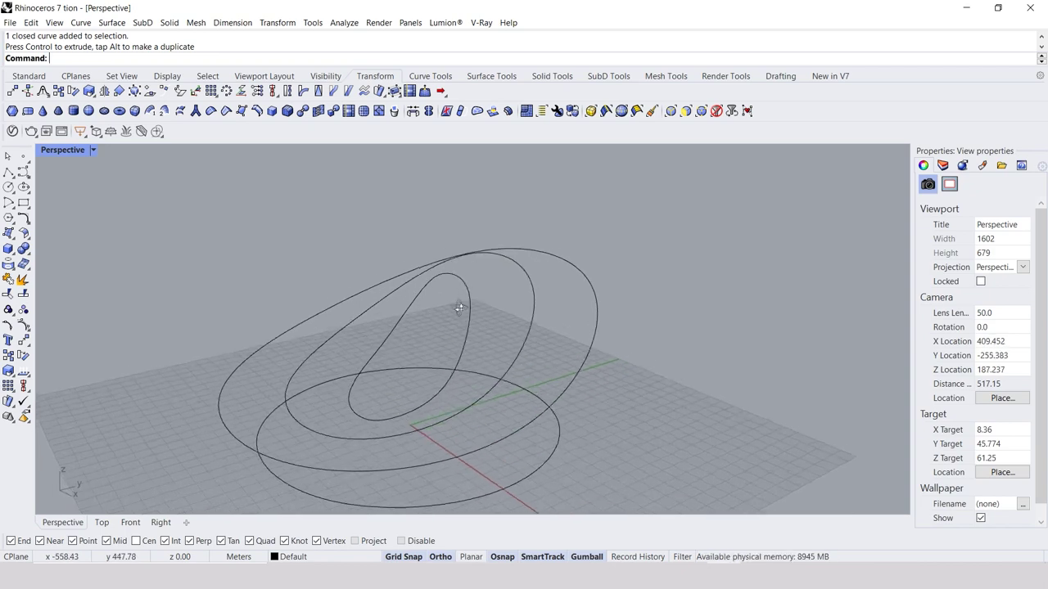
click(492, 366)
In Top view, offset the base circle 60 units inward
click(102, 522)
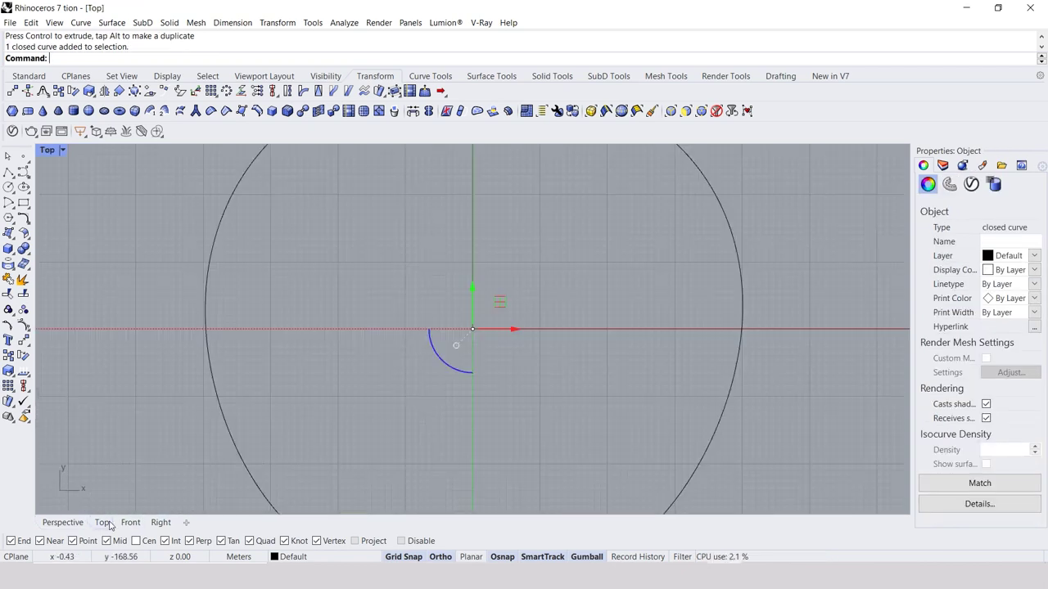
scroll(266, 463, down, 2)
scroll(580, 299, down, 2)
scroll(535, 321, up, 1)
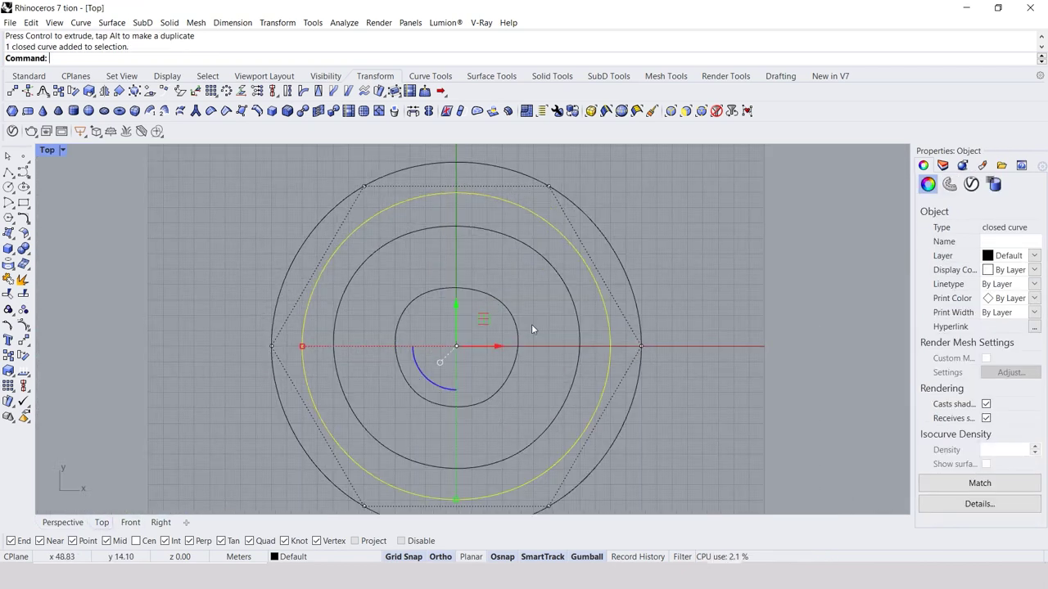
text(Offset)
key(Return)
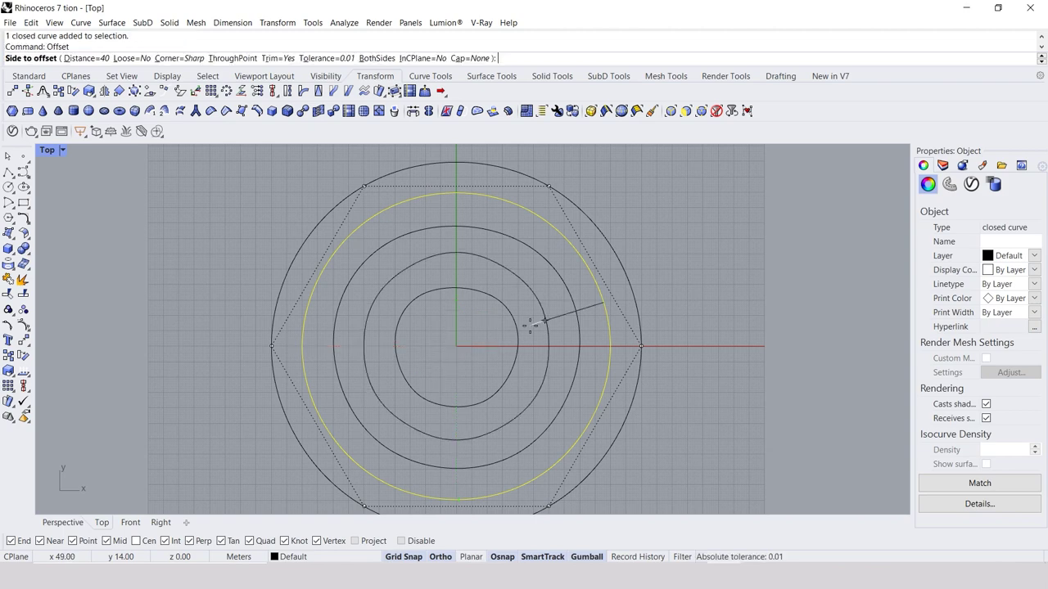
text(6)
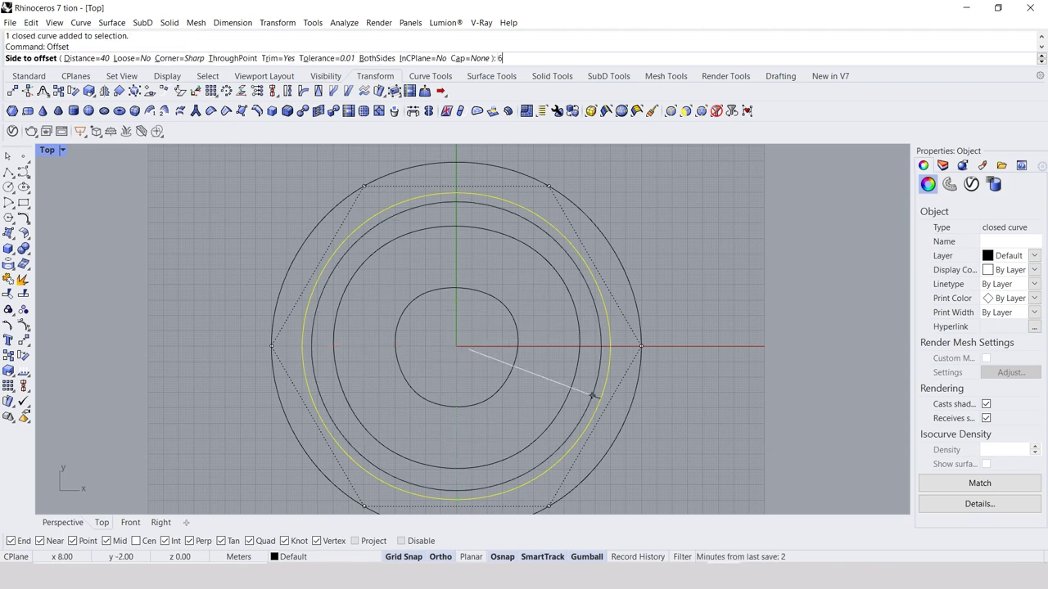
text(0)
key(Return)
click(469, 351)
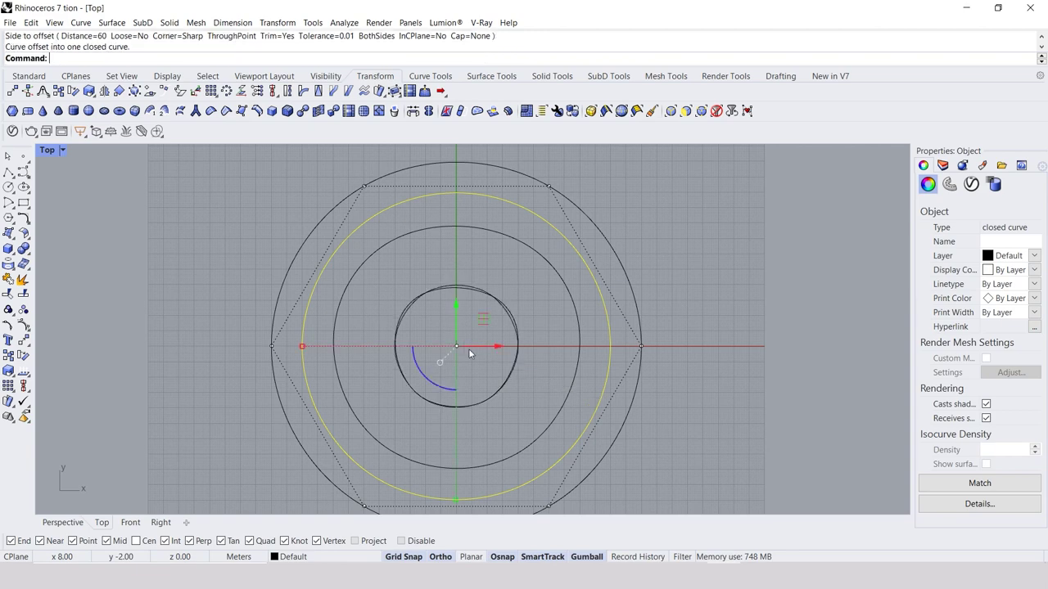
Back in Perspective, select the small inner base ring for a Rebuild
click(63, 522)
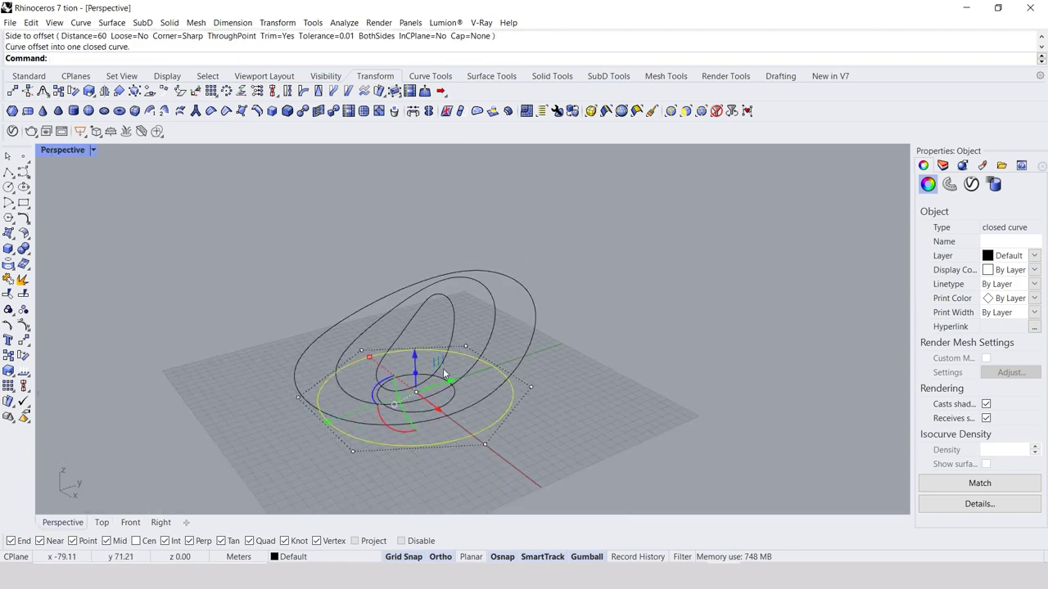
key(Escape)
click(459, 393)
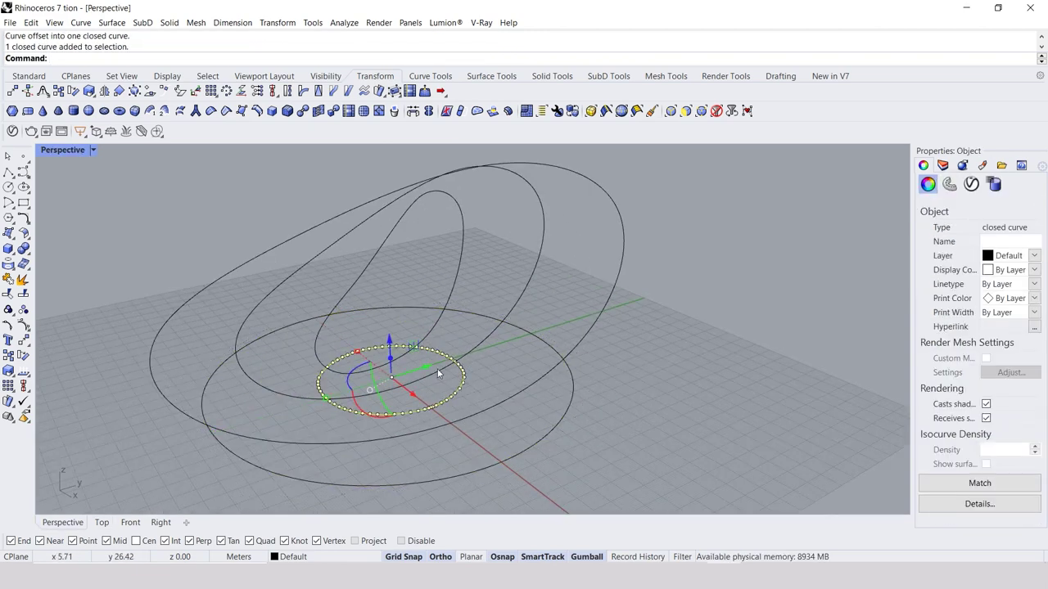
text(Re)
key(Return)
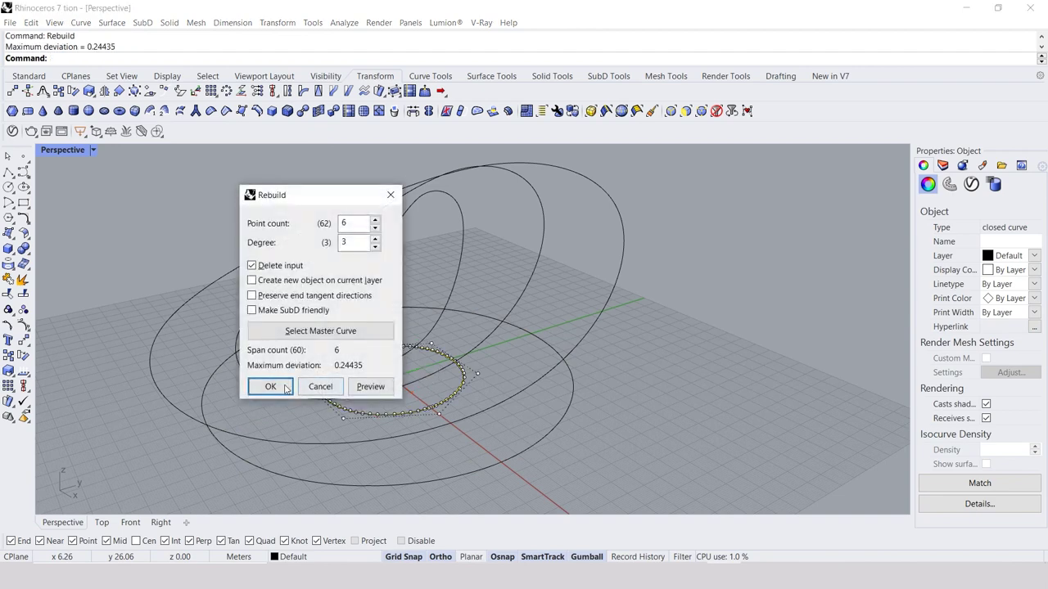
Rebuild the small base ring and the inner teardrop loop to 6 points, degree 3
click(285, 388)
click(604, 316)
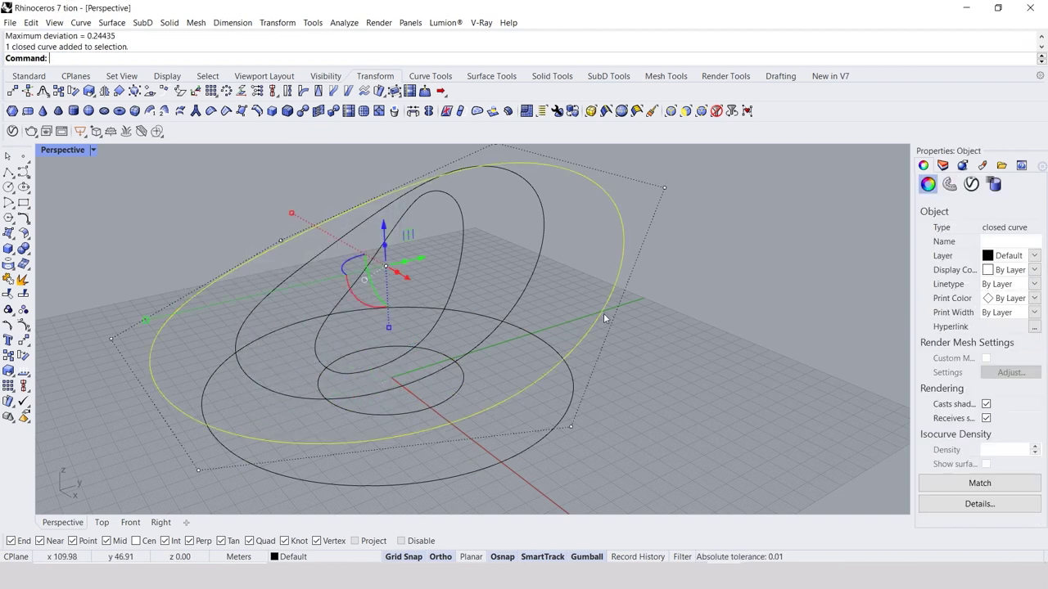
click(542, 239)
click(462, 227)
key(Return)
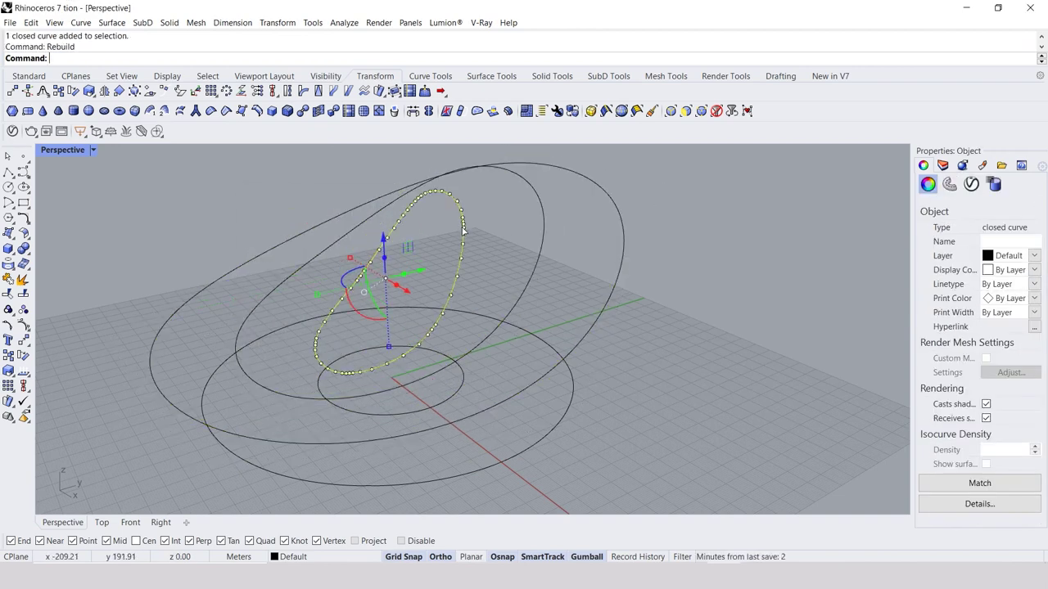
click(290, 390)
click(668, 314)
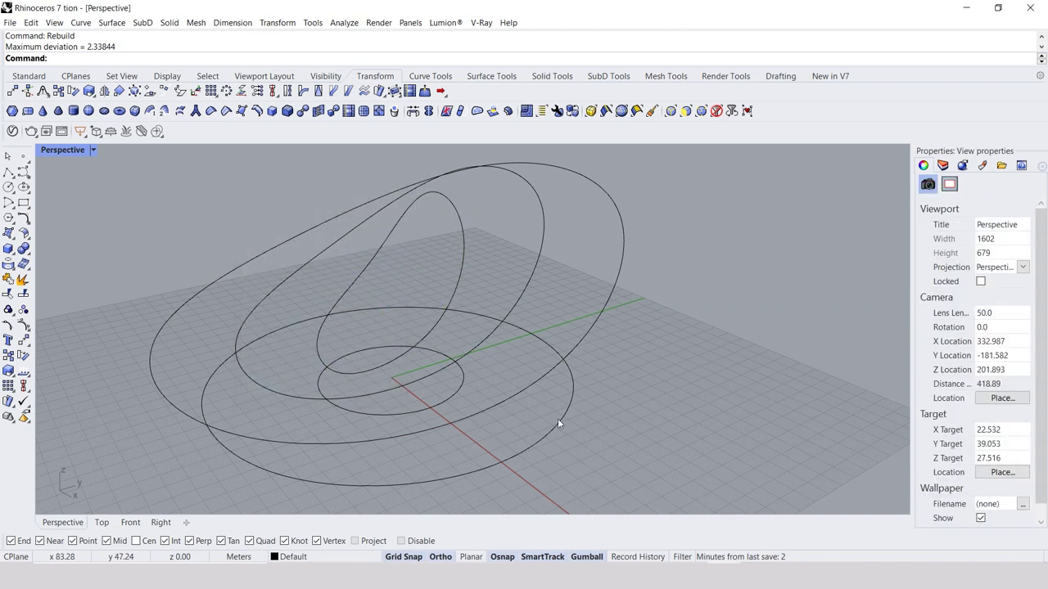
Drag the outer loop's left control point to the right
click(559, 421)
click(660, 389)
scroll(437, 362, down, 3)
mouse_move(436, 363)
right_down()
mouse_move(520, 358)
mouse_move(363, 428)
right_up()
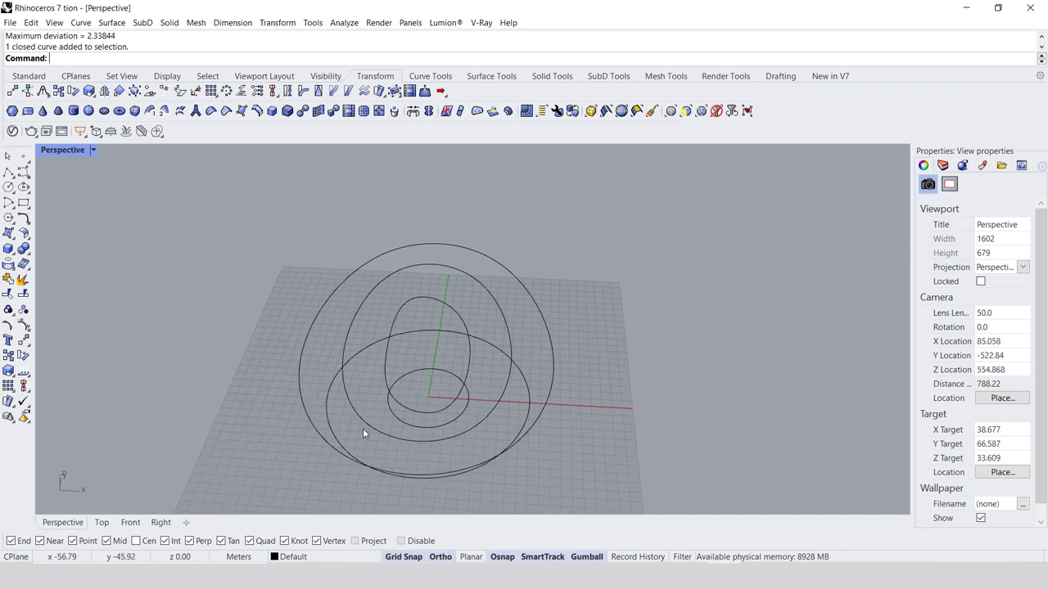
scroll(363, 428, down, 3)
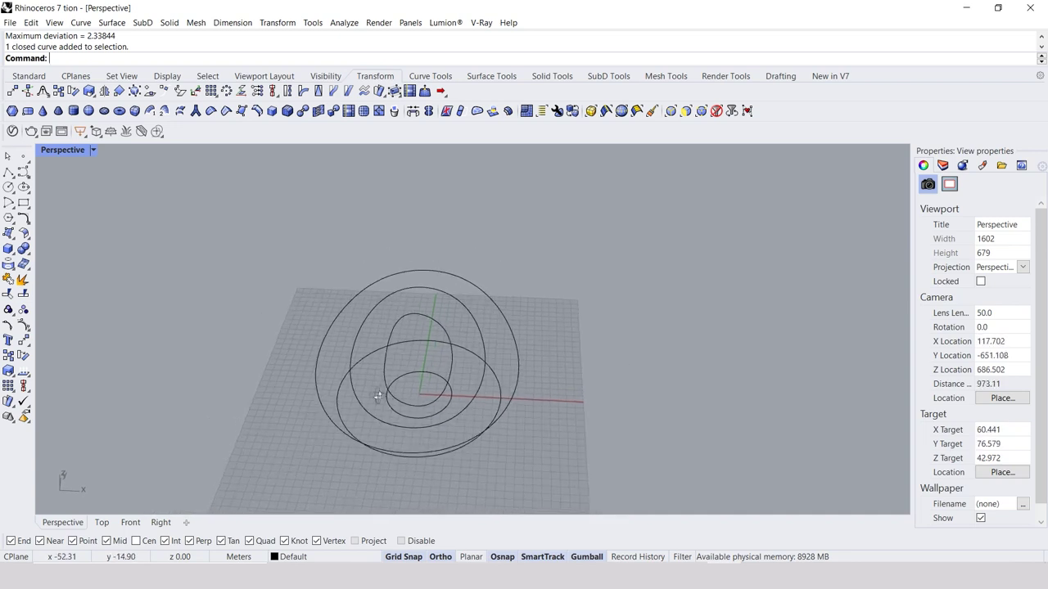
click(531, 364)
key(F10)
click(546, 361)
drag(302, 371, 329, 369)
mouse_move(330, 369)
right_down()
mouse_move(414, 400)
mouse_move(331, 353)
right_up()
key(Escape)
Raise two control points of a loop to lengthen its sweep
click(304, 347)
mouse_move(226, 330)
mouse_down()
mouse_move(288, 355)
mouse_move(281, 319)
mouse_move(348, 329)
mouse_up()
key(Escape)
mouse_move(348, 330)
right_down()
mouse_move(364, 314)
mouse_move(365, 326)
right_up()
scroll(377, 372, up, 2)
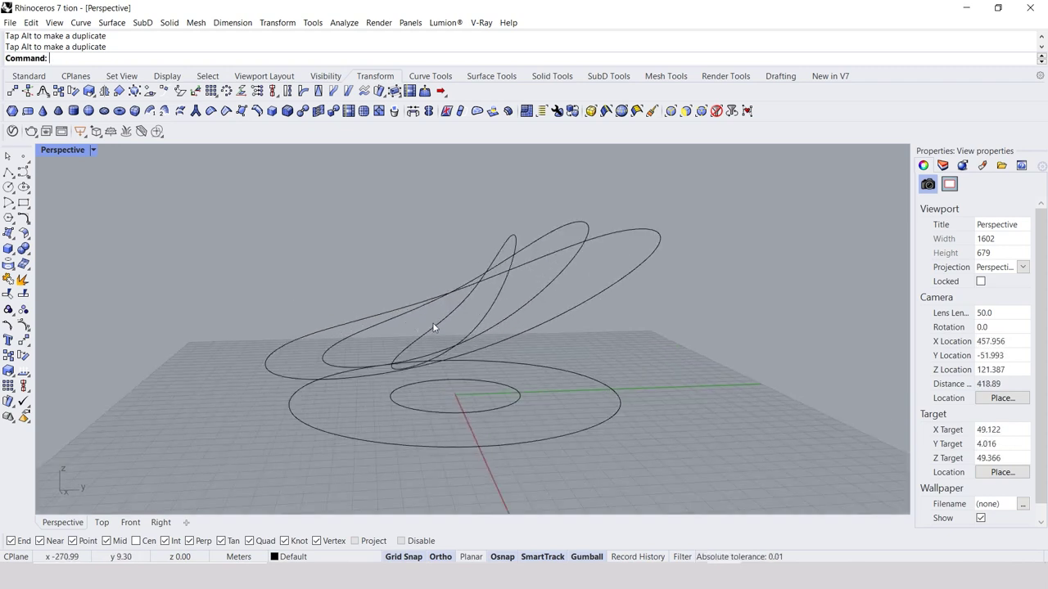
Launch Grasshopper and create a new blank document
click(29, 76)
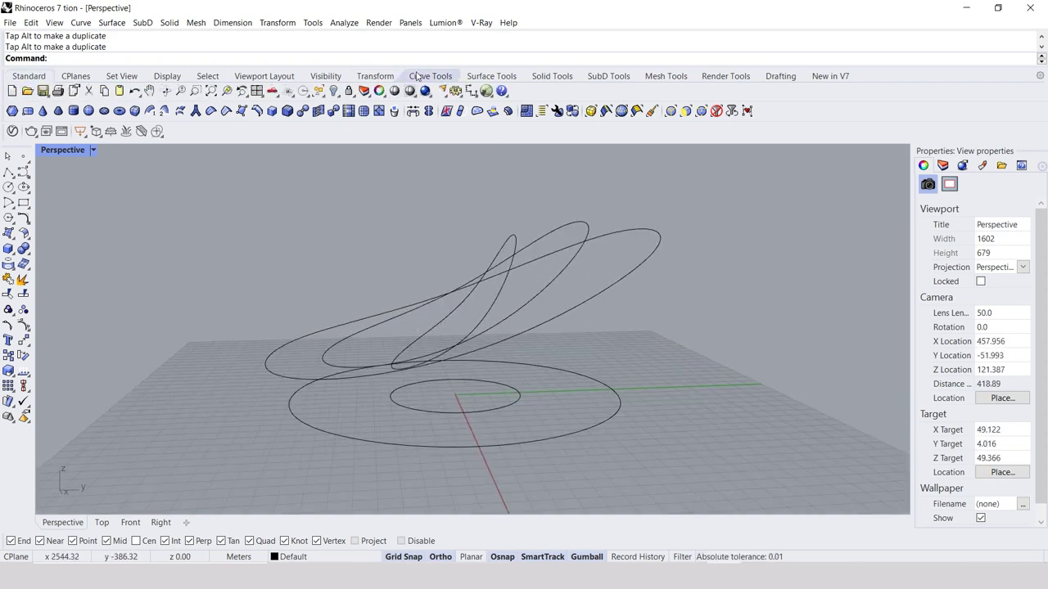
click(486, 90)
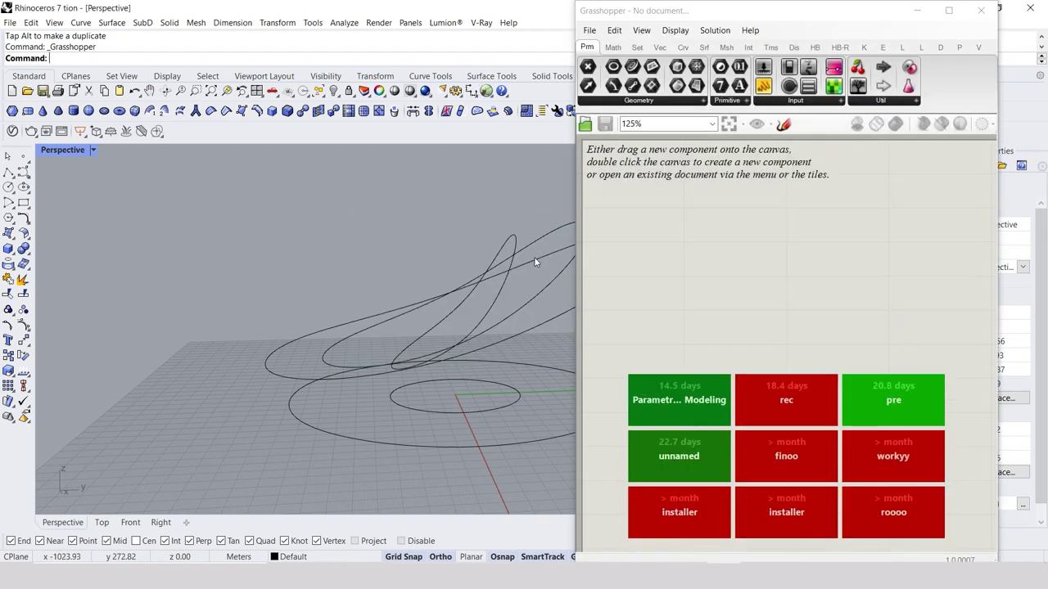
click(588, 30)
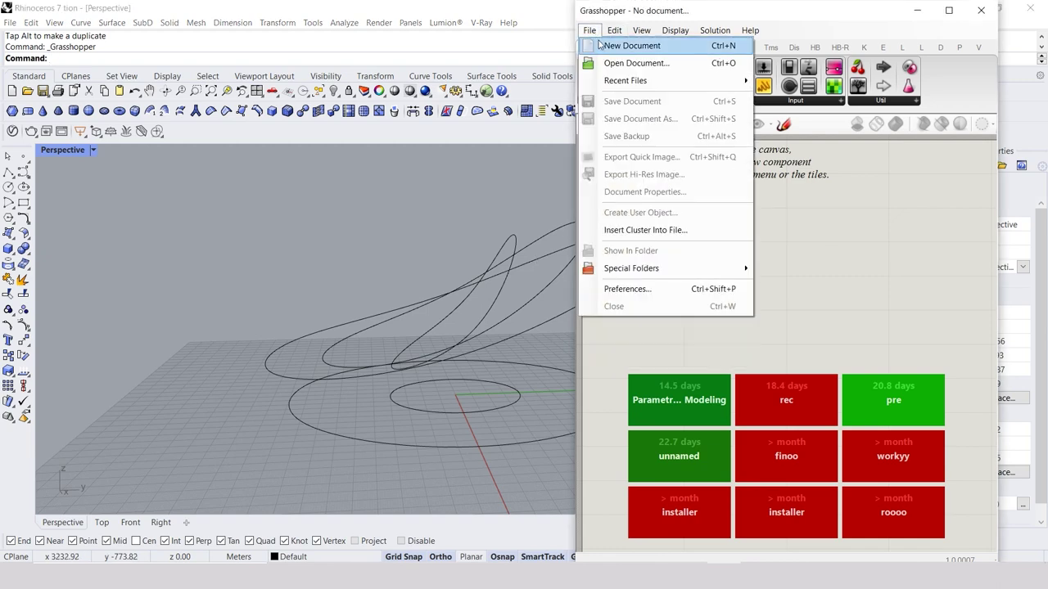
click(605, 46)
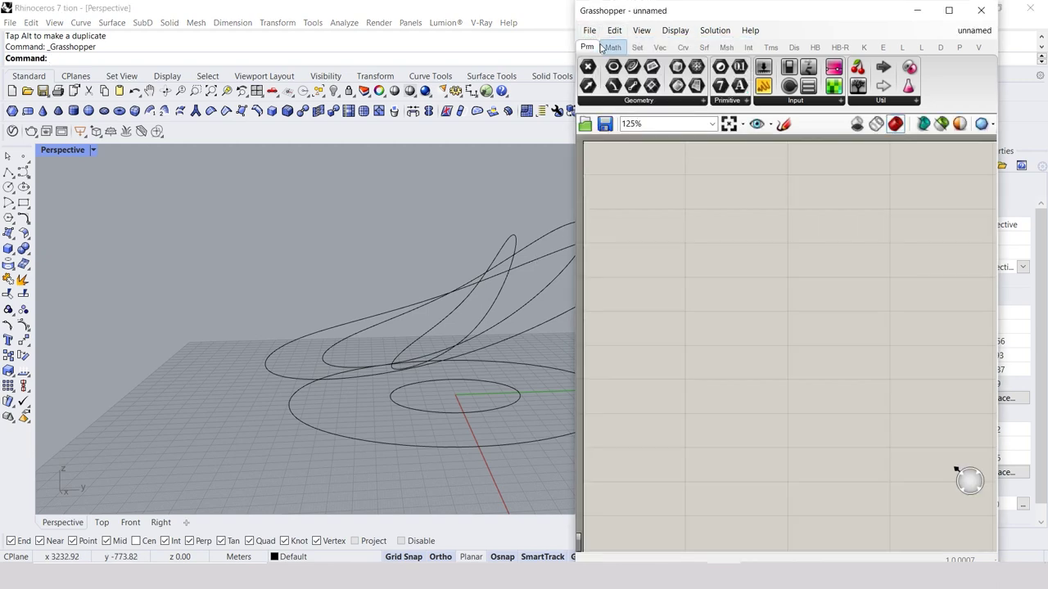
Place a Curve parameter and a Loft component on the Grasshopper canvas
double_click(654, 286)
text(cu)
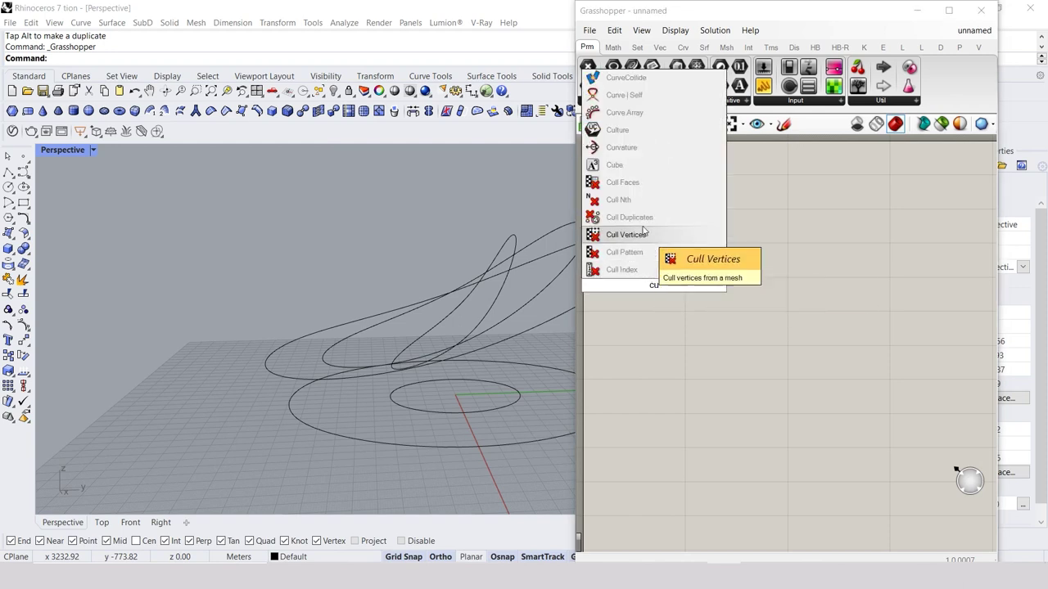
text(rve)
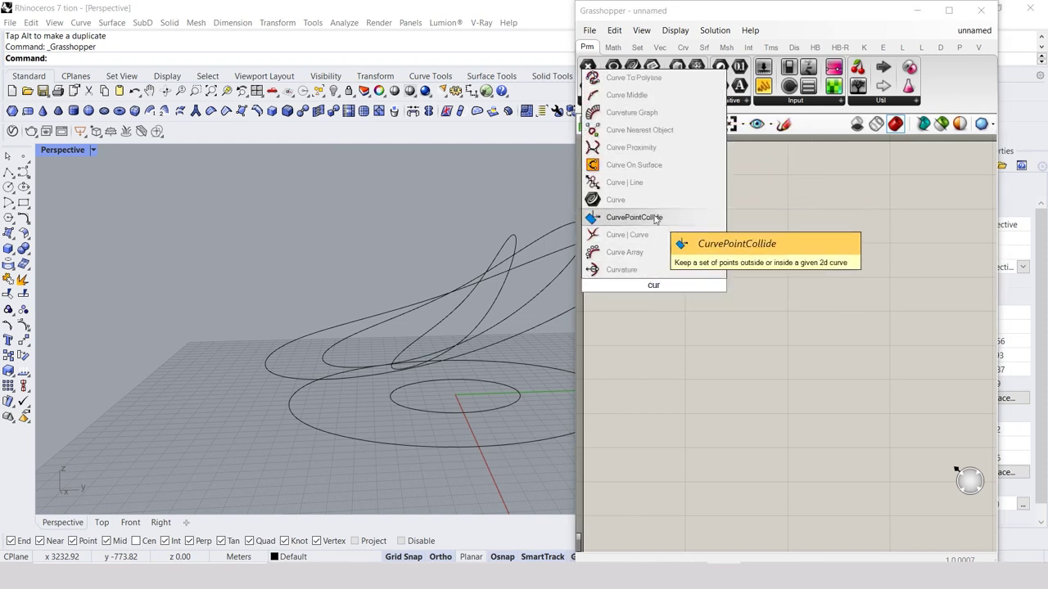
key(Return)
double_click(760, 328)
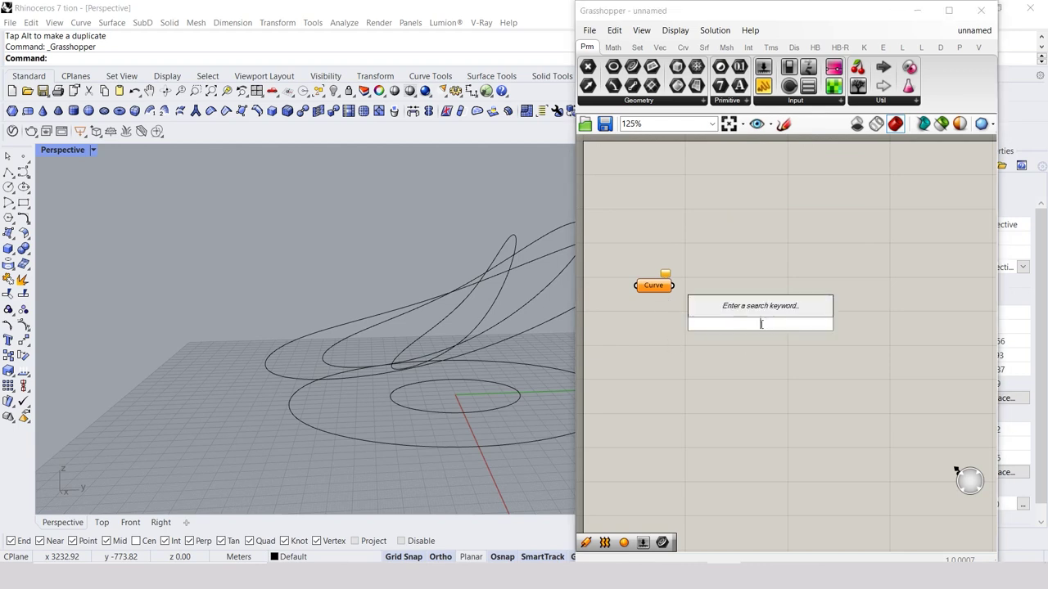
text(loft)
key(Return)
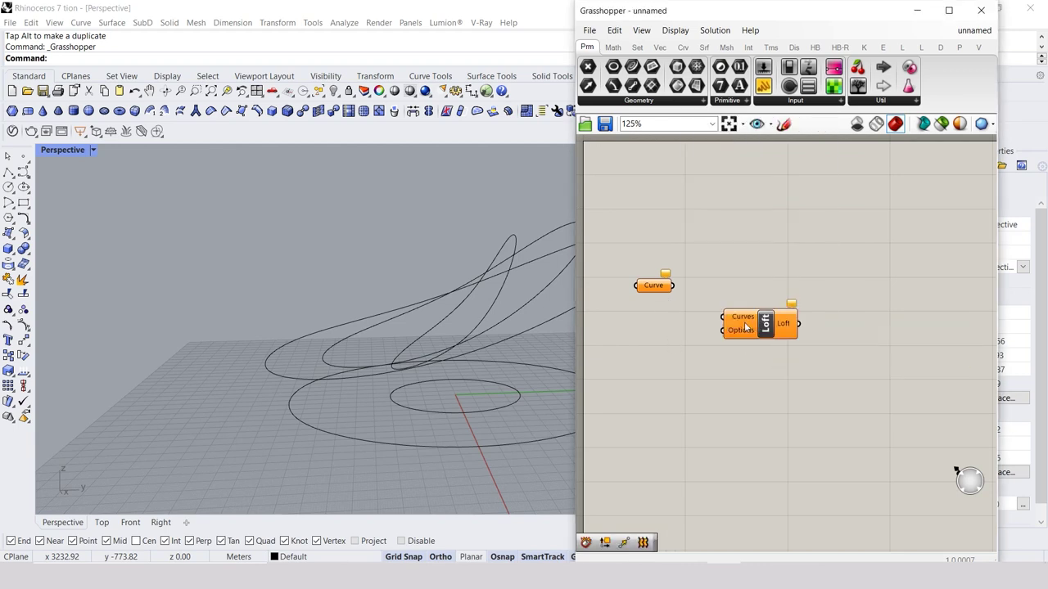
Set the Curve parameter to reference multiple curves, picking the outer circle first
right_click(658, 288)
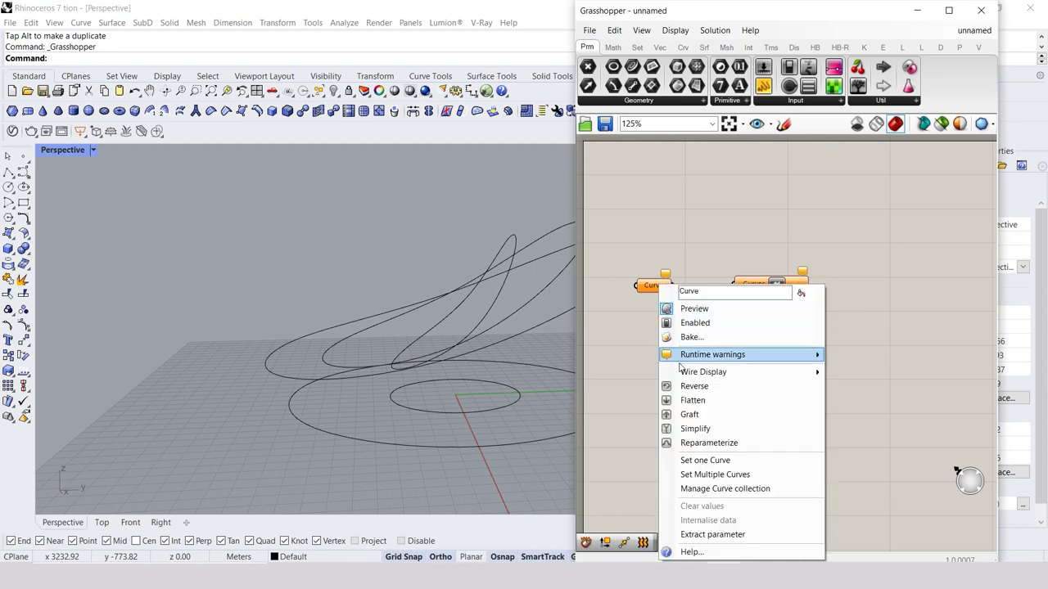
click(691, 474)
mouse_move(486, 420)
right_down()
mouse_move(538, 409)
mouse_move(554, 379)
mouse_move(585, 403)
right_up()
click(586, 409)
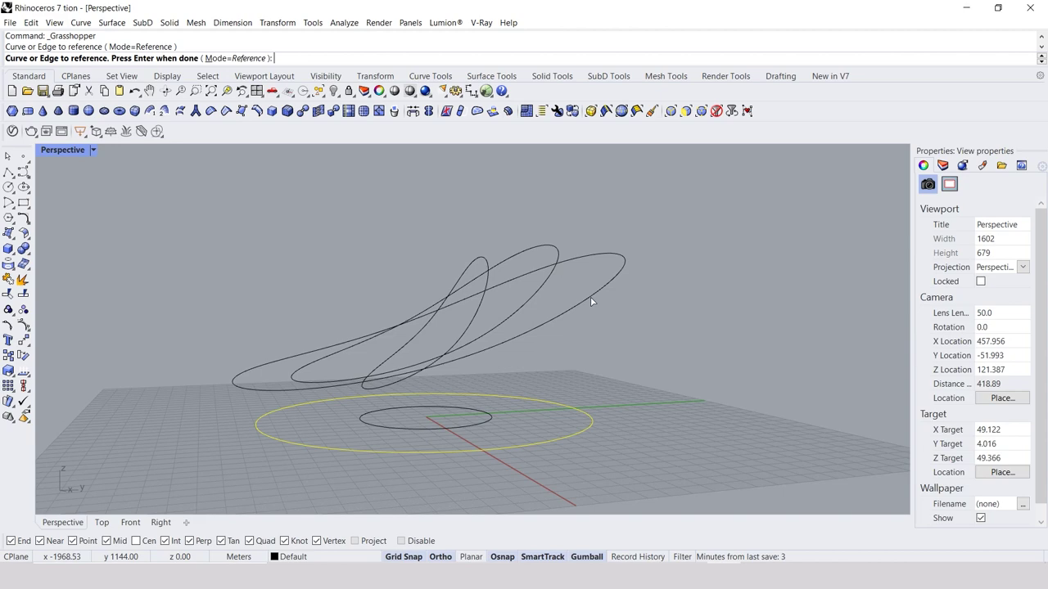
Reference the three tilted ellipses and inner circle, then wire them into Loft's Curves input
click(625, 263)
click(558, 247)
click(481, 260)
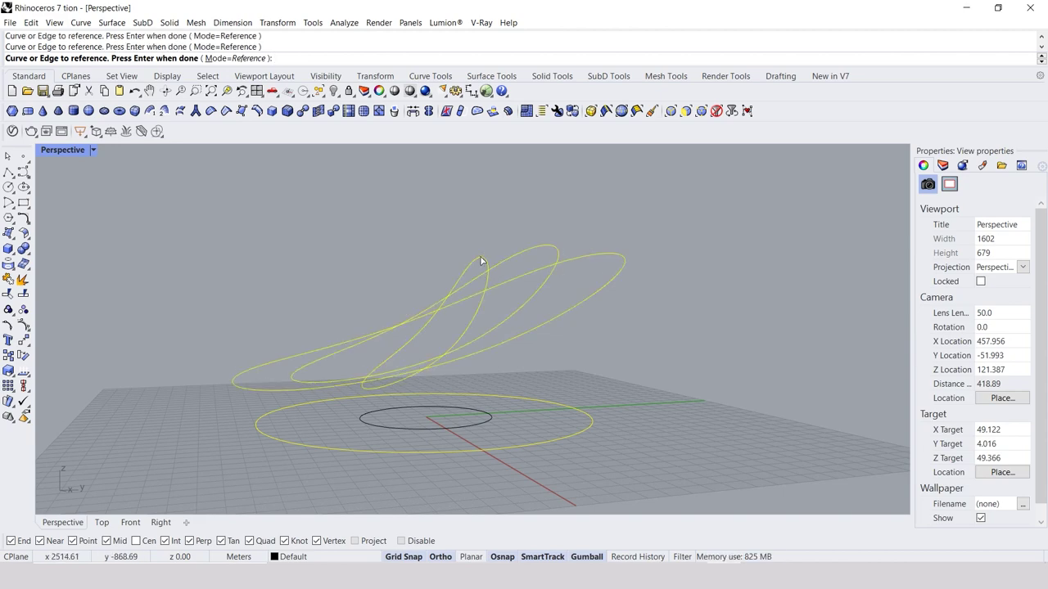
click(483, 414)
key(Return)
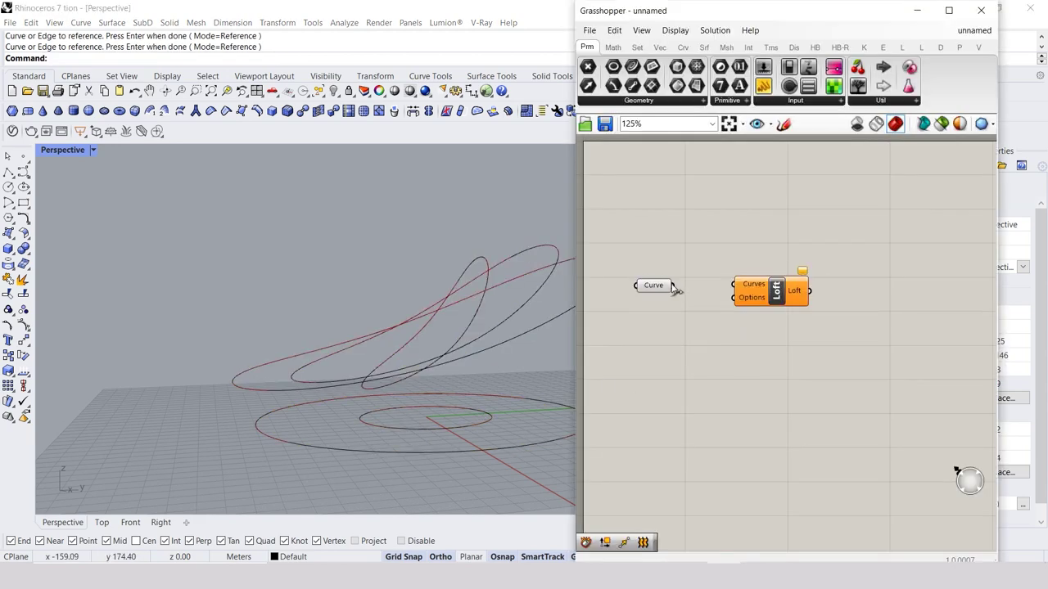
mouse_move(459, 303)
right_down()
mouse_move(381, 304)
mouse_move(426, 330)
mouse_move(409, 308)
mouse_move(363, 299)
mouse_move(377, 381)
mouse_move(303, 408)
mouse_move(362, 313)
mouse_move(435, 489)
mouse_move(365, 470)
mouse_move(217, 488)
mouse_move(373, 453)
mouse_move(301, 439)
right_up()
click(388, 478)
Move the inner curve and pull two control points of the upper curve to reshape the shell
drag(285, 426, 411, 447)
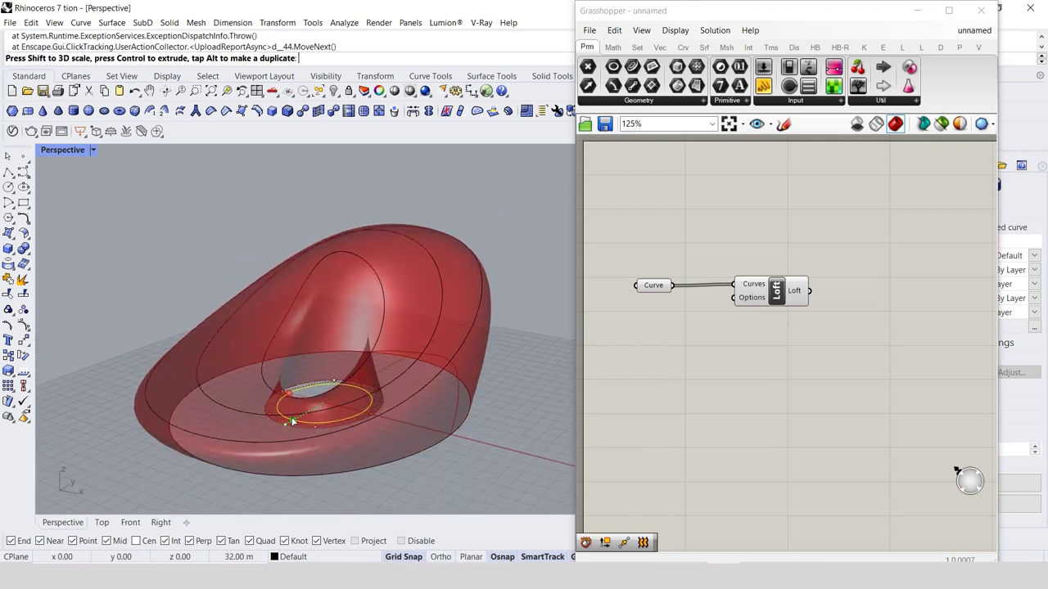
key(Escape)
mouse_move(418, 316)
right_down()
mouse_move(366, 313)
mouse_move(394, 282)
mouse_move(524, 271)
mouse_move(545, 280)
mouse_move(499, 293)
right_up()
click(397, 272)
click(380, 235)
click(408, 264)
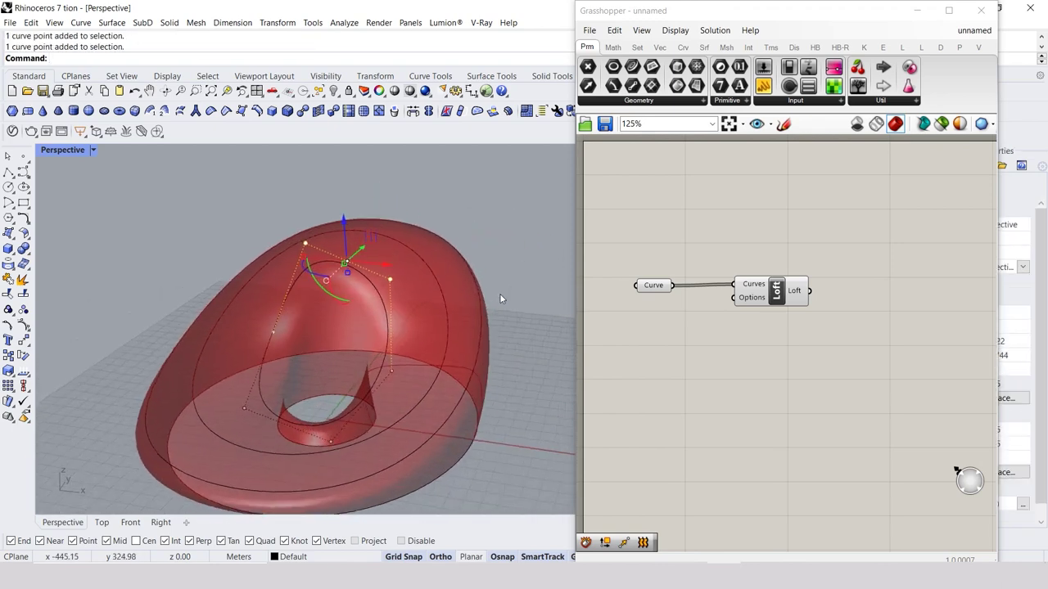
mouse_move(366, 242)
mouse_down()
mouse_move(354, 208)
mouse_move(357, 227)
mouse_up()
mouse_move(357, 228)
right_down()
mouse_move(316, 221)
mouse_move(444, 277)
mouse_move(376, 303)
right_up()
key(Escape)
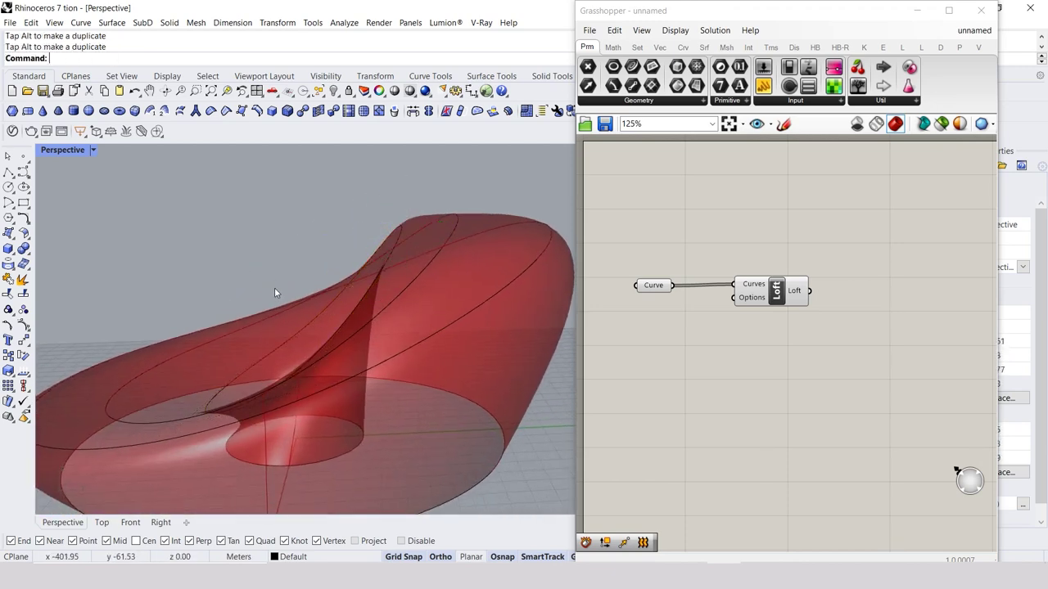
Shift the long ellipse's two left-hand control points to the right
mouse_move(274, 287)
right_down()
mouse_move(241, 305)
mouse_move(270, 287)
mouse_move(183, 382)
right_up()
click(181, 381)
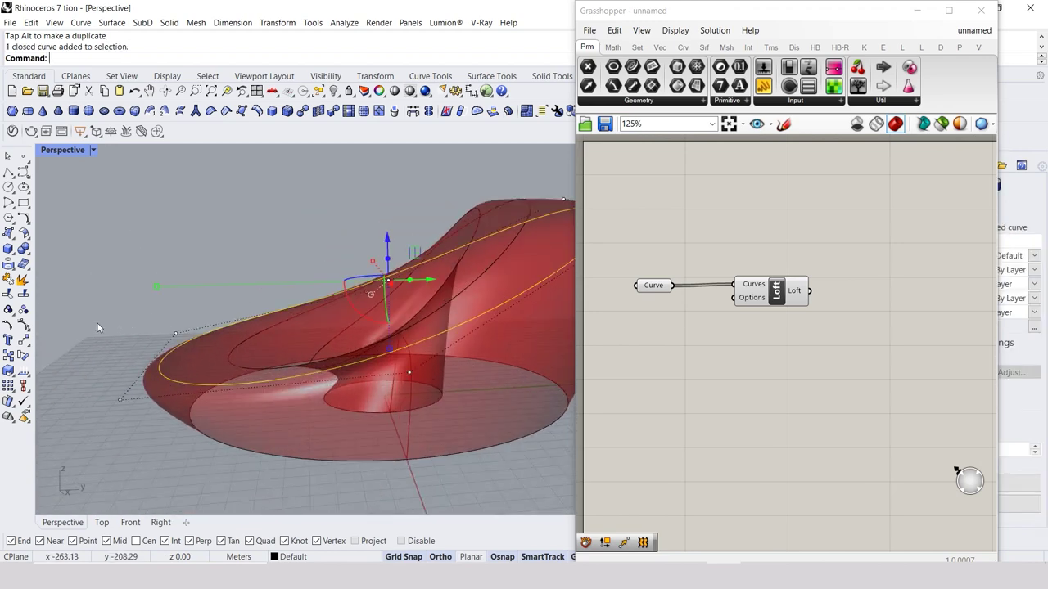
drag(98, 327, 195, 415)
drag(195, 357, 220, 379)
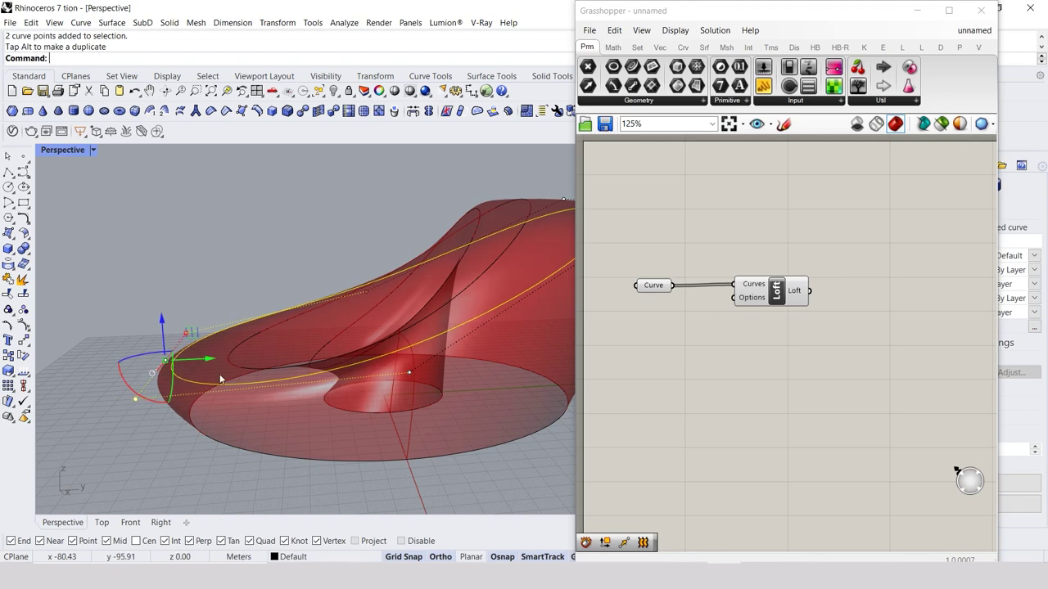
right_drag(220, 379, 171, 349)
drag(170, 350, 234, 352)
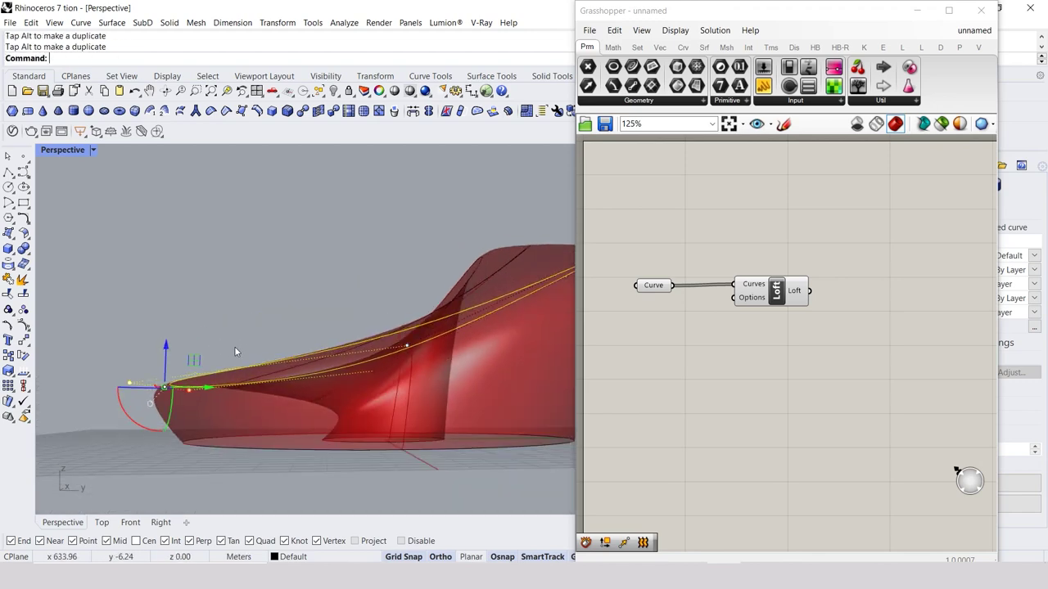
right_drag(234, 352, 188, 349)
drag(189, 349, 201, 352)
right_drag(201, 352, 223, 356)
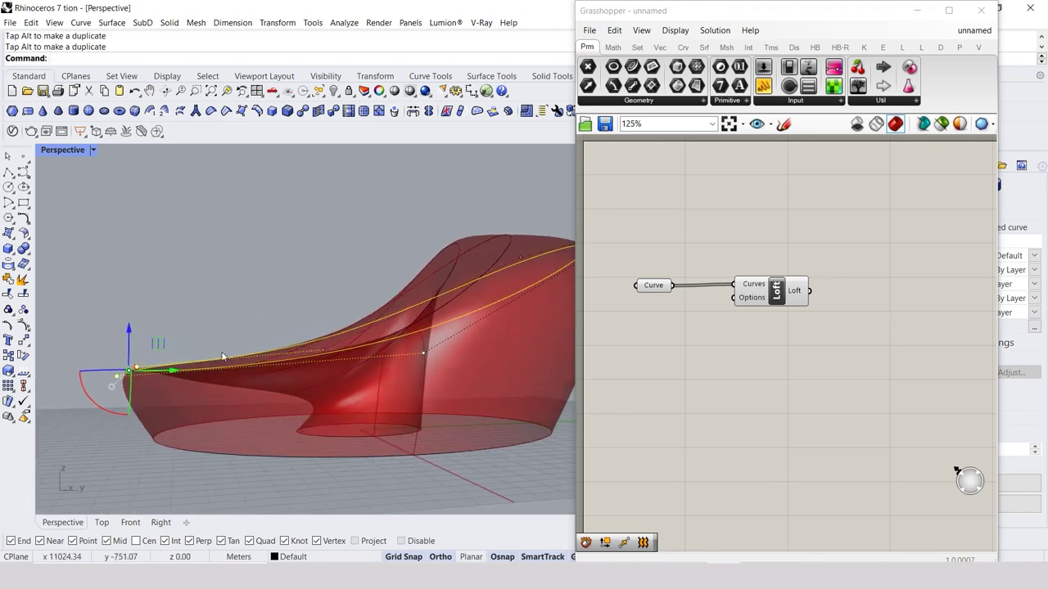
click(187, 325)
mouse_move(188, 325)
right_down()
mouse_move(209, 325)
mouse_move(284, 368)
mouse_move(306, 353)
mouse_move(325, 374)
mouse_move(270, 363)
right_up()
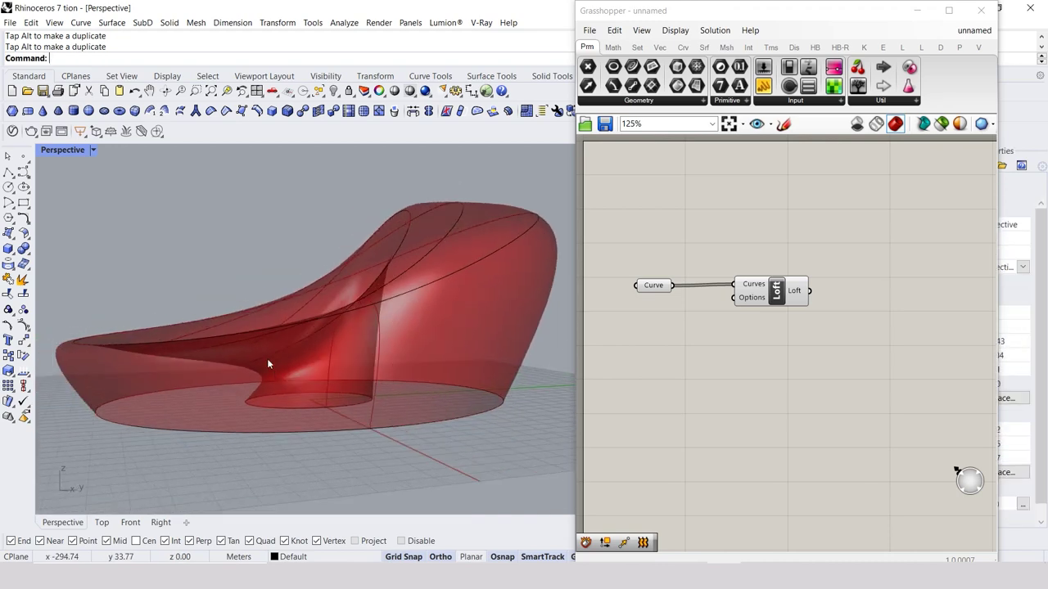
Nudge a control point on a tilted ellipse to adjust the shell's curve
click(235, 364)
click(221, 377)
drag(221, 375, 232, 360)
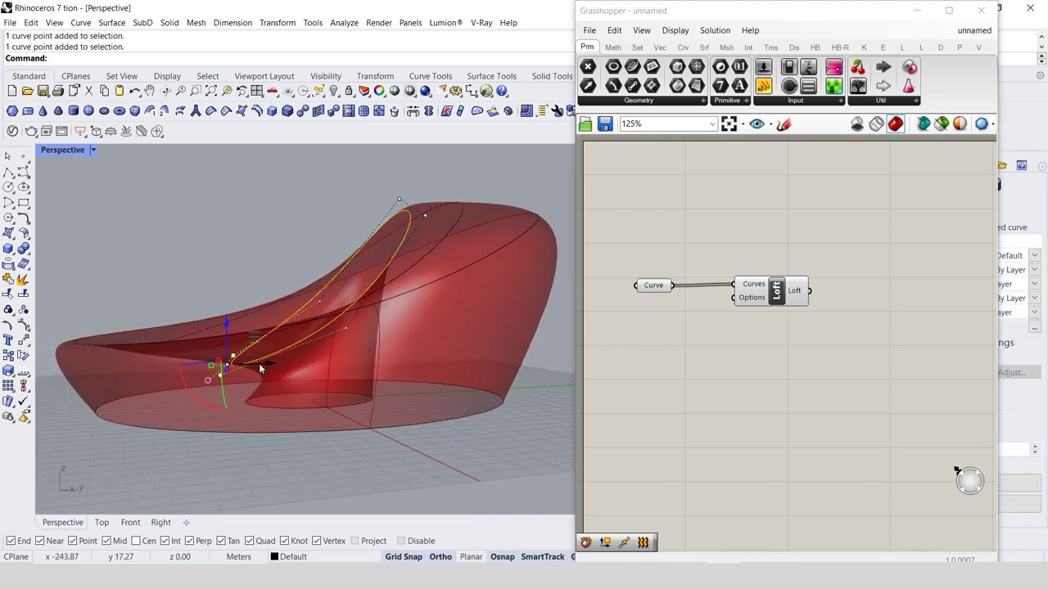
right_drag(258, 363, 186, 376)
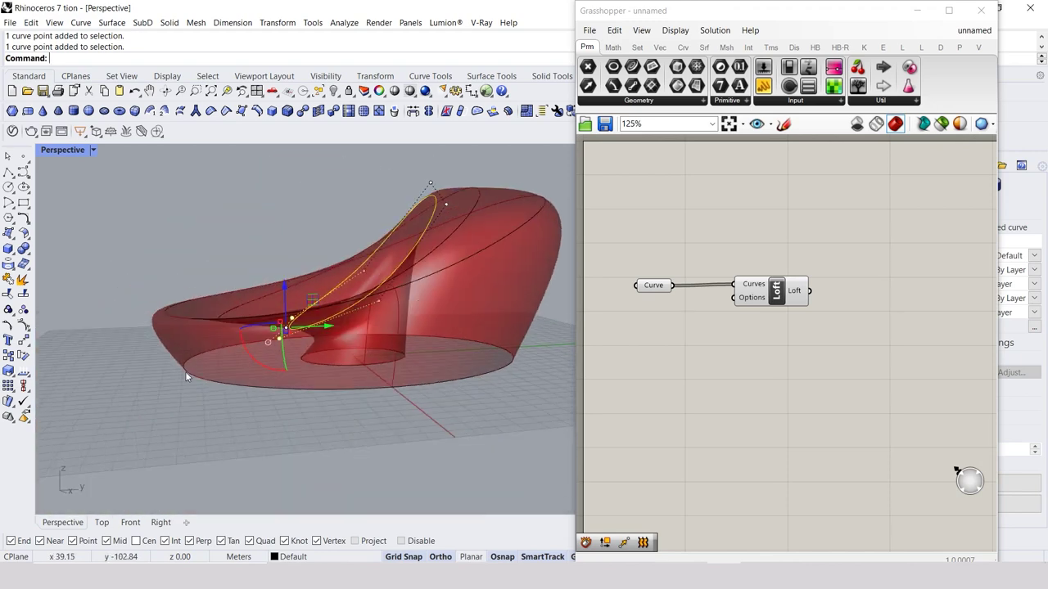
right_drag(299, 335, 300, 353)
drag(265, 350, 245, 344)
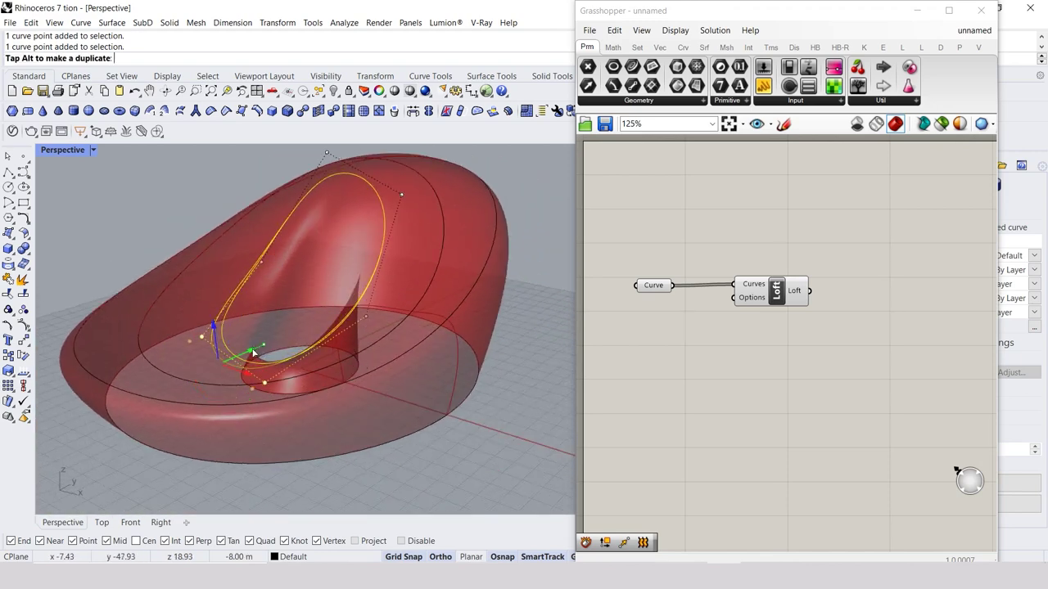
right_drag(245, 343, 251, 326)
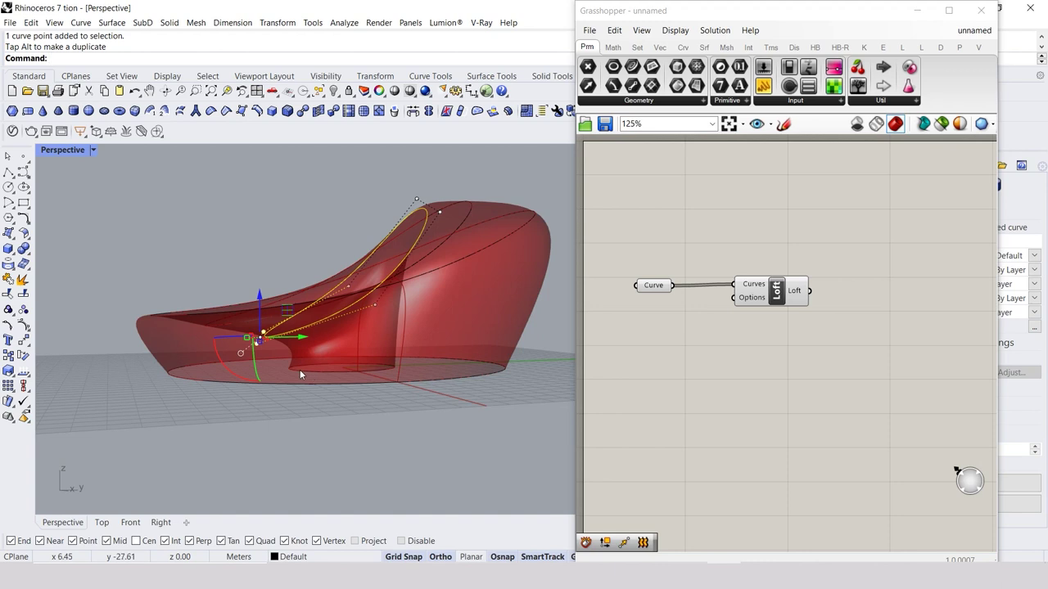
drag(261, 335, 267, 332)
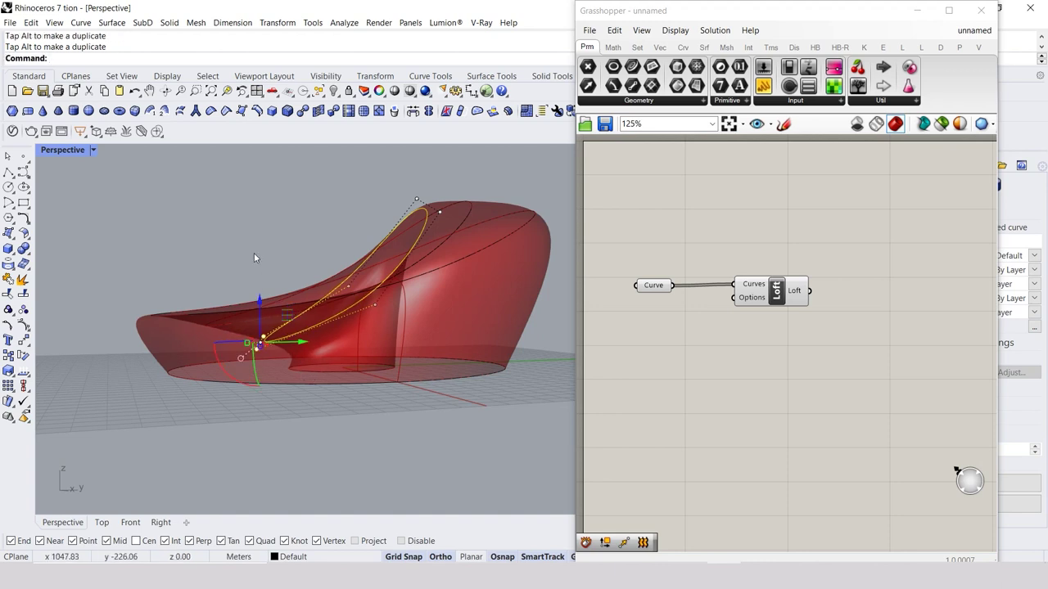
right_drag(253, 258, 319, 371)
Pull the bottom ellipse's left point further left, undoing a bad raise of another point
click(301, 370)
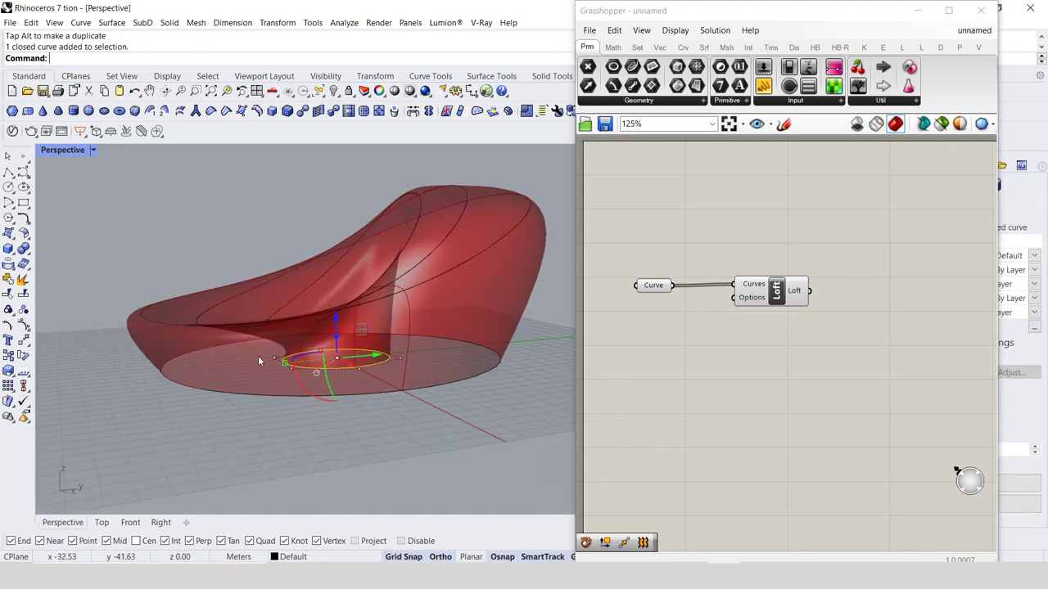
click(273, 366)
click(281, 362)
drag(320, 361, 304, 366)
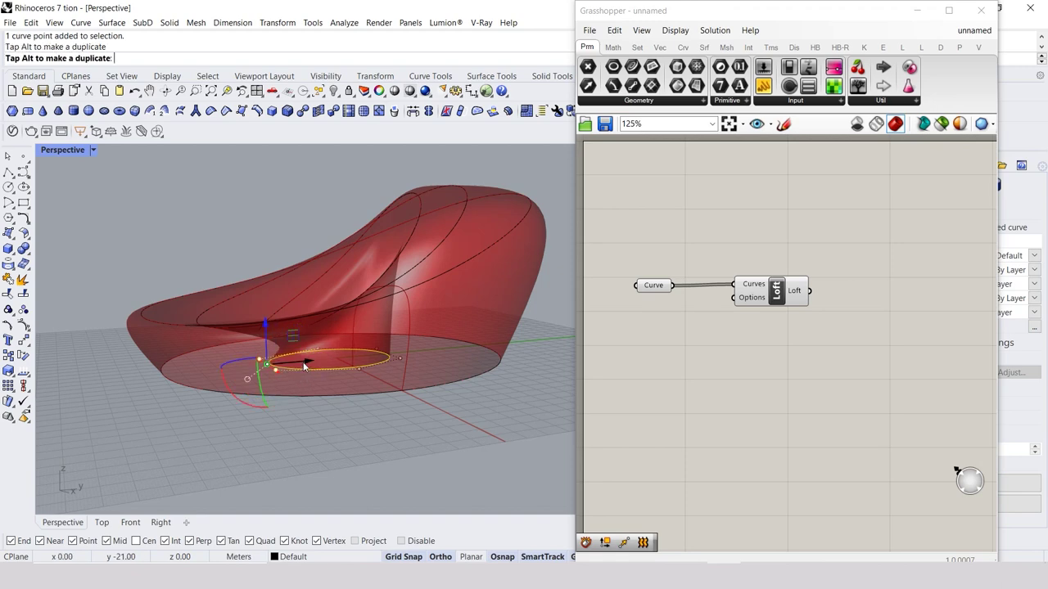
key(Escape)
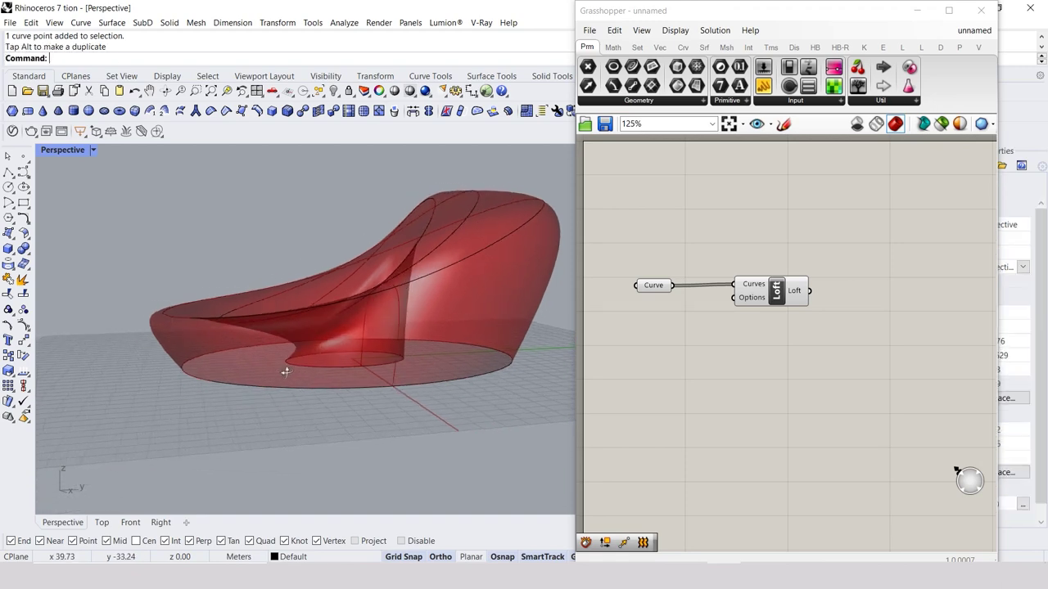
mouse_move(303, 375)
right_down()
mouse_move(308, 393)
mouse_move(310, 374)
right_up()
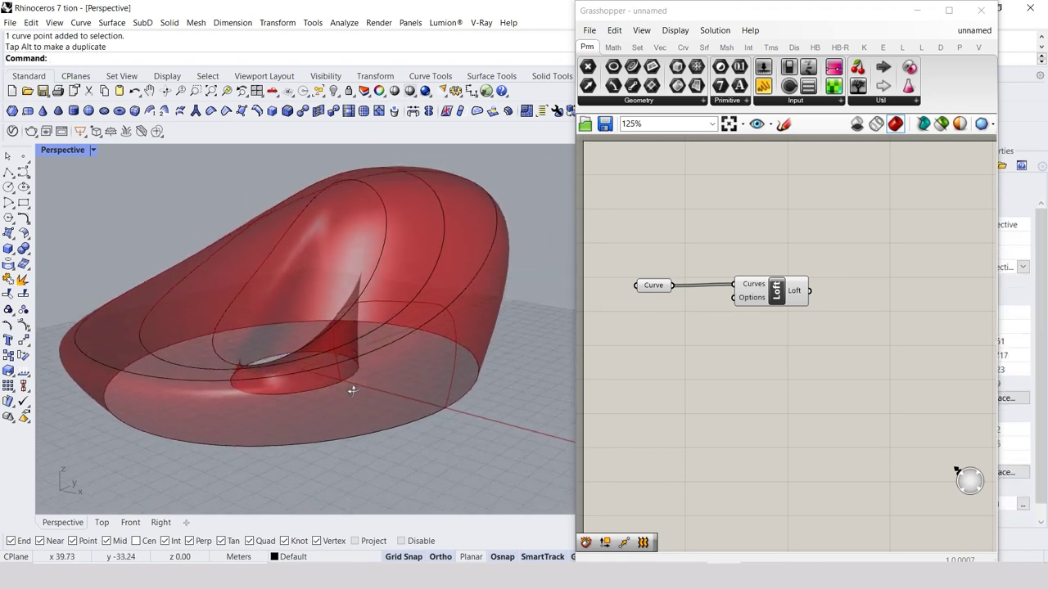
click(299, 370)
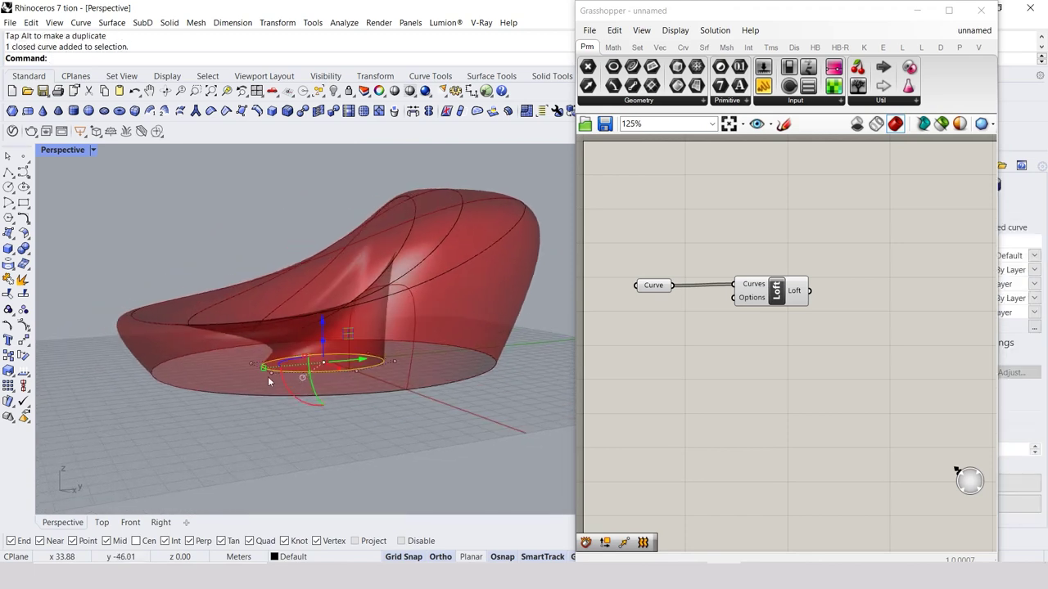
click(271, 374)
drag(260, 329, 259, 316)
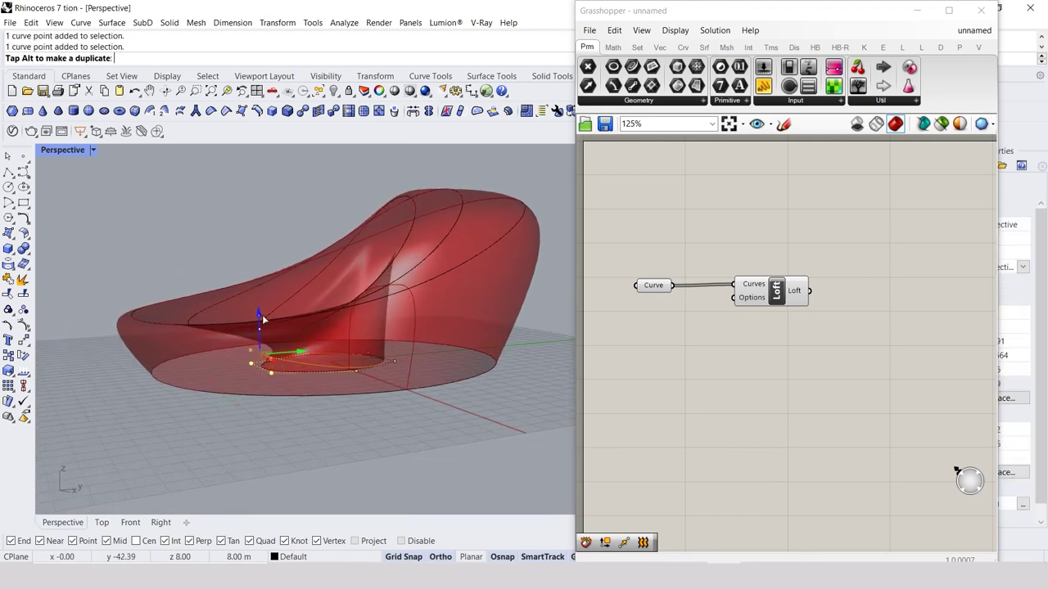
key(ctrl+z)
Adjust the inner ellipse's control points to narrow the oval opening
right_drag(349, 438, 459, 340)
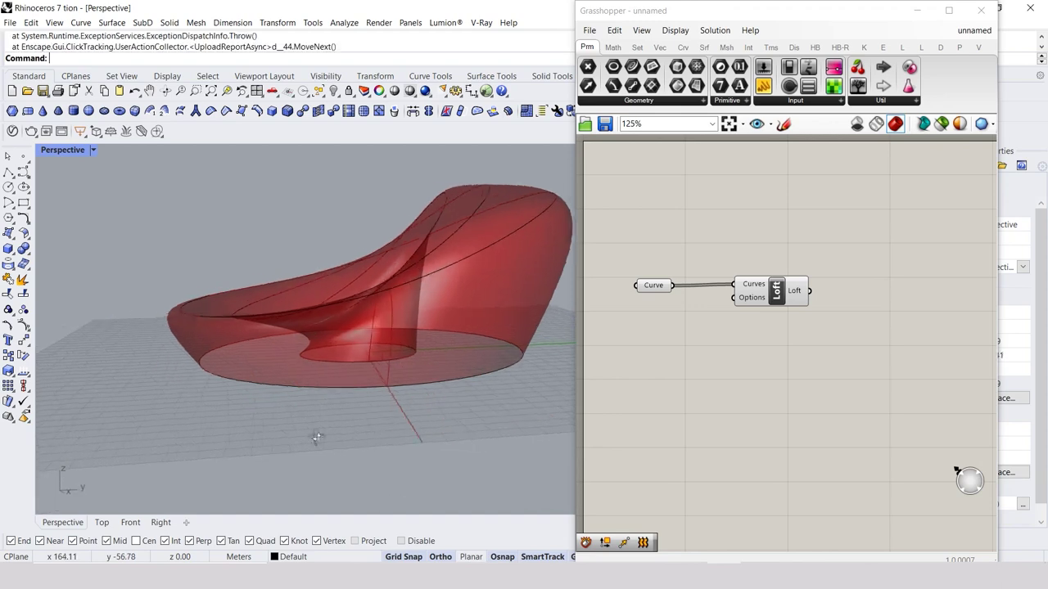
scroll(392, 357, up, 3)
click(392, 358)
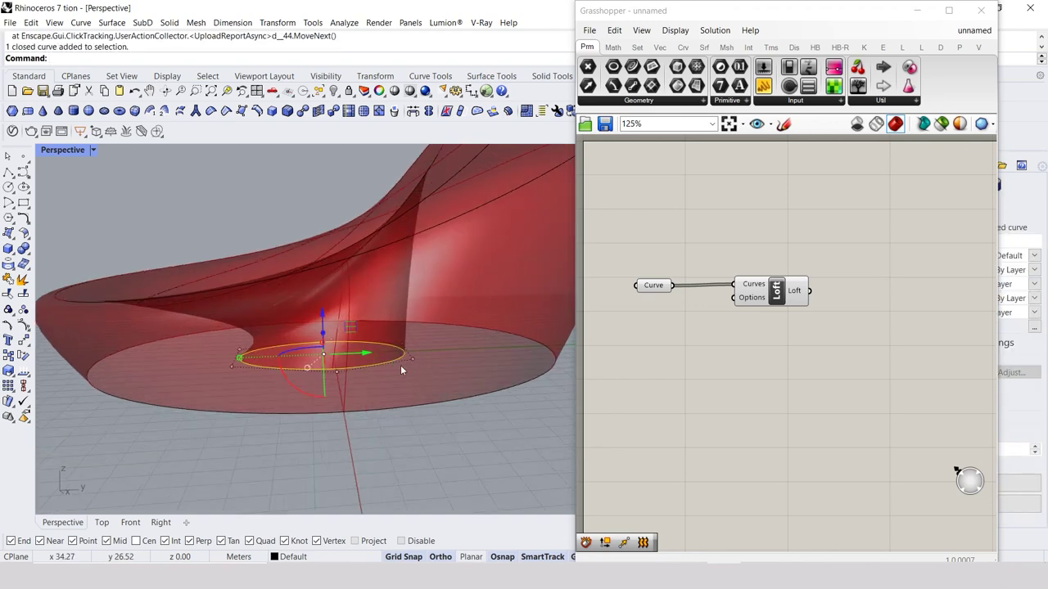
key(Escape)
drag(430, 325, 410, 299)
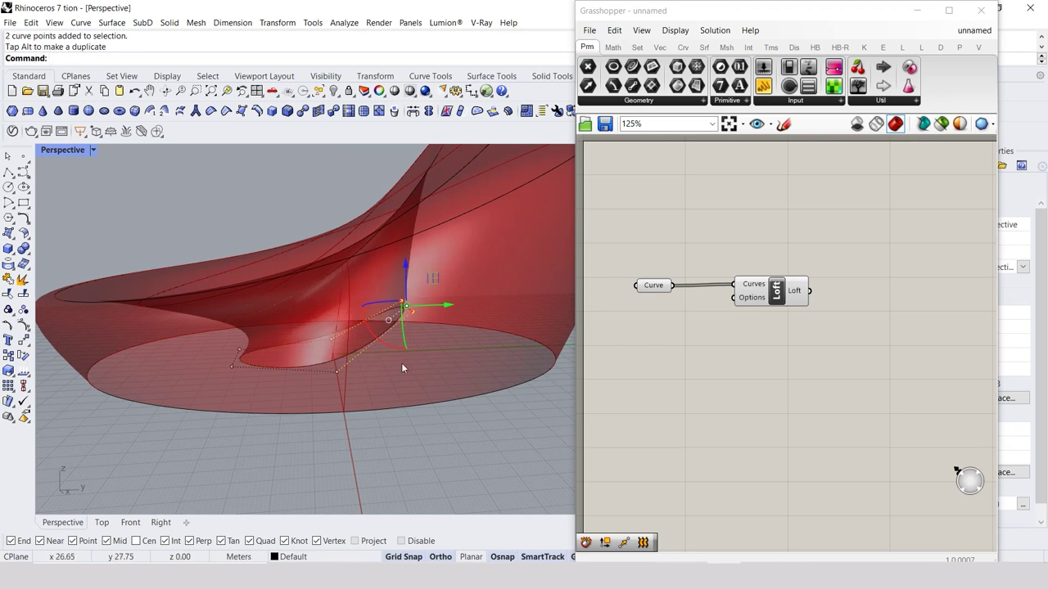
drag(410, 299, 428, 356)
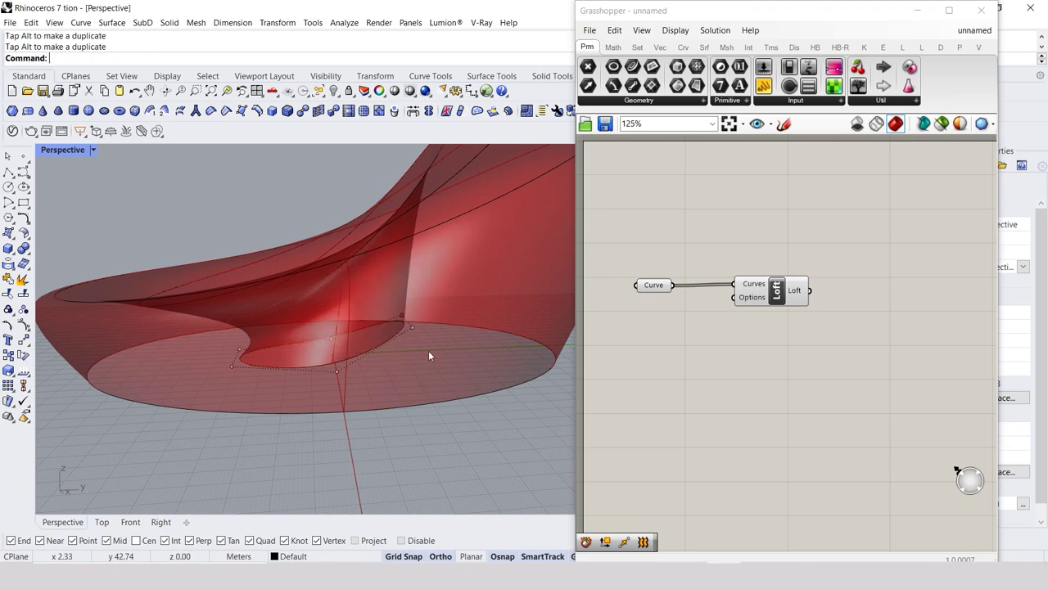
right_drag(363, 359, 358, 348)
click(358, 348)
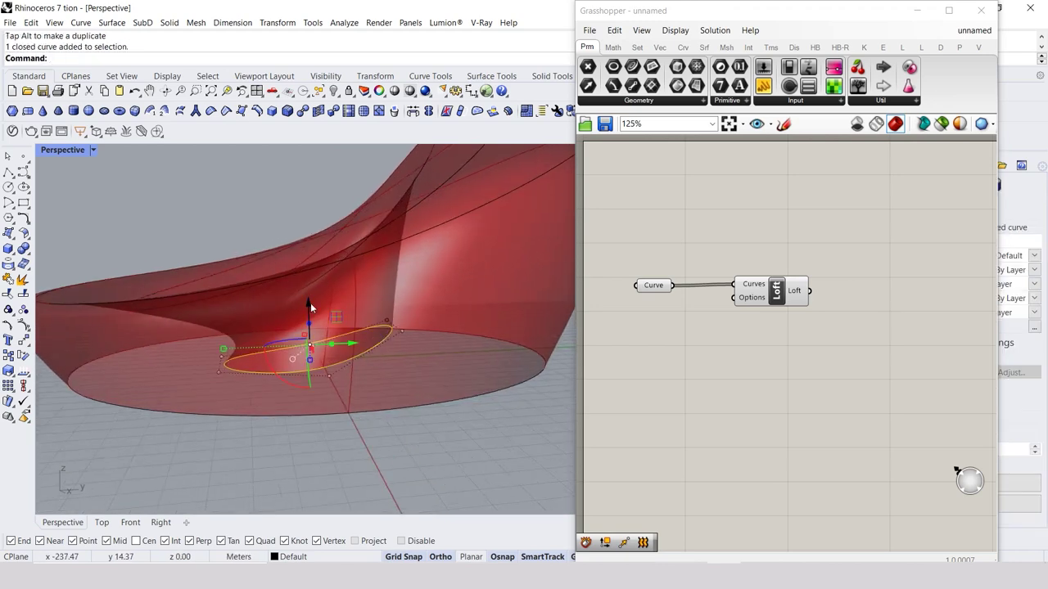
drag(311, 308, 308, 334)
mouse_move(212, 384)
mouse_down()
mouse_move(222, 350)
mouse_move(272, 367)
mouse_up()
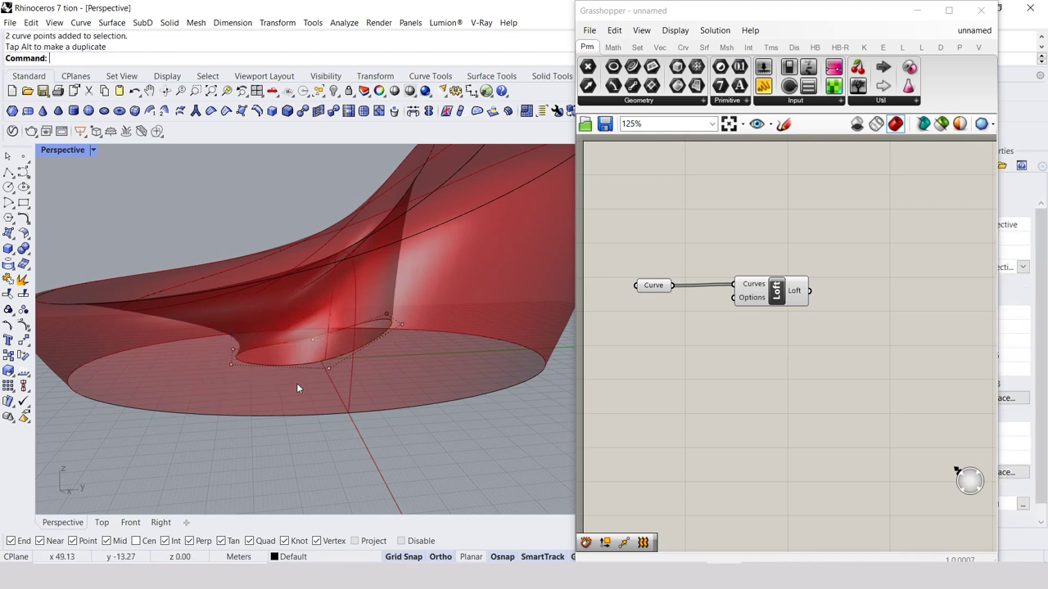
click(287, 368)
drag(242, 353, 257, 358)
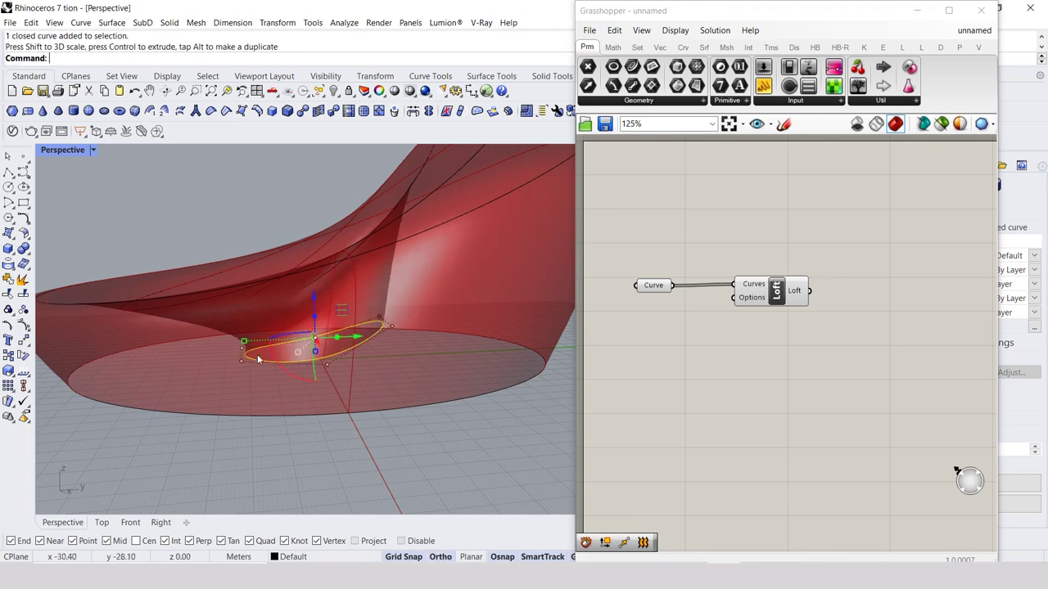
key(Escape)
Stretch the base ellipse outward so the shell's footprint widens
mouse_move(368, 365)
right_down()
mouse_move(395, 396)
mouse_move(352, 322)
mouse_move(343, 359)
mouse_move(398, 379)
mouse_move(280, 368)
mouse_move(369, 367)
mouse_move(425, 458)
mouse_move(250, 352)
mouse_move(466, 421)
mouse_move(457, 412)
right_up()
click(457, 407)
drag(278, 388, 421, 417)
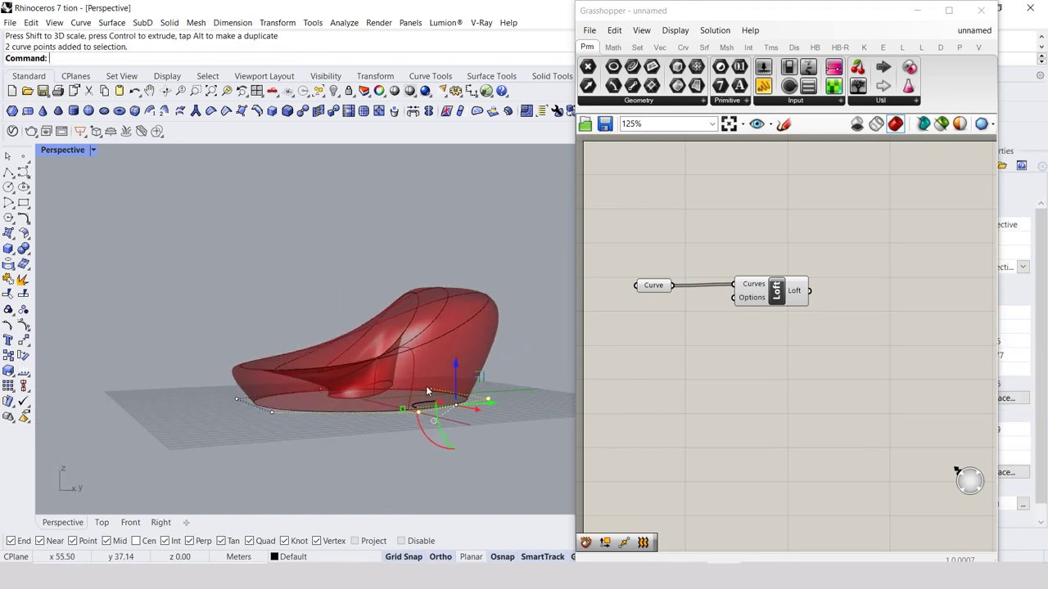
mouse_move(425, 385)
right_down()
mouse_move(476, 262)
mouse_move(428, 319)
mouse_move(389, 332)
mouse_move(437, 280)
right_up()
Stretch the upper closed curve along its length
click(438, 280)
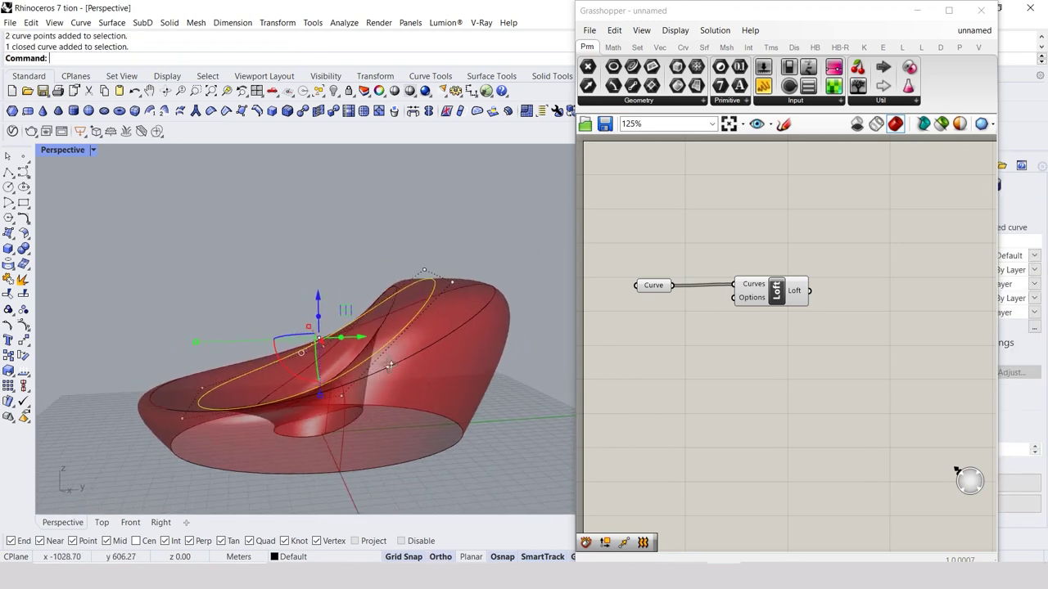
mouse_move(205, 345)
mouse_down()
mouse_move(221, 341)
mouse_move(215, 350)
mouse_up()
click(294, 335)
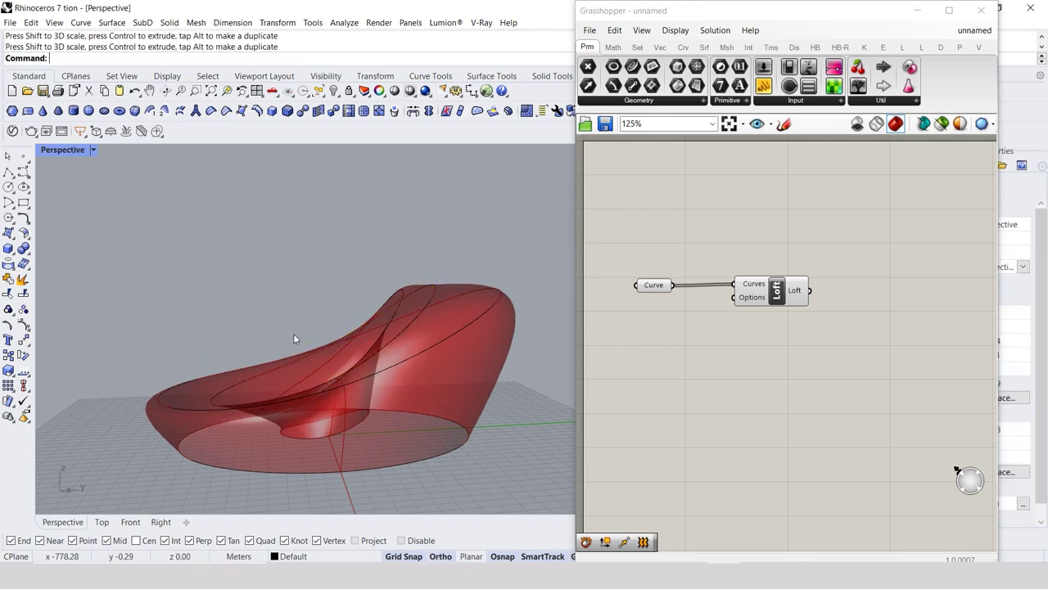
mouse_move(293, 335)
right_down()
mouse_move(295, 306)
mouse_move(300, 324)
mouse_move(229, 402)
right_up()
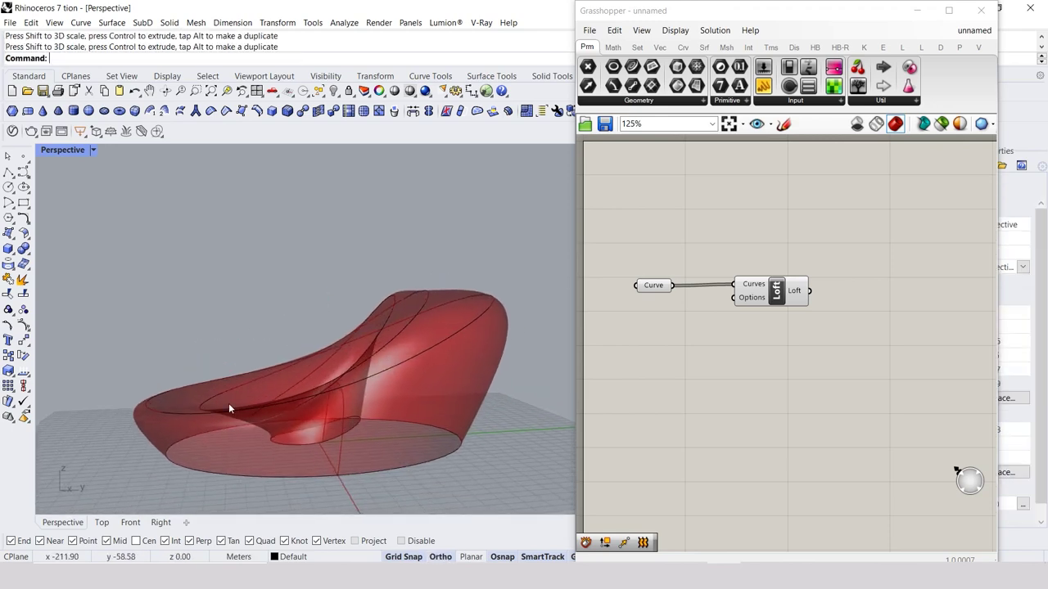
scroll(216, 391, up, 3)
Select two control points on the upper rim curve and inspect them in the Front view
click(186, 401)
click(188, 397)
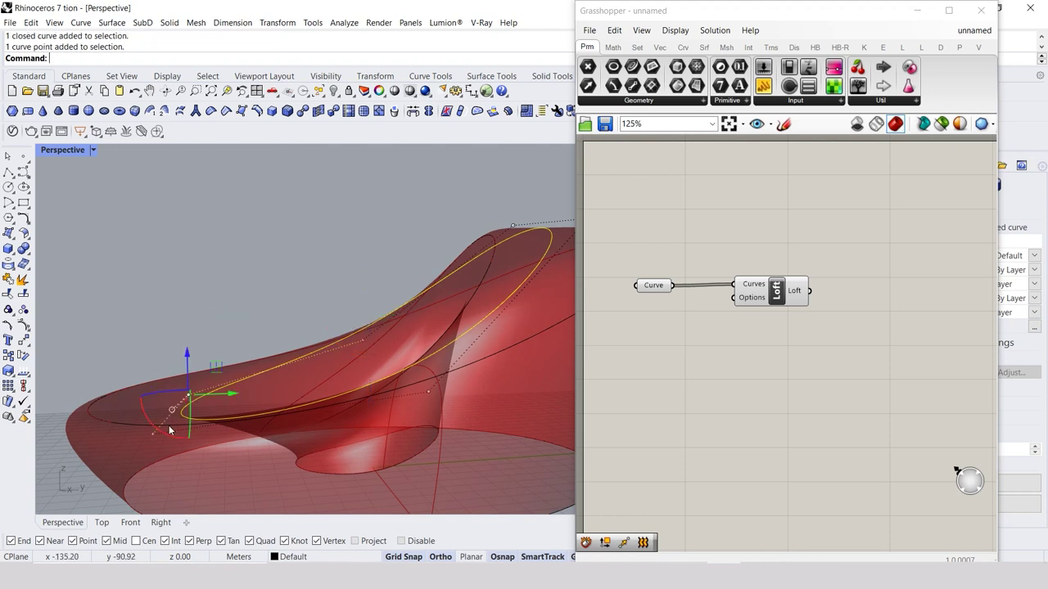
shift+click(157, 428)
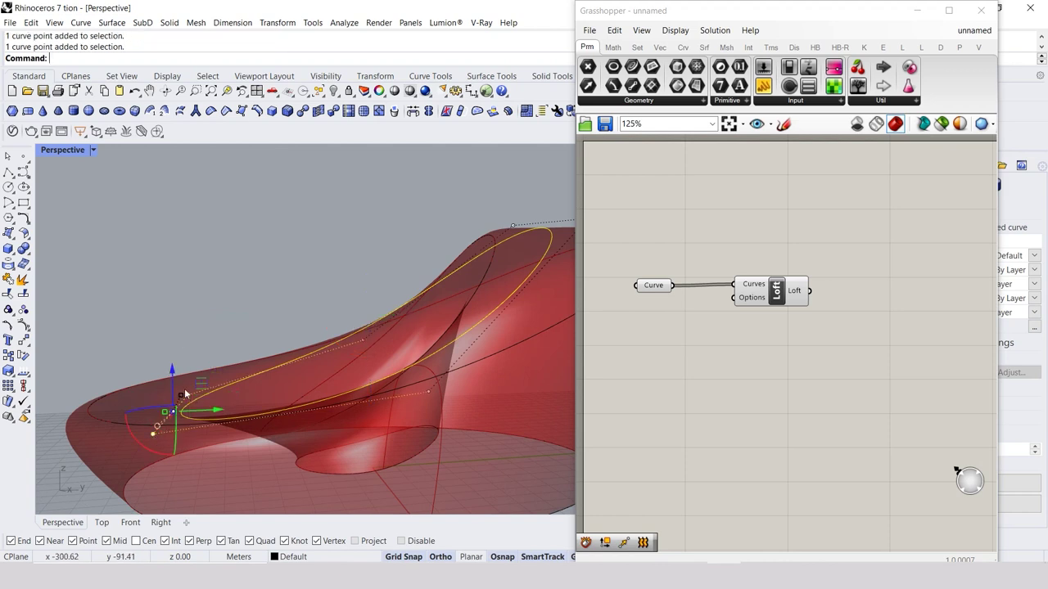
right_drag(204, 358, 204, 346)
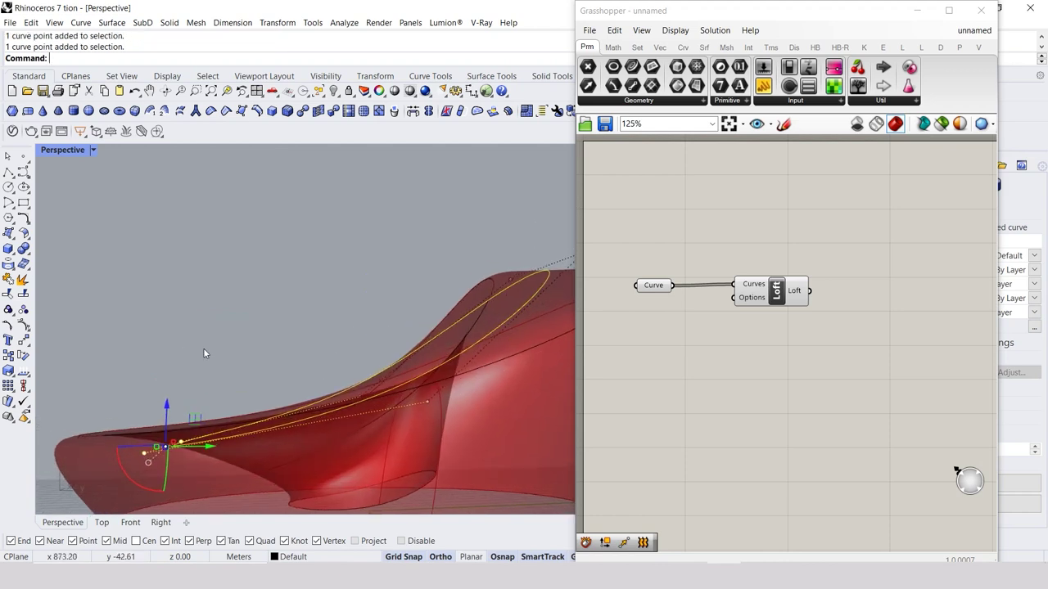
scroll(190, 387, down, 3)
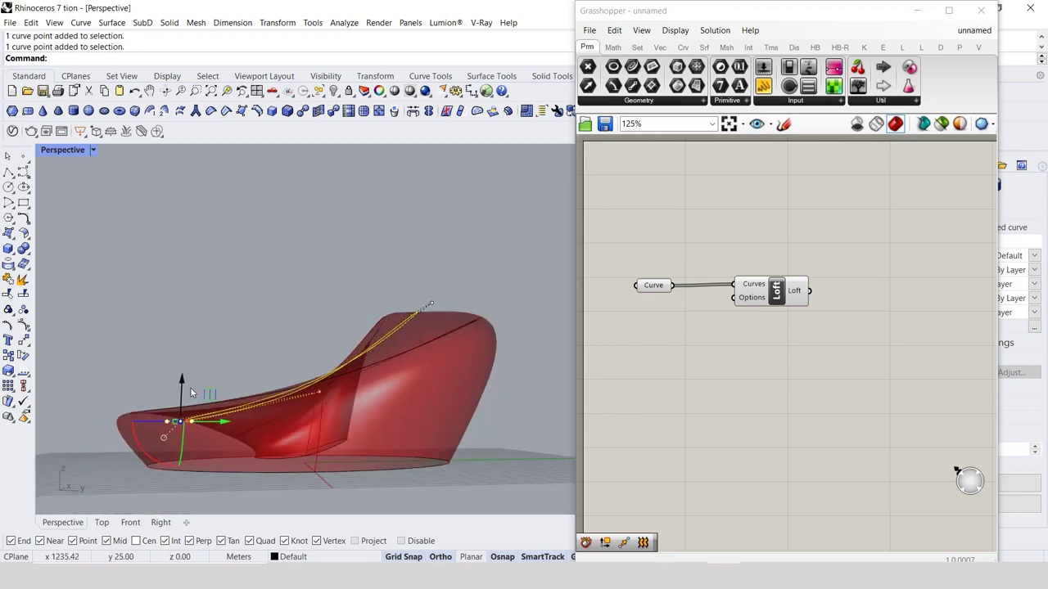
right_drag(189, 388, 223, 431)
click(129, 524)
scroll(349, 381, down, 3)
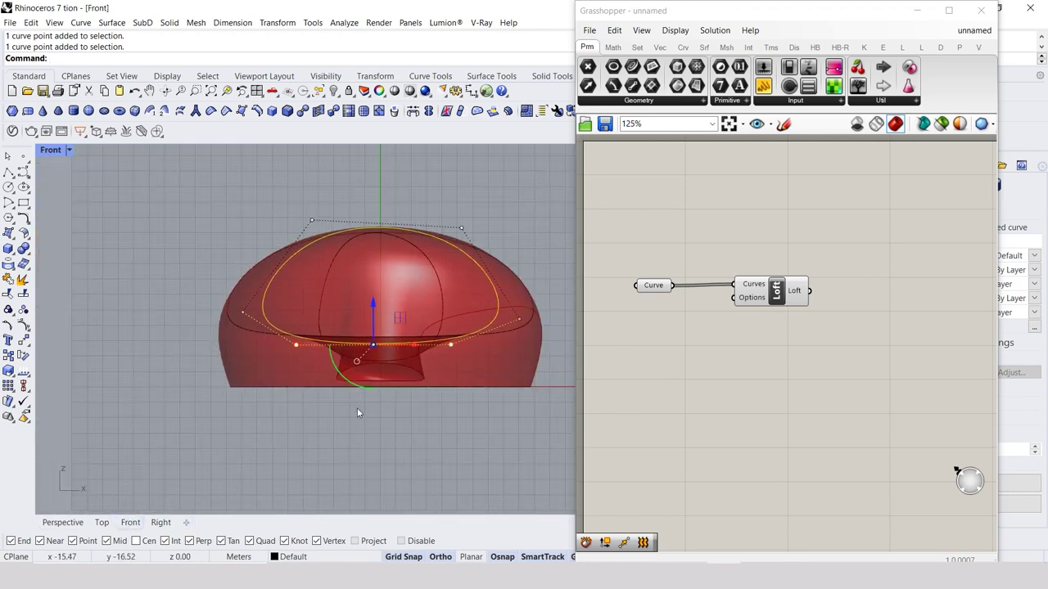
scroll(385, 353, up, 1)
scroll(365, 310, up, 2)
click(365, 309)
scroll(431, 372, down, 2)
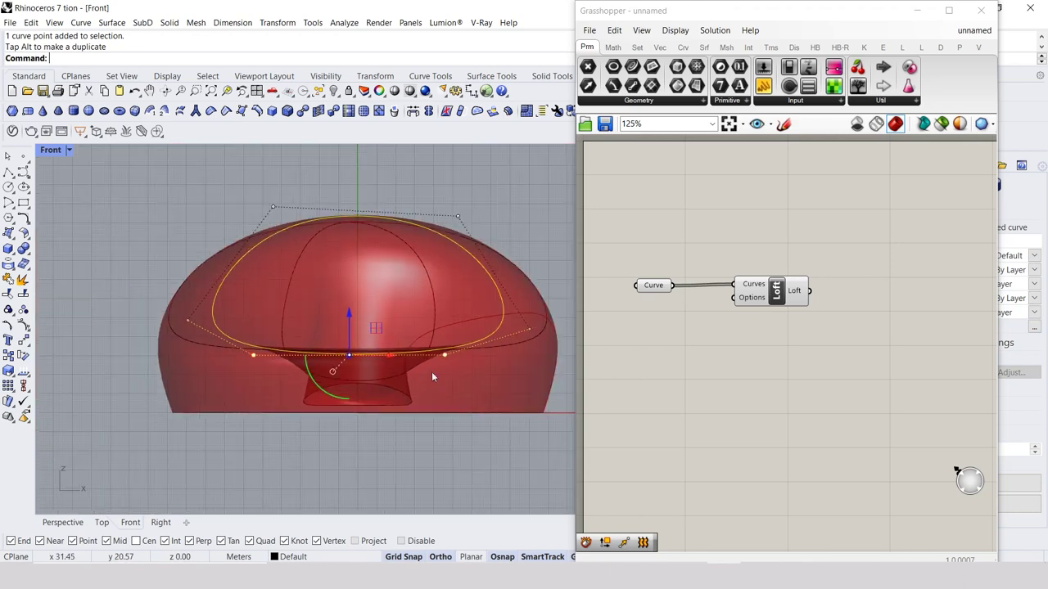
scroll(330, 399, up, 1)
In the Right view, raise the selected rim point slightly, then return to Perspective
click(161, 522)
scroll(289, 396, down, 3)
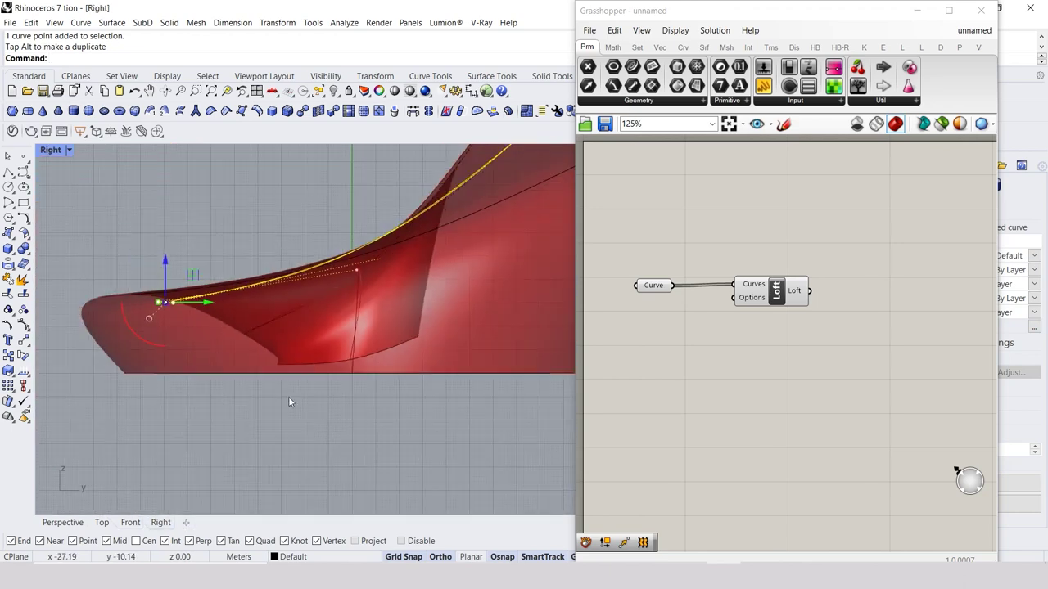
scroll(289, 396, down, 1)
scroll(234, 342, up, 2)
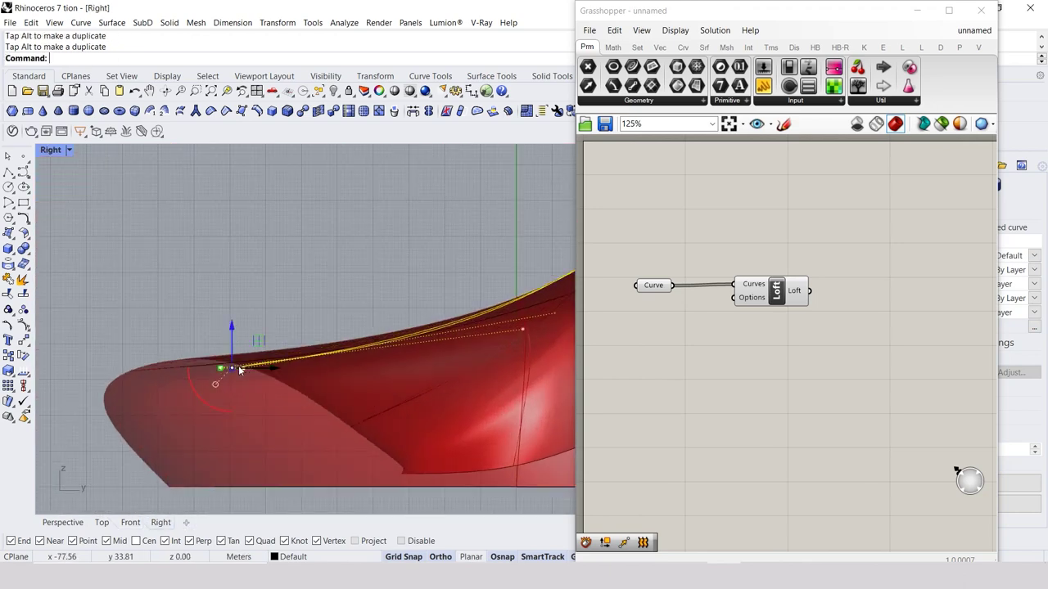
scroll(233, 330, down, 2)
mouse_move(232, 325)
mouse_down()
mouse_move(243, 352)
mouse_move(239, 297)
mouse_move(234, 311)
mouse_up()
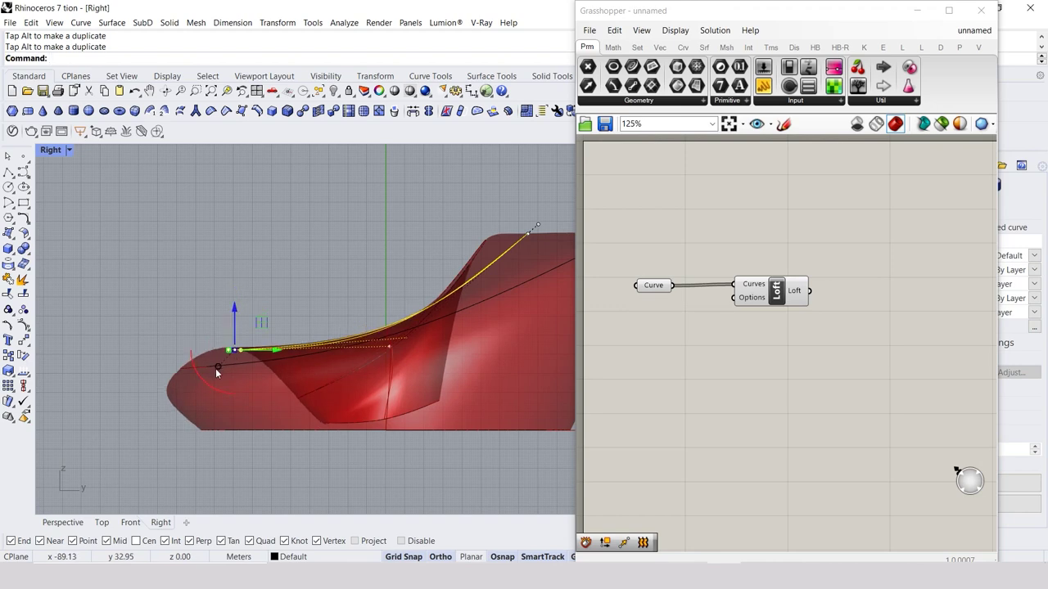
click(182, 325)
click(76, 519)
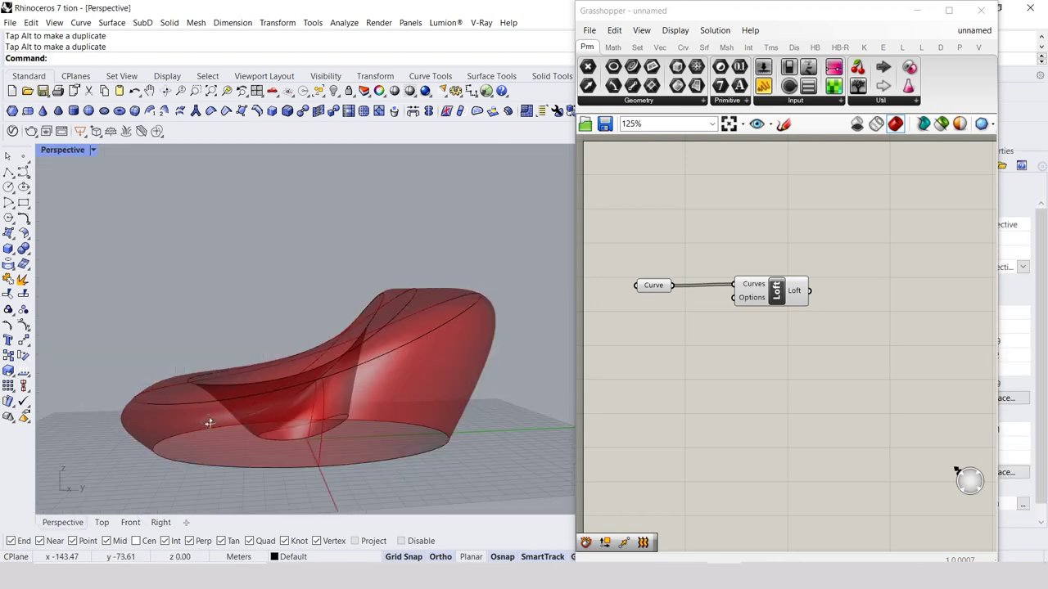
Scale two control points of the shell's rim curve inward to pull in its outline
mouse_move(209, 423)
right_down()
mouse_move(351, 342)
mouse_move(298, 422)
mouse_move(359, 471)
right_up()
click(357, 456)
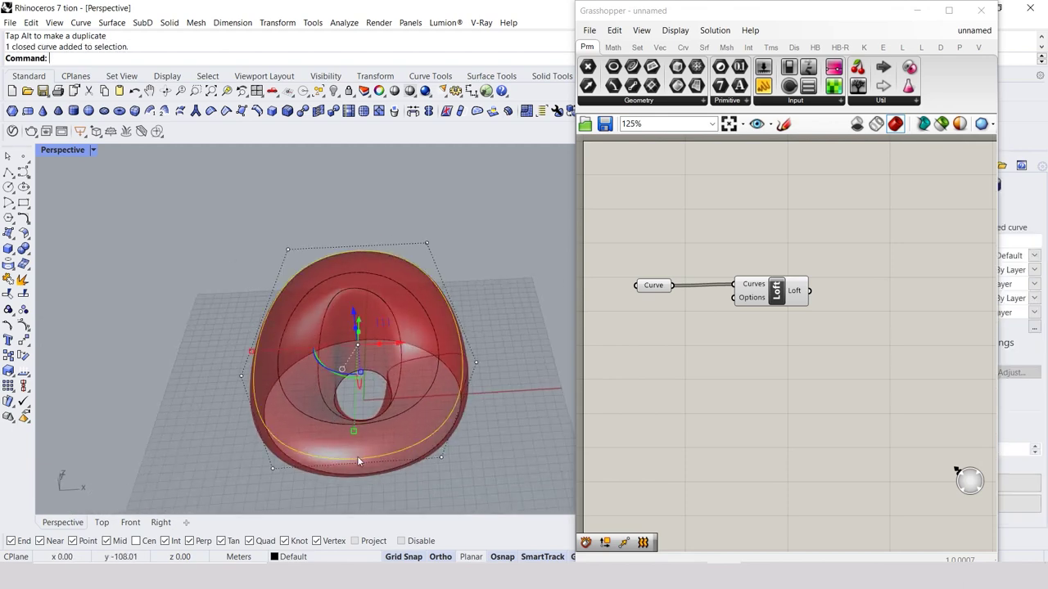
click(274, 469)
shift+click(441, 457)
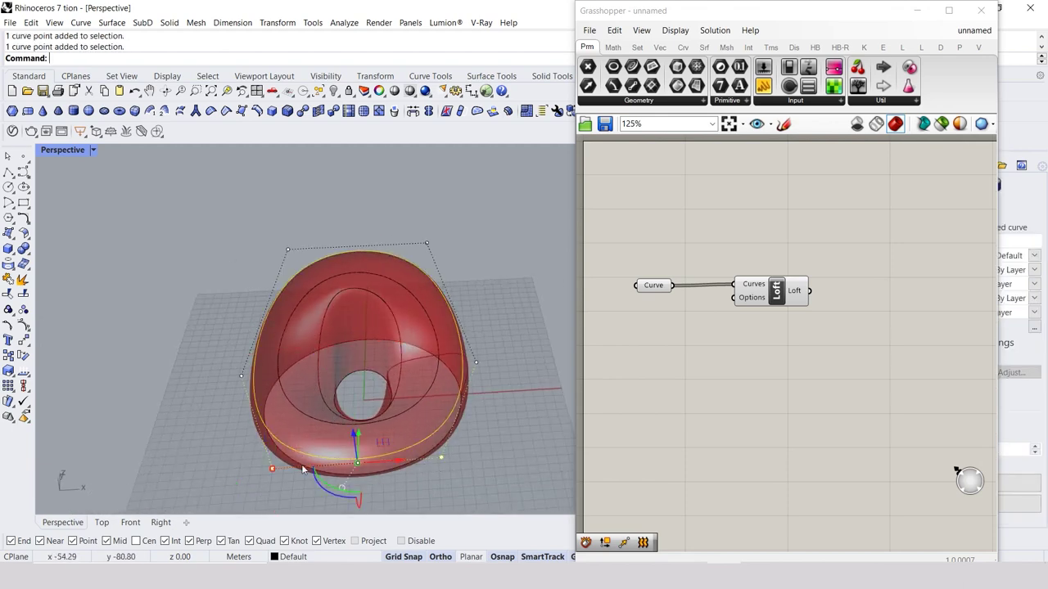
drag(281, 472, 324, 467)
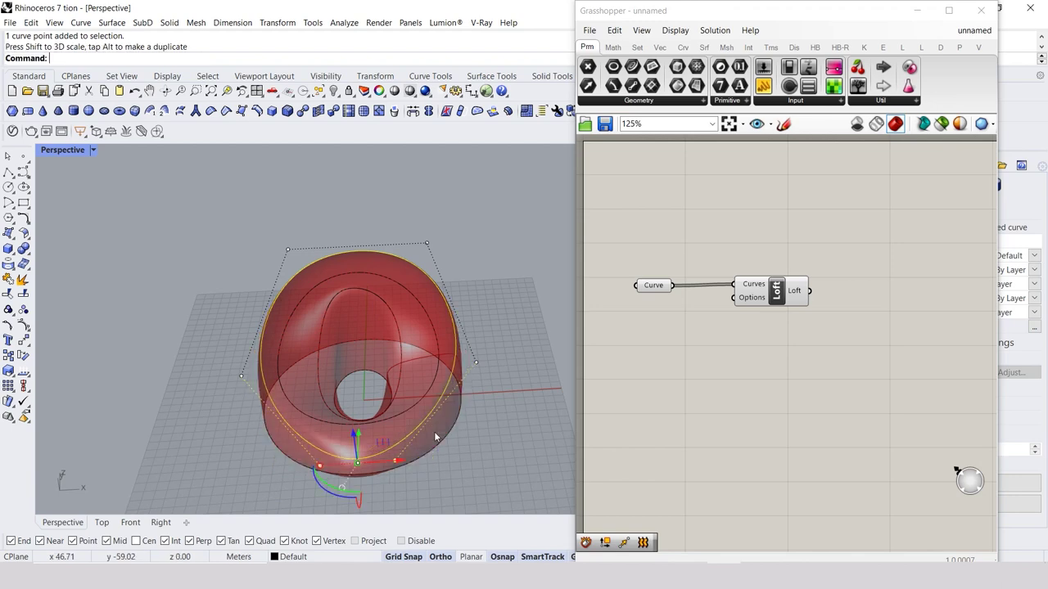
click(487, 446)
Shift two control points of the bottom closed curve to the right in Top view
right_drag(486, 451, 385, 421)
click(369, 408)
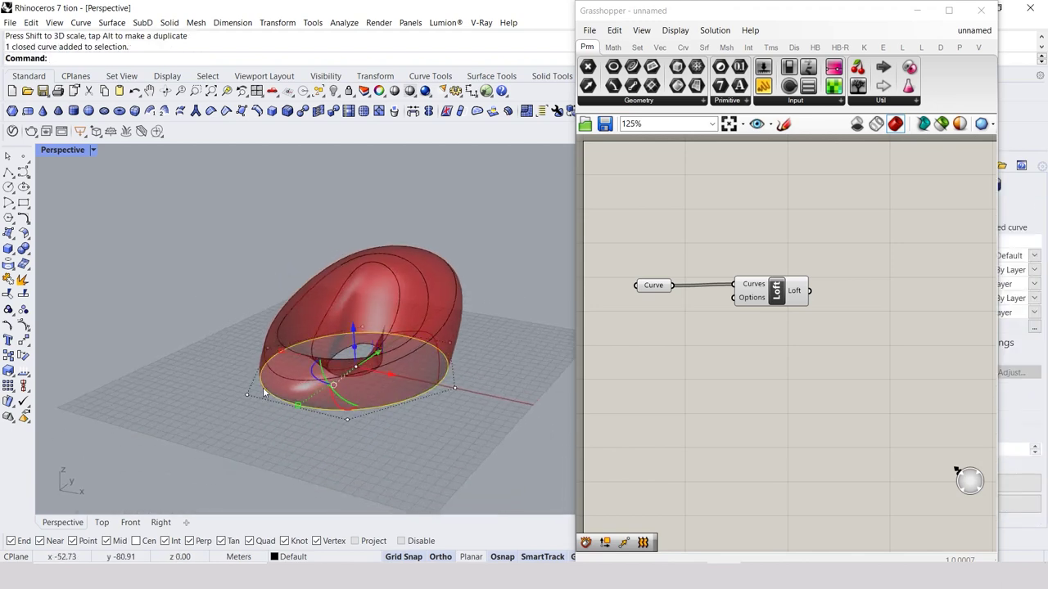
click(248, 397)
shift+click(347, 419)
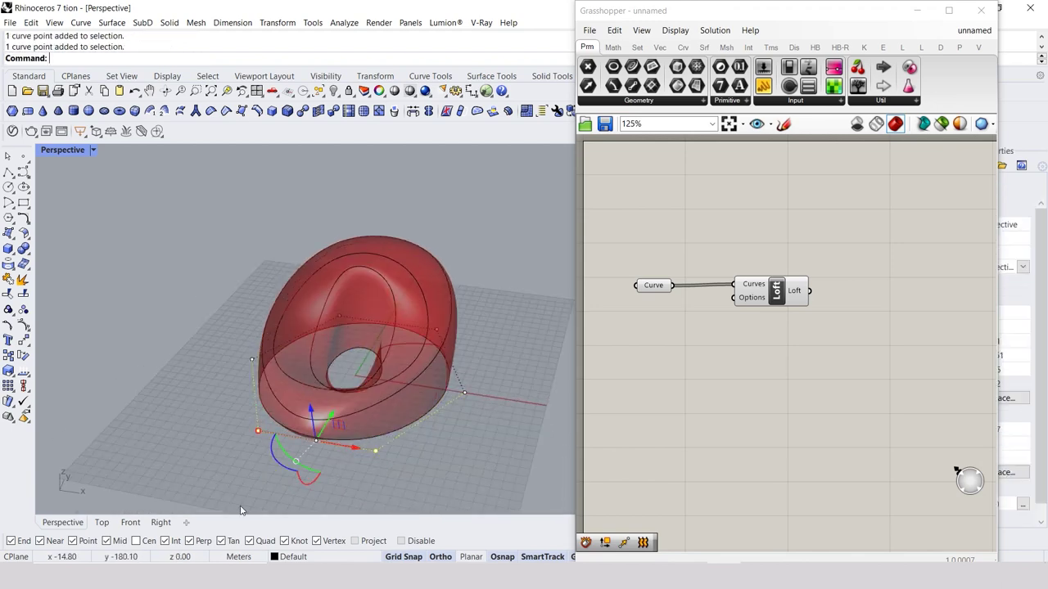
click(102, 522)
scroll(204, 409, down, 5)
scroll(245, 458, up, 2)
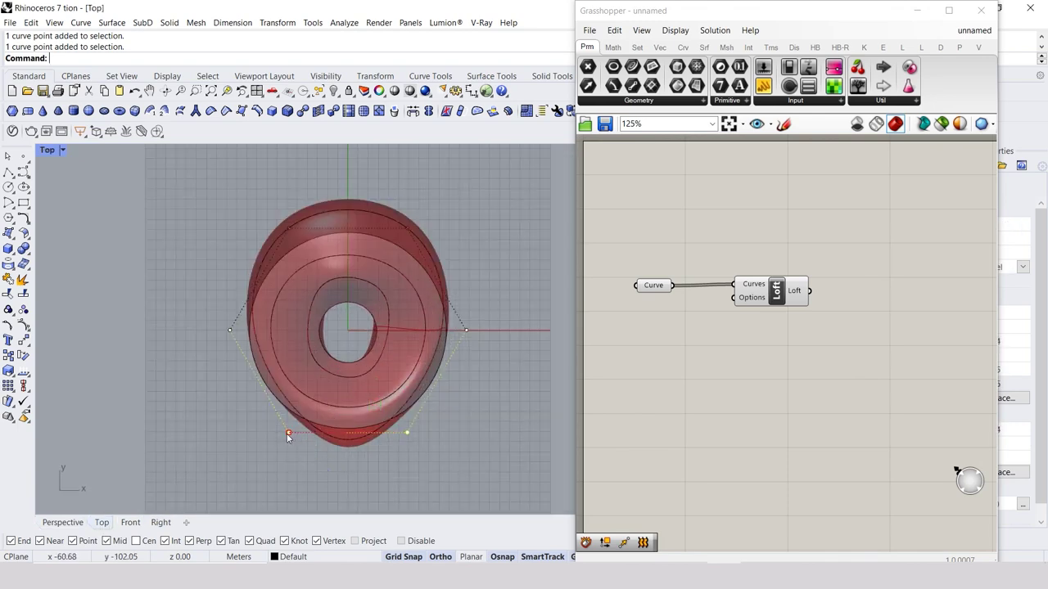
mouse_move(288, 437)
mouse_down()
mouse_move(322, 446)
mouse_move(311, 435)
mouse_up()
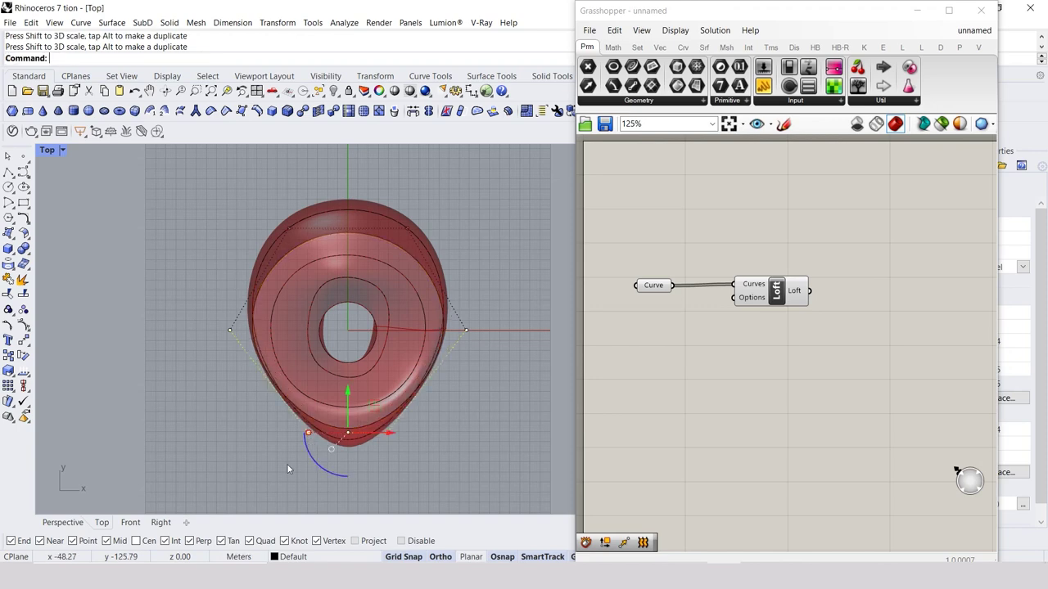
Pull two control points of a lower section curve upward to rework the shell's lower edge
click(63, 522)
right_drag(110, 509, 371, 461)
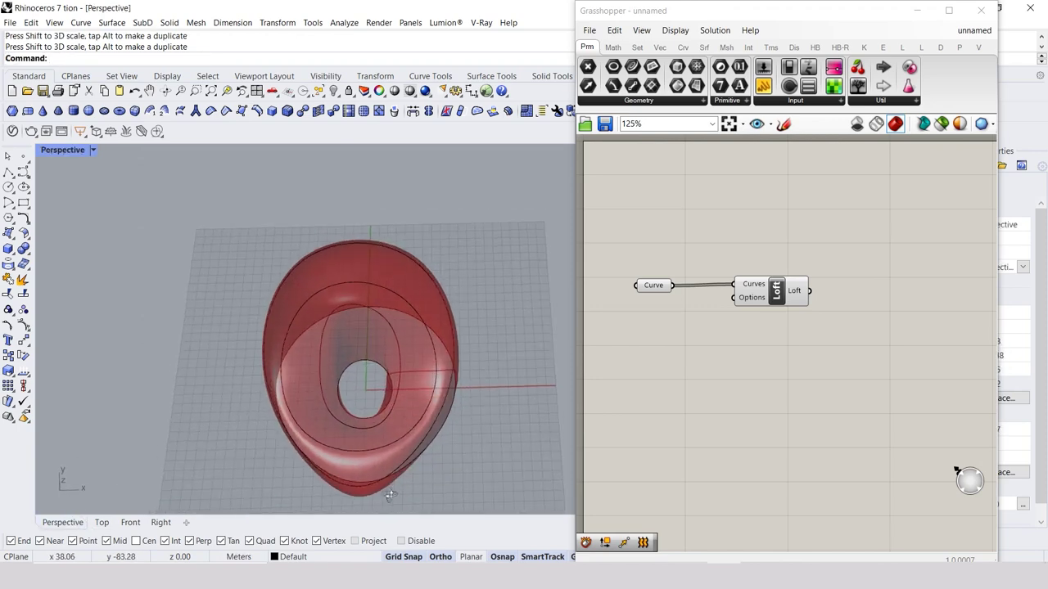
click(349, 444)
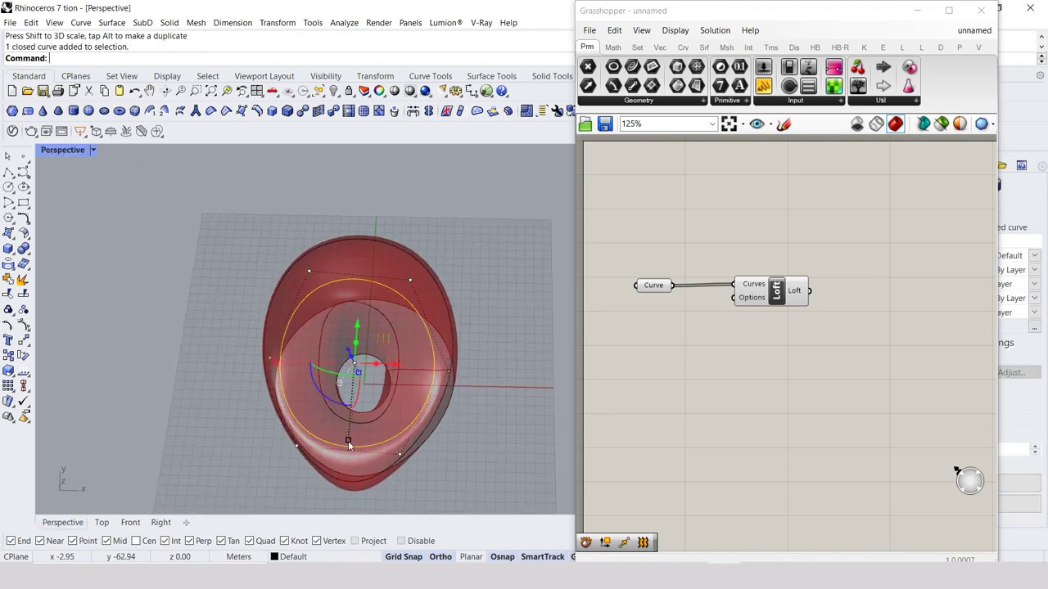
click(297, 449)
shift+click(399, 454)
drag(296, 448, 295, 385)
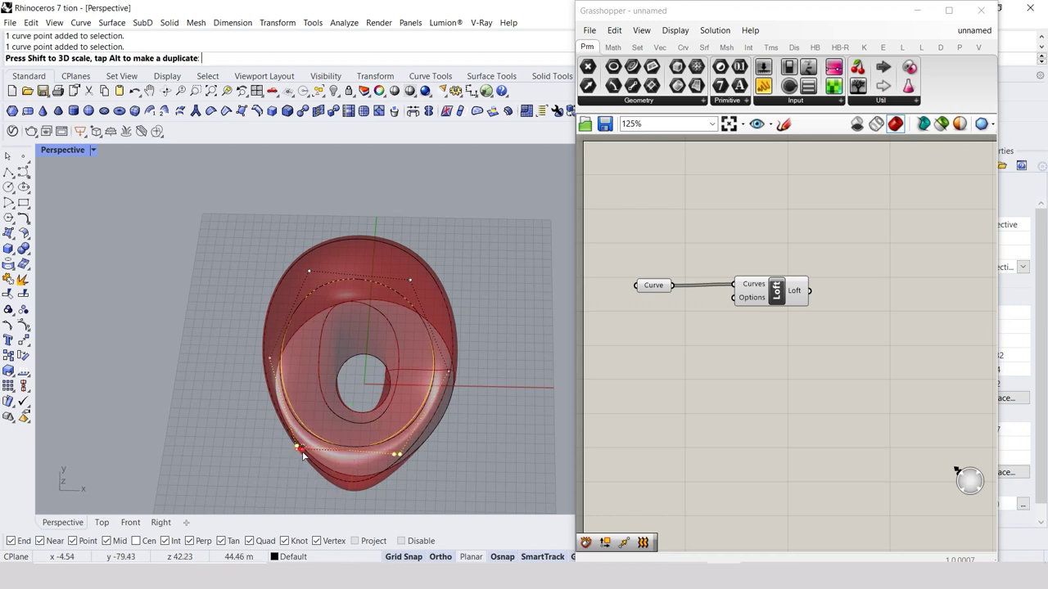
mouse_move(450, 471)
right_down()
mouse_move(407, 428)
mouse_move(528, 261)
right_up()
key(Escape)
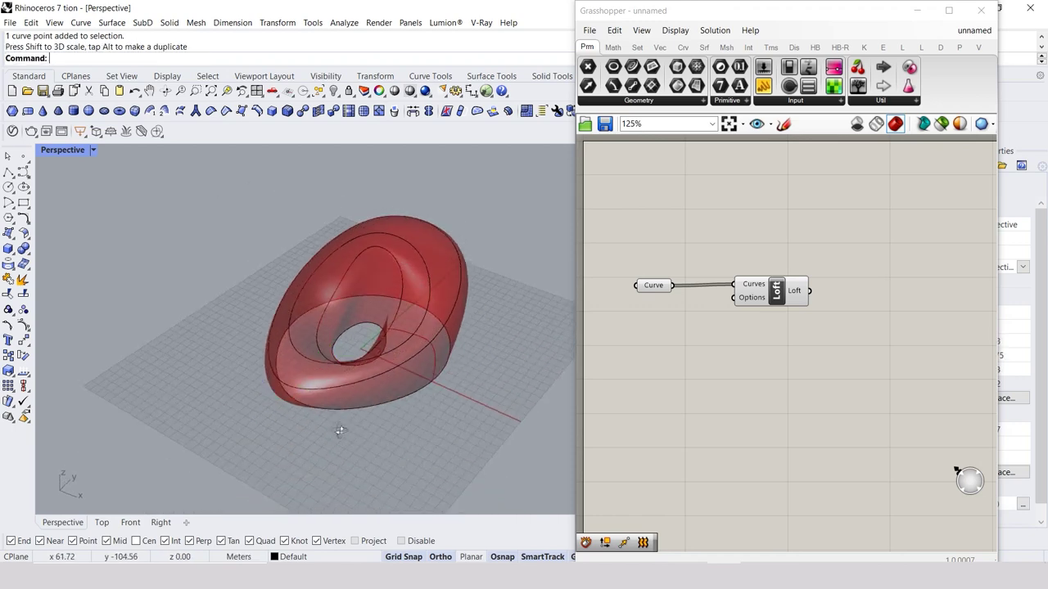
Move three section-curve control points to further round out the surface
scroll(528, 261, up, 3)
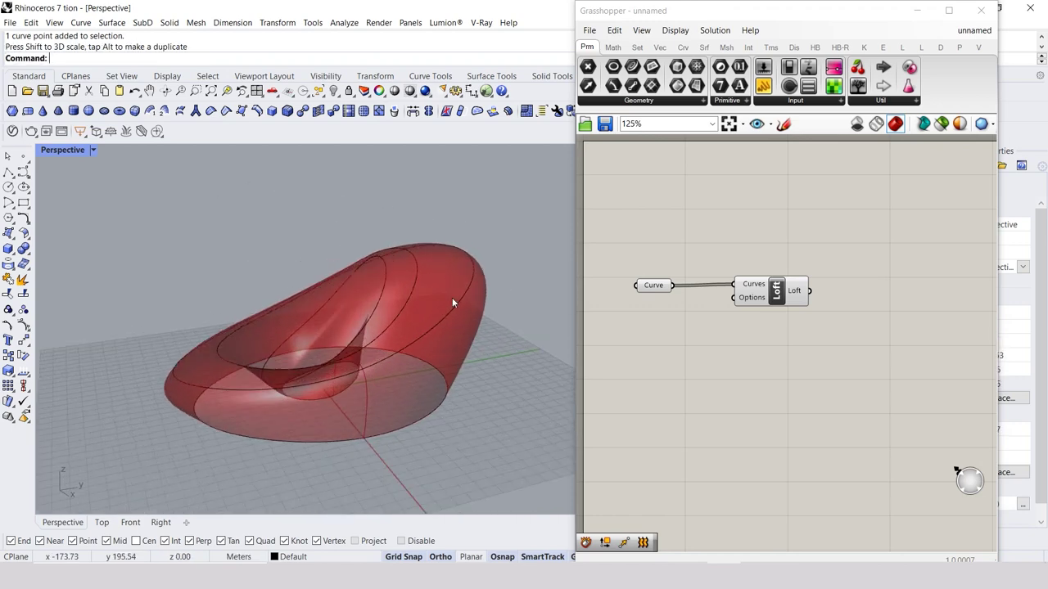
click(473, 264)
click(427, 228)
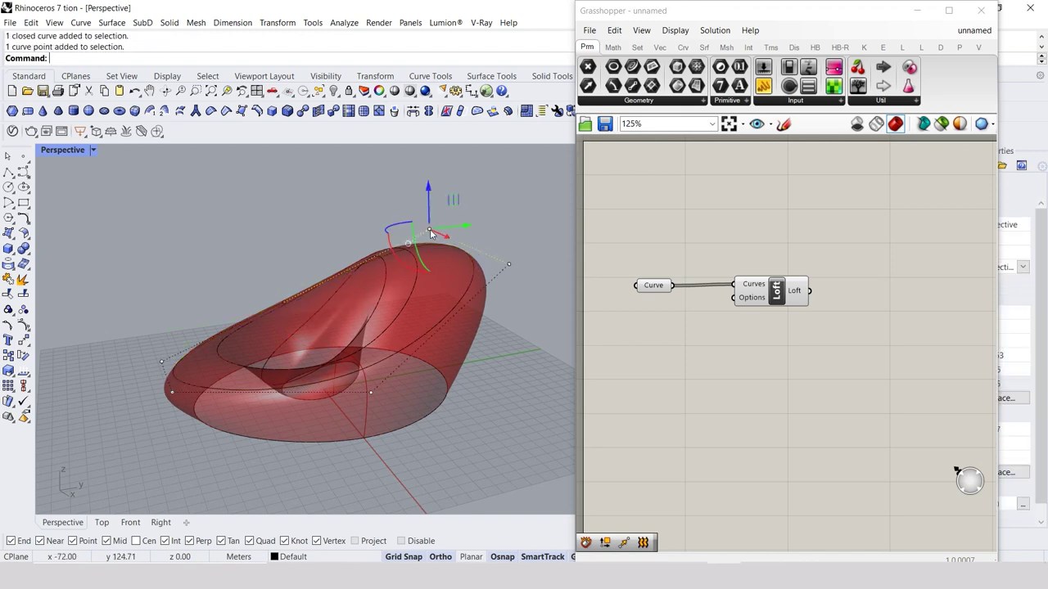
shift+click(508, 266)
mouse_move(430, 232)
mouse_down()
mouse_move(447, 238)
mouse_move(466, 205)
mouse_up()
key(Escape)
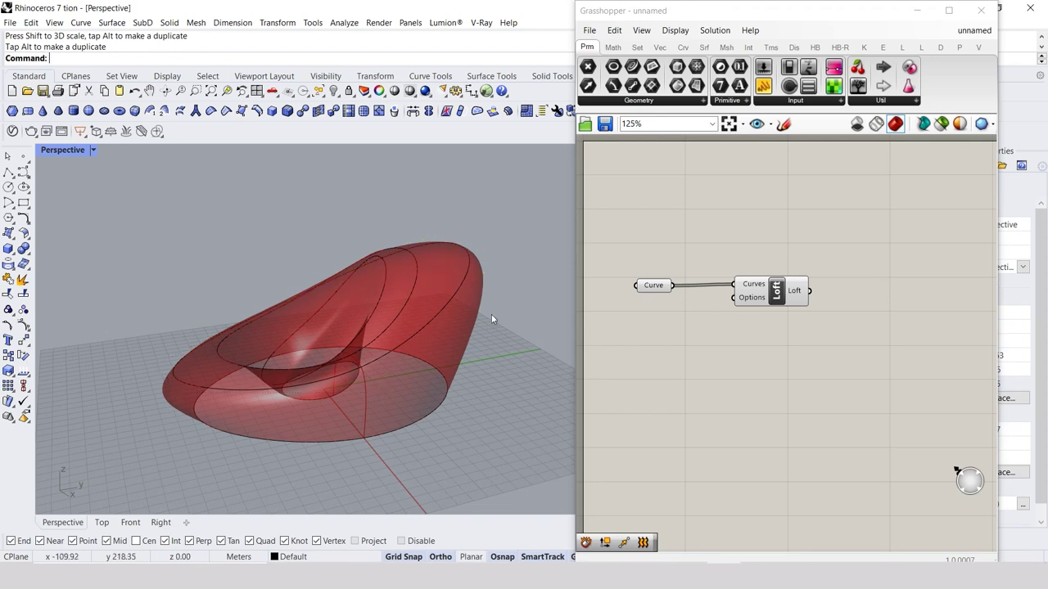
Nudge two control points of another closed section curve to the left
mouse_move(491, 313)
right_down()
mouse_move(428, 283)
mouse_move(471, 303)
mouse_move(458, 344)
mouse_move(344, 355)
mouse_move(341, 304)
mouse_move(377, 318)
mouse_move(318, 384)
right_up()
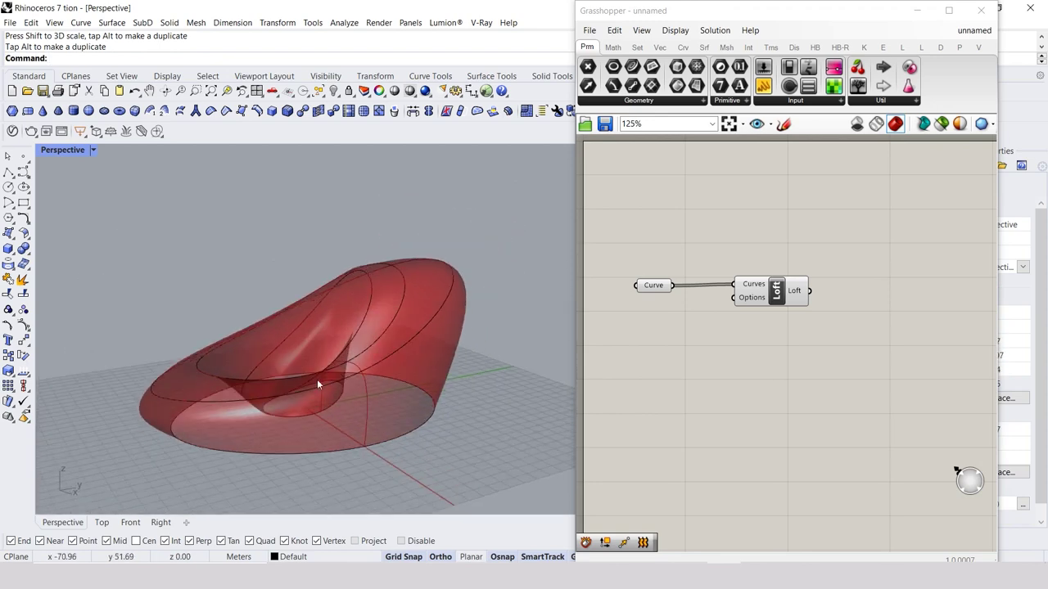
click(173, 402)
click(157, 404)
shift+click(135, 383)
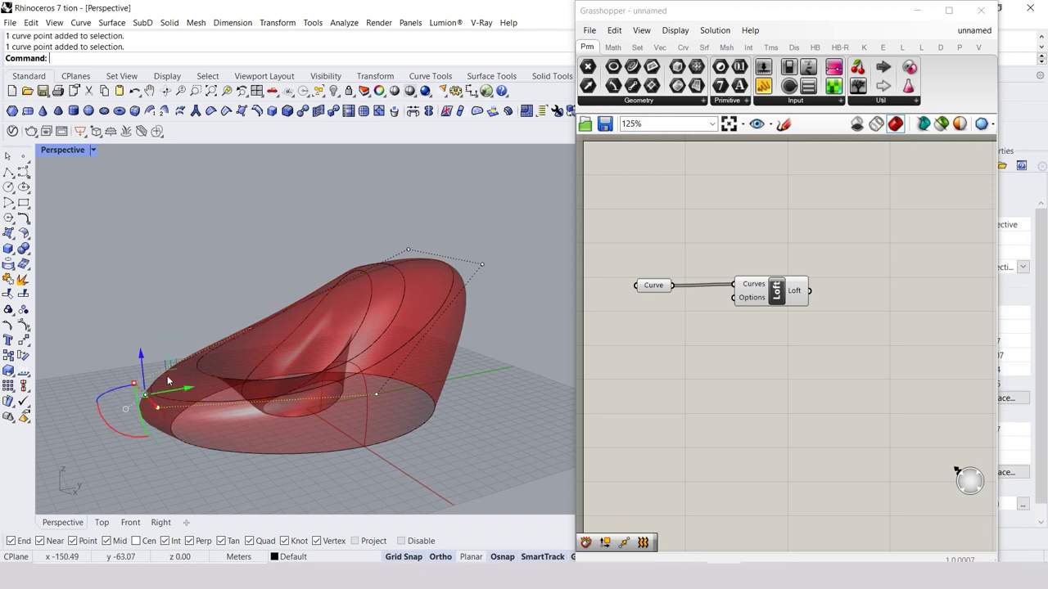
drag(186, 390, 183, 392)
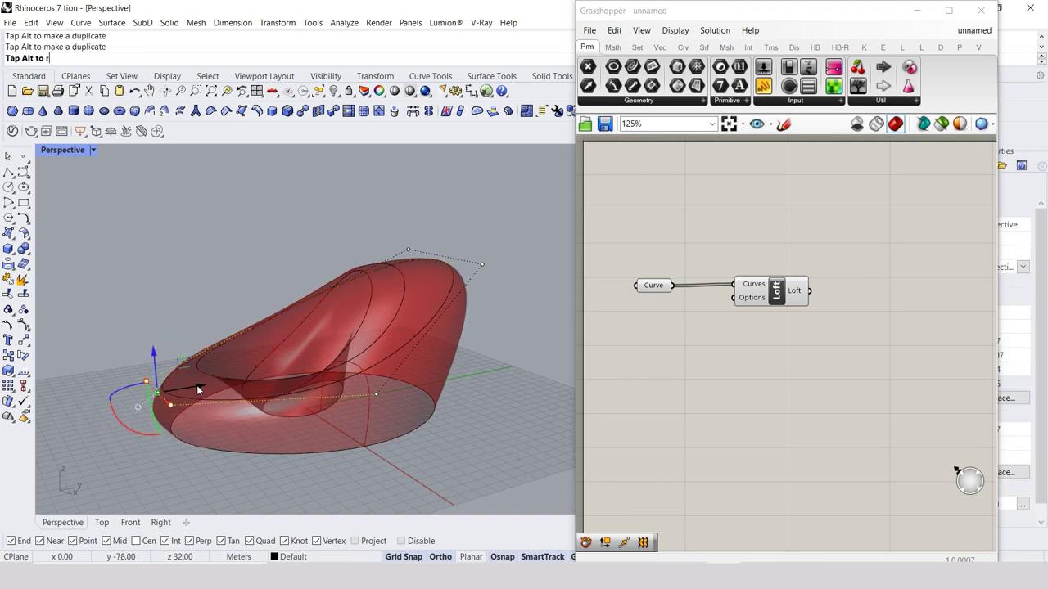
click(199, 448)
click(249, 480)
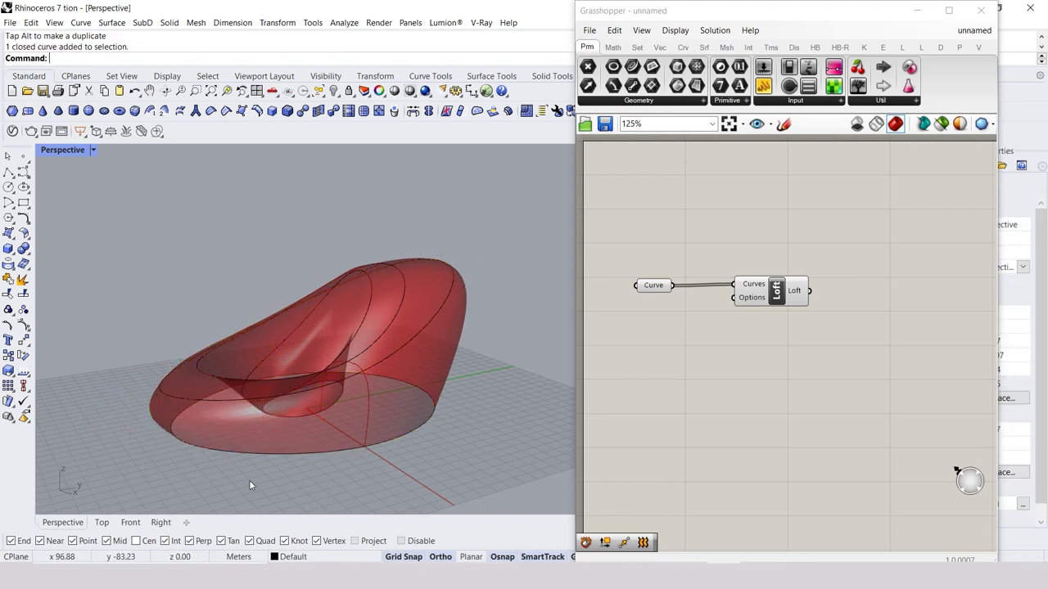
Show the base ring's control points with F10 and scale them outward to widen the footprint
mouse_move(249, 479)
right_down()
mouse_move(235, 437)
mouse_move(248, 437)
mouse_move(263, 368)
mouse_move(284, 372)
mouse_move(446, 303)
right_up()
scroll(284, 373, up, 2)
scroll(340, 314, up, 2)
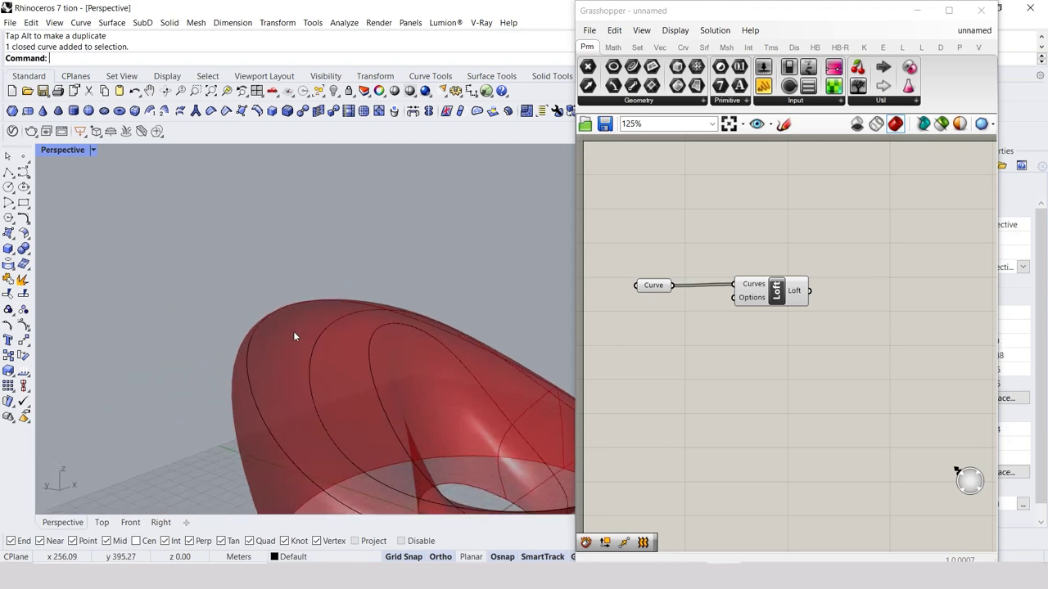
scroll(293, 331, down, 5)
right_drag(293, 331, 420, 408)
click(430, 414)
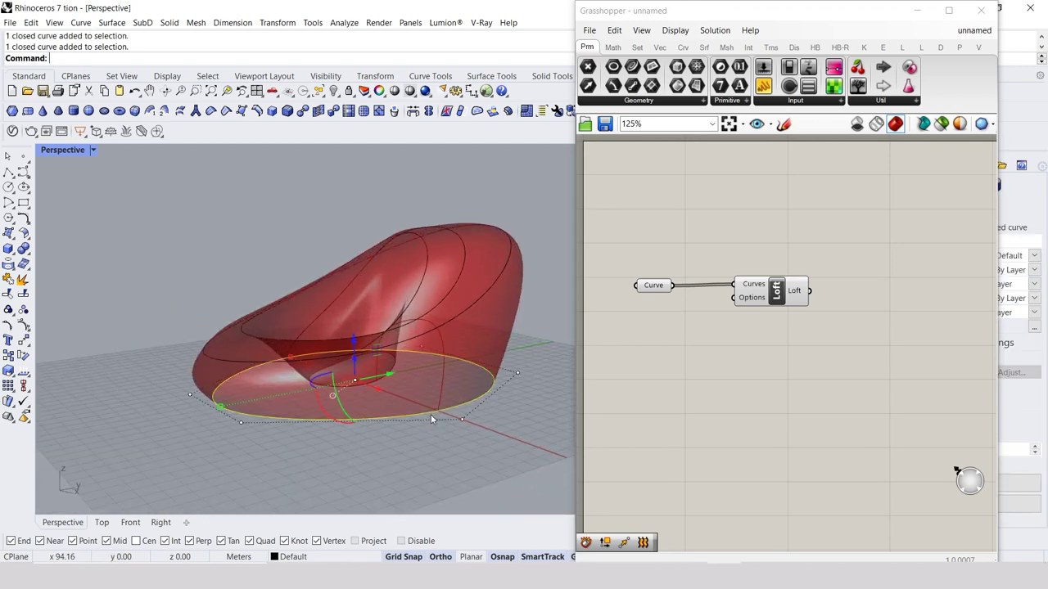
key(F10)
click(462, 419)
shift+click(275, 361)
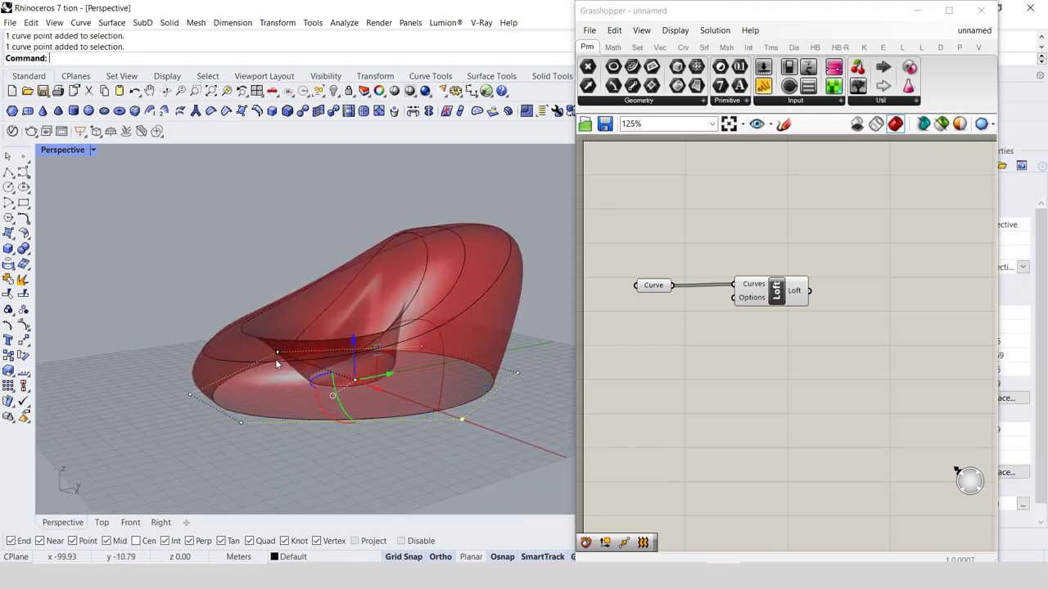
drag(335, 401, 403, 323)
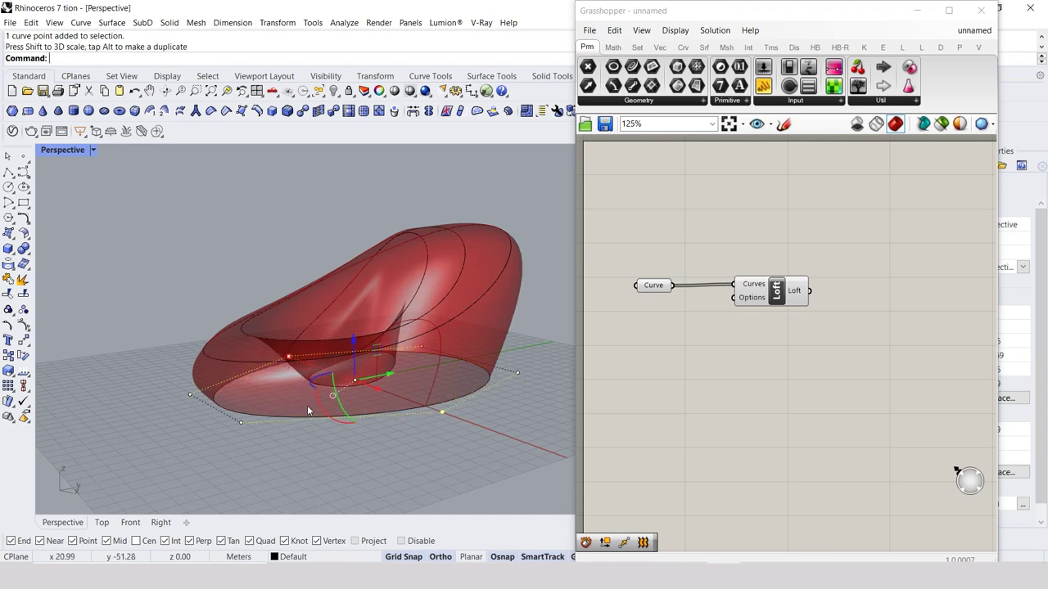
mouse_move(403, 324)
right_down()
mouse_move(281, 346)
mouse_move(193, 425)
mouse_move(180, 485)
right_up()
shift+click(140, 445)
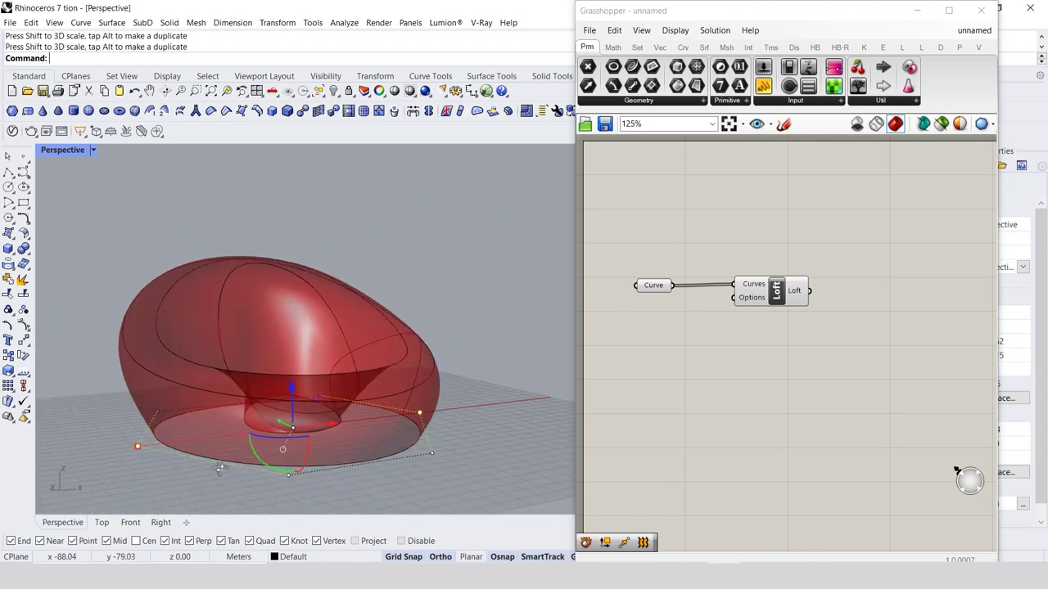
key(Escape)
Orbit and zoom around the reshaped shell to check its broad oval base
mouse_move(361, 452)
right_down()
mouse_move(434, 407)
mouse_move(361, 376)
mouse_move(402, 352)
mouse_move(437, 381)
mouse_move(493, 386)
mouse_move(753, 348)
right_up()
scroll(412, 362, up, 2)
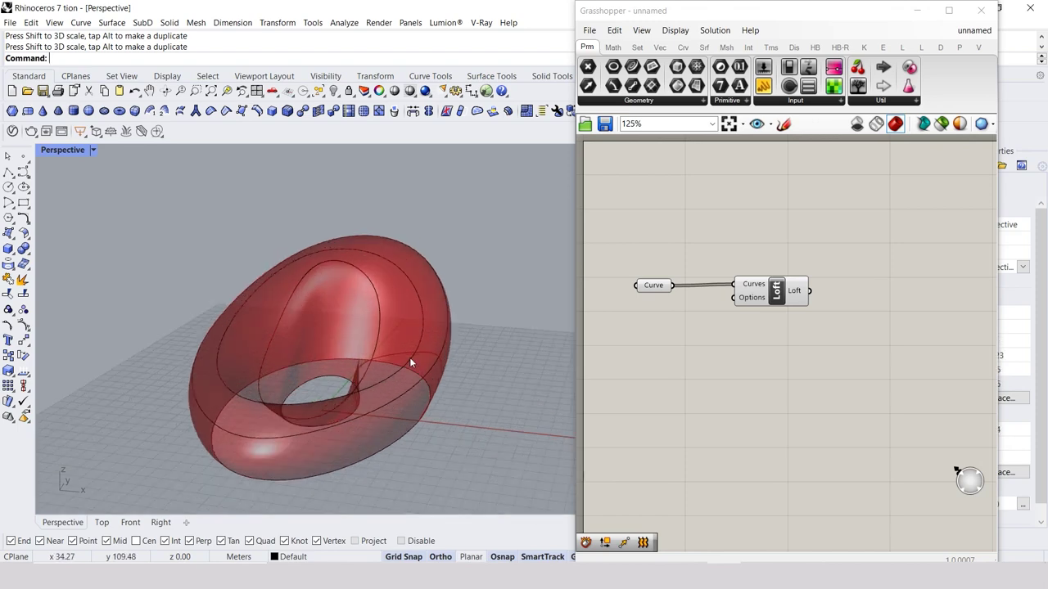
scroll(368, 362, up, 3)
scroll(369, 360, up, 3)
scroll(359, 365, up, 2)
scroll(359, 366, down, 3)
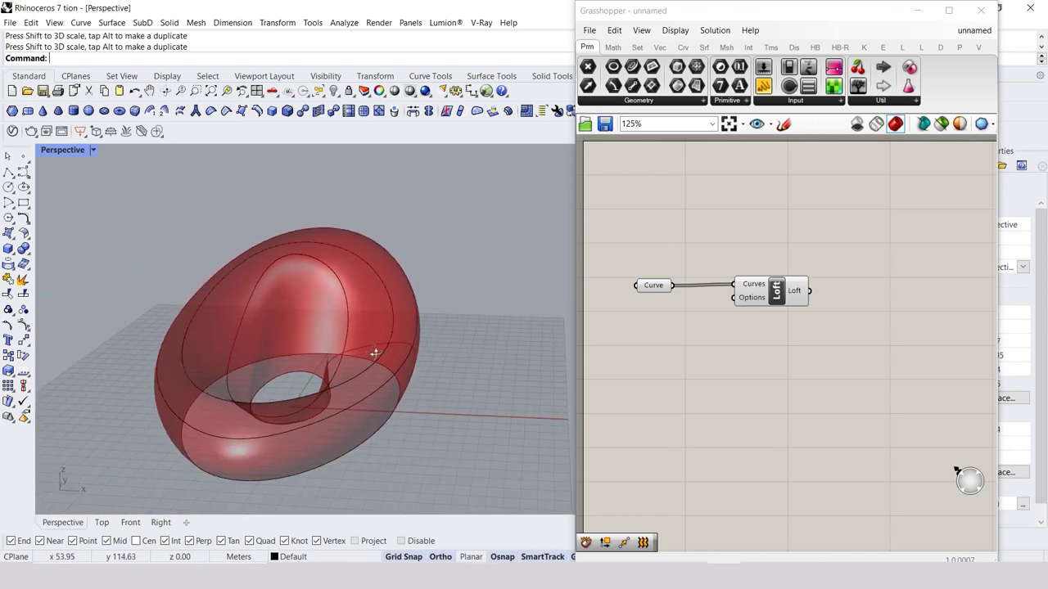
scroll(465, 360, down, 2)
Place Deconstruct Brep via a 'dec' search and wire the Loft output into its Brep input
double_click(896, 310)
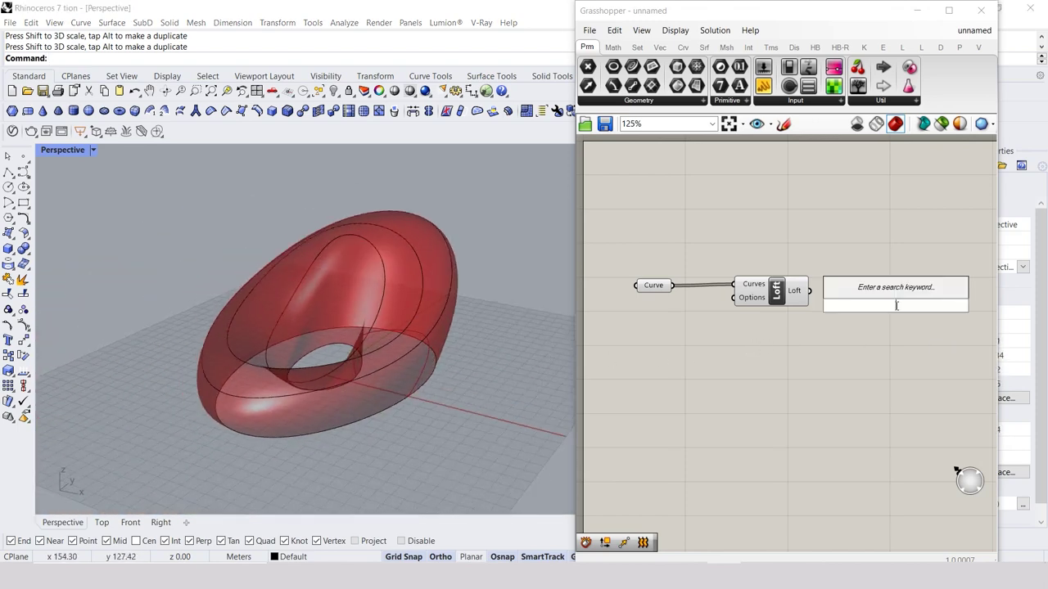
text(dec)
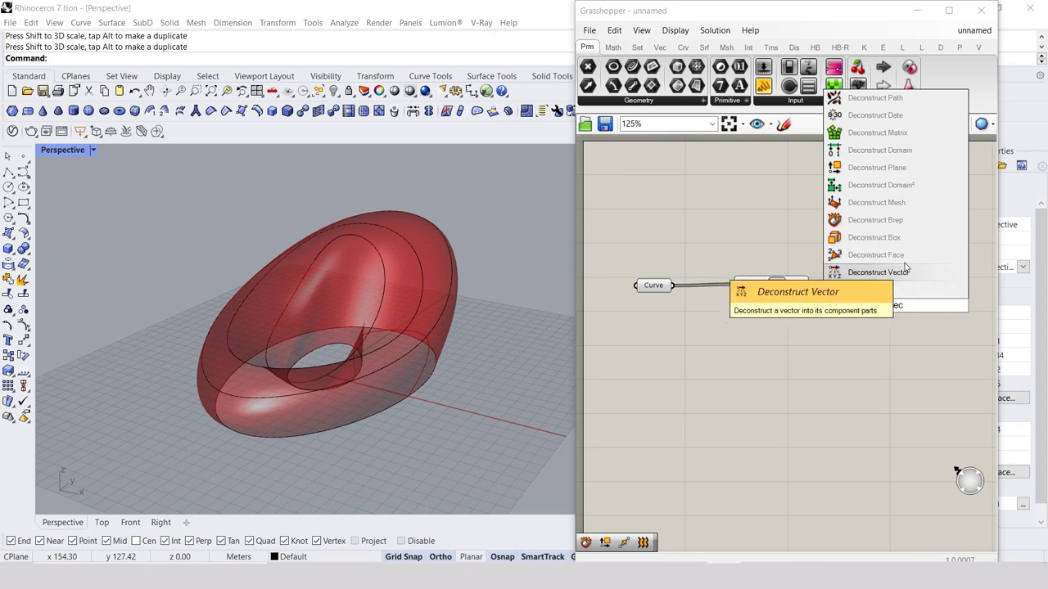
click(896, 220)
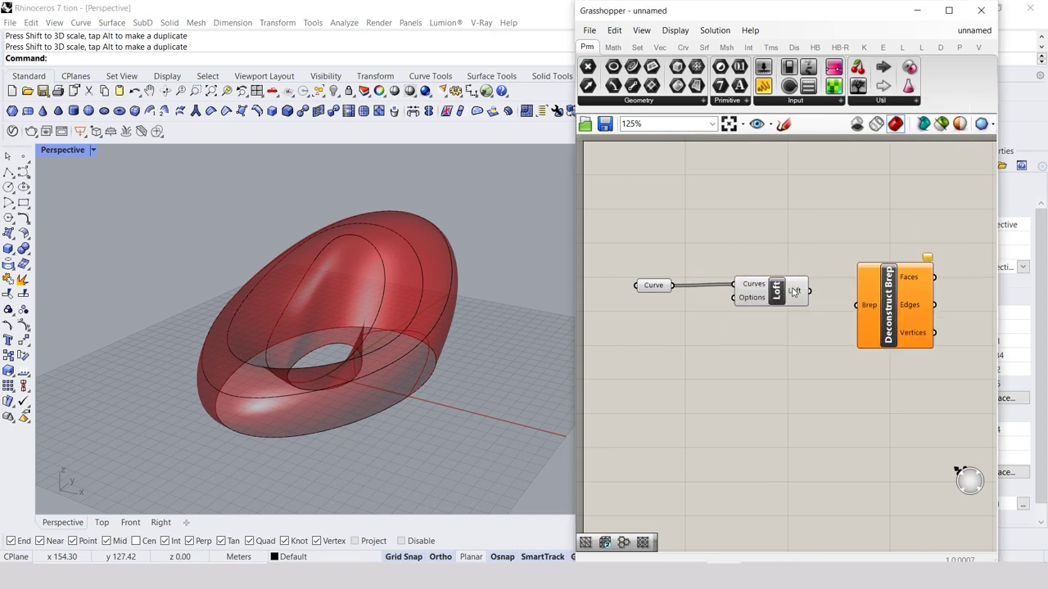
drag(810, 293, 857, 305)
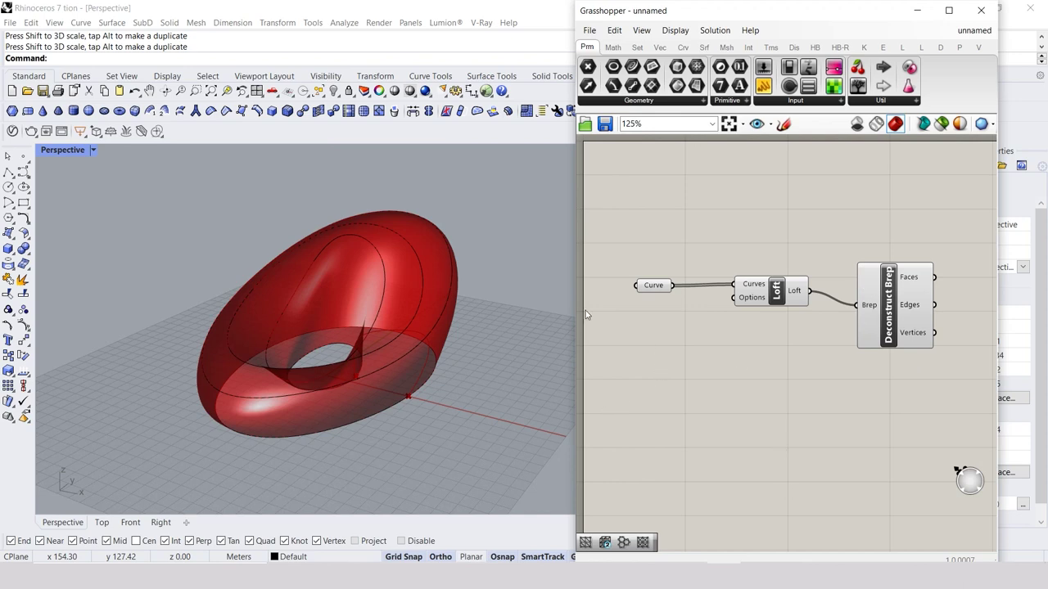
mouse_move(556, 327)
right_down()
mouse_move(435, 361)
mouse_move(290, 377)
mouse_move(352, 383)
right_up()
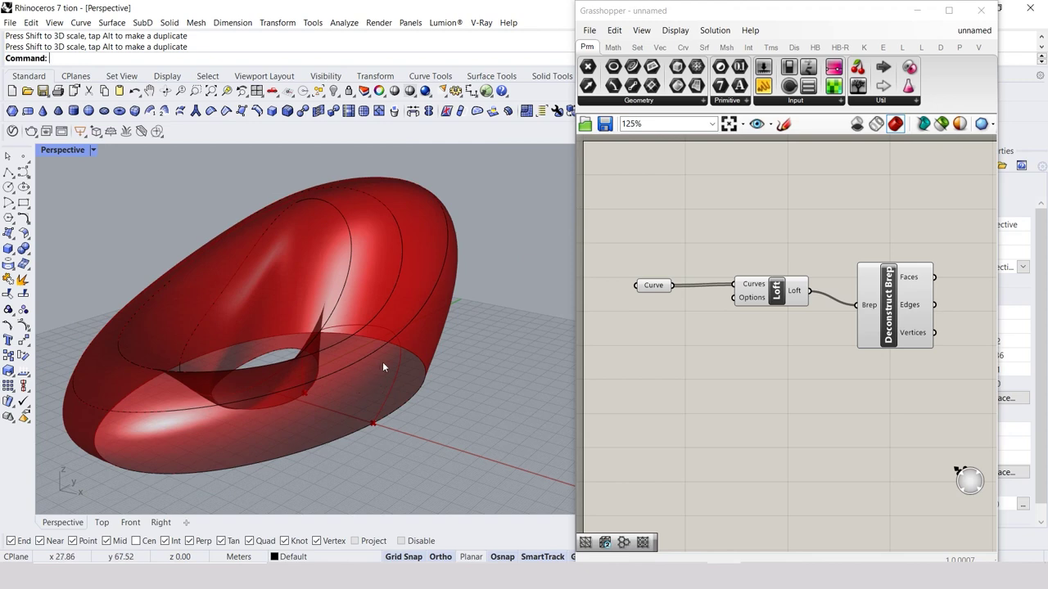
scroll(372, 365, up, 3)
mouse_move(360, 368)
right_down()
mouse_move(154, 391)
mouse_move(298, 336)
mouse_move(458, 328)
mouse_move(266, 368)
mouse_move(270, 376)
right_up()
click(814, 352)
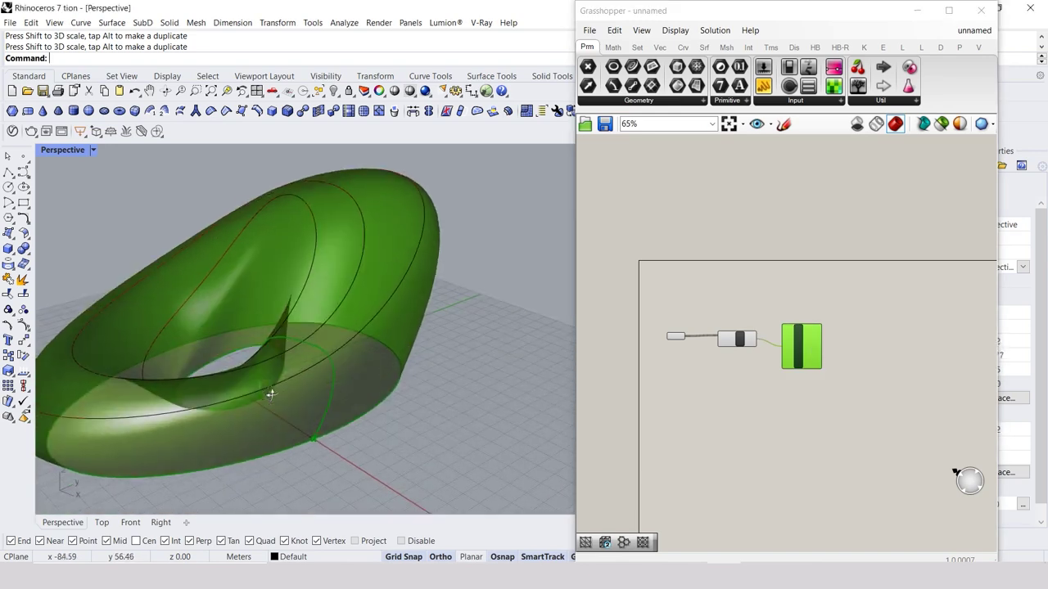
Add Braced Grid 2-D Structure from the L tab's Structure group and connect Deconstruct Brep Faces to its Surface input
click(816, 419)
scroll(900, 343, up, 3)
scroll(874, 278, up, 2)
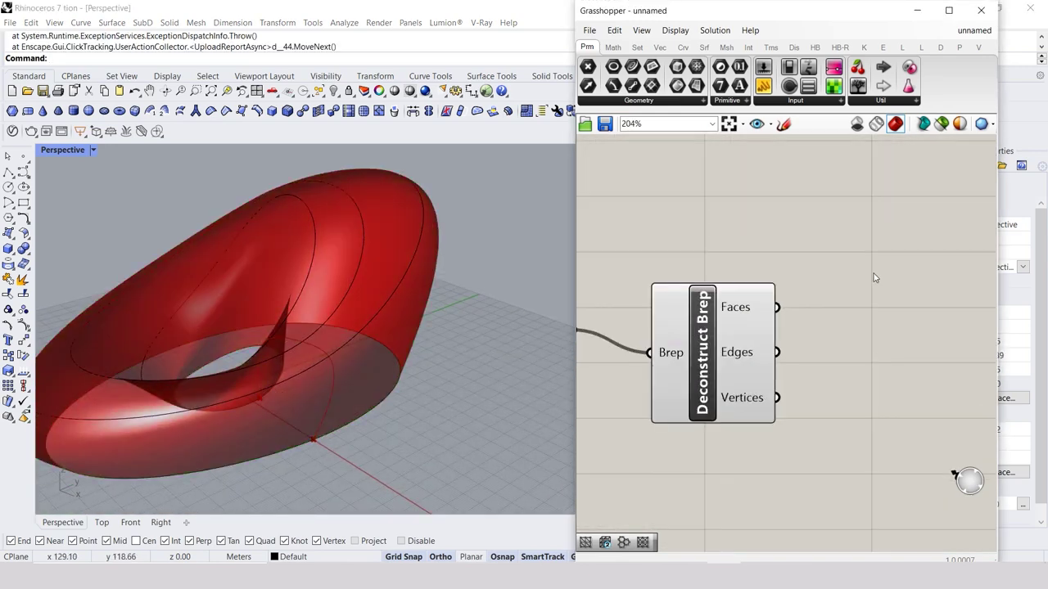
click(921, 47)
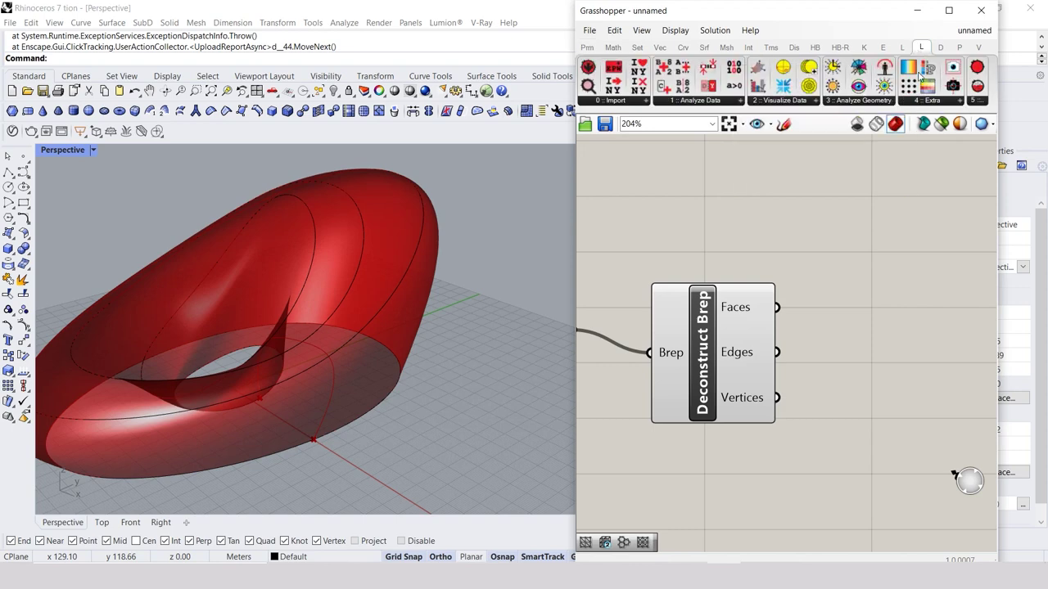
click(902, 47)
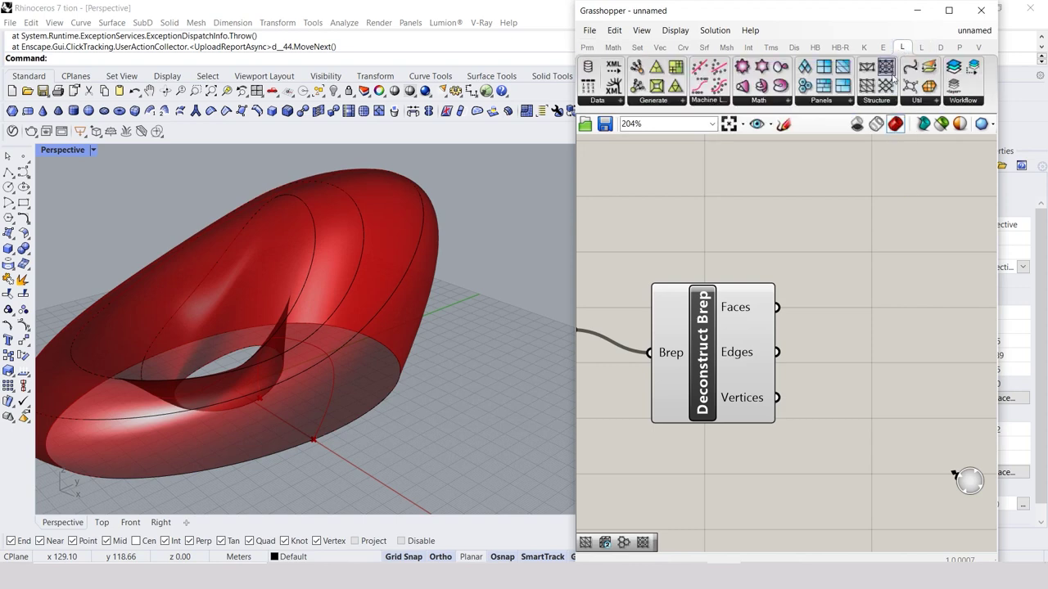
mouse_move(887, 69)
mouse_down()
mouse_move(884, 281)
mouse_move(909, 340)
mouse_up()
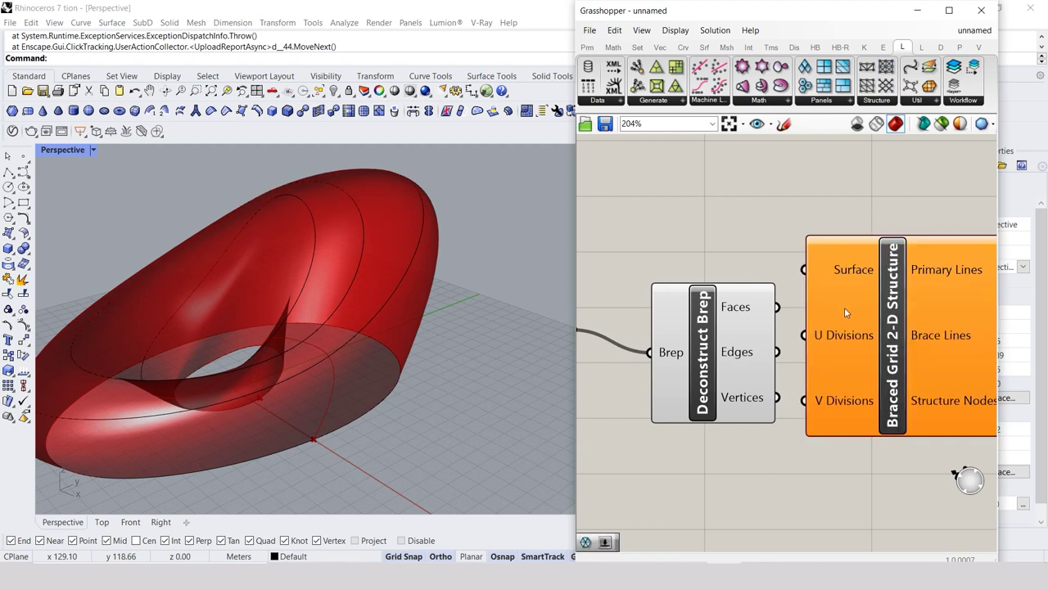
scroll(844, 312, down, 2)
drag(834, 314, 870, 341)
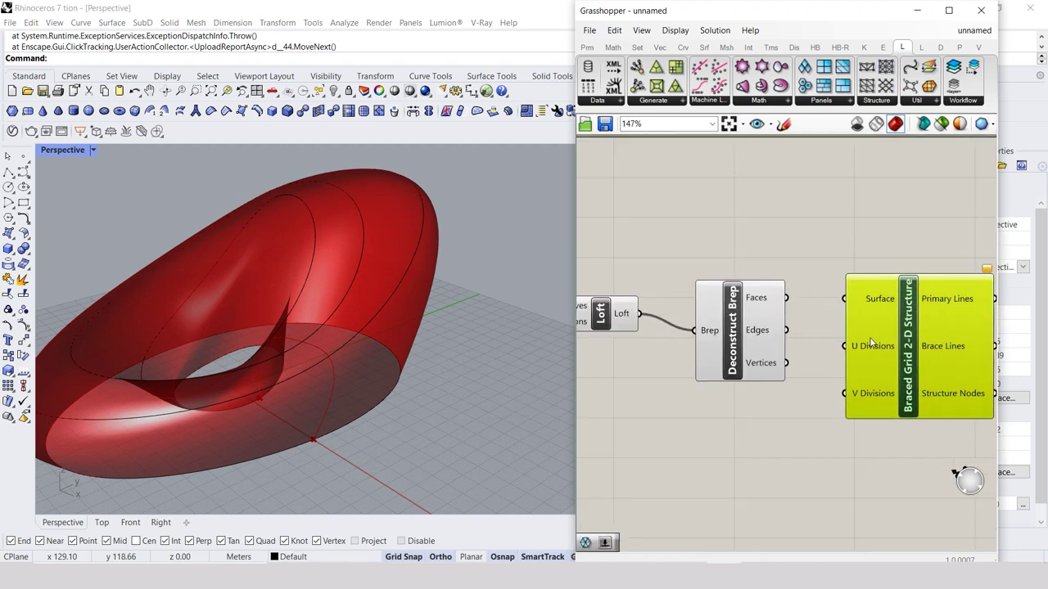
click(819, 328)
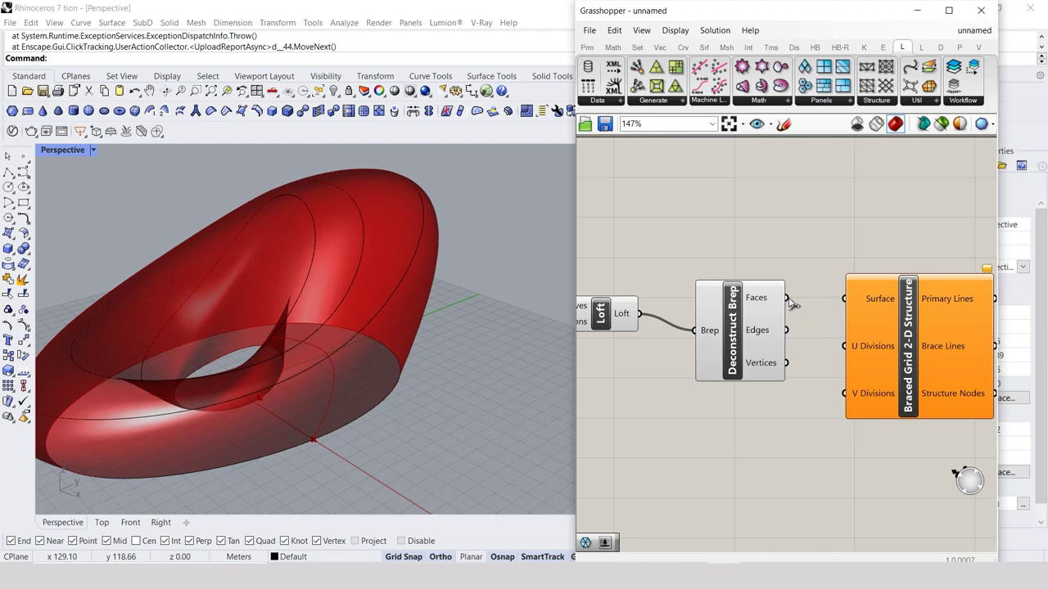
drag(788, 299, 843, 299)
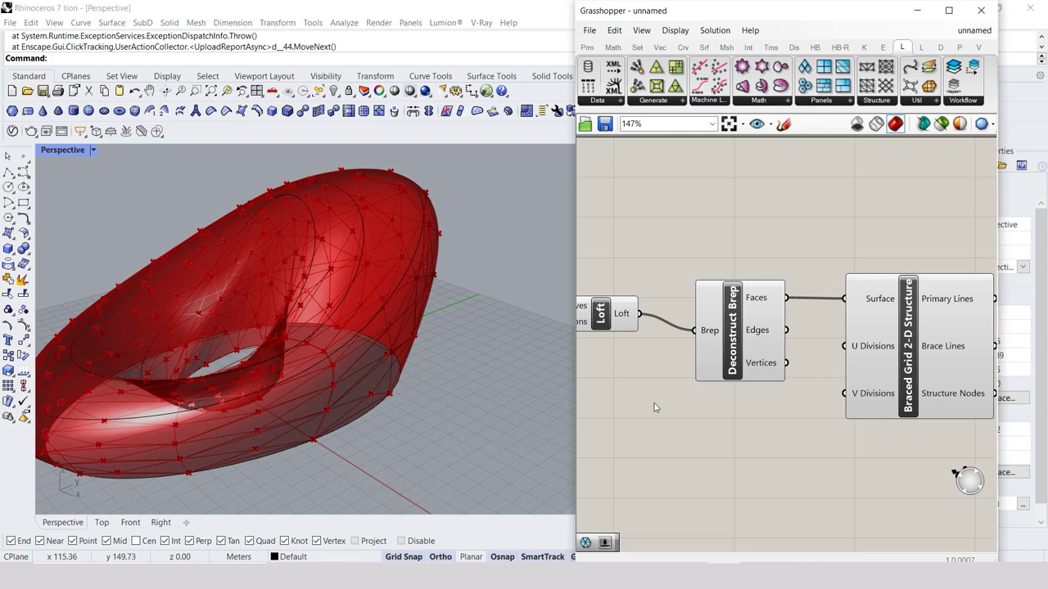
Create a Number Slider at 20, duplicate it, and wire the pair into U Divisions and V Divisions
double_click(669, 431)
text(20)
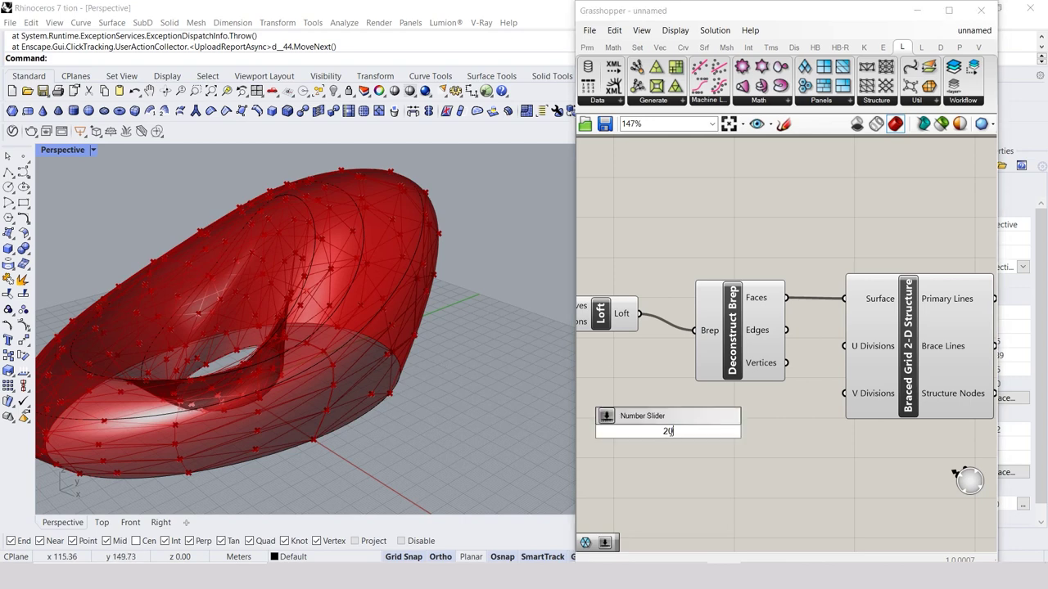
key(Return)
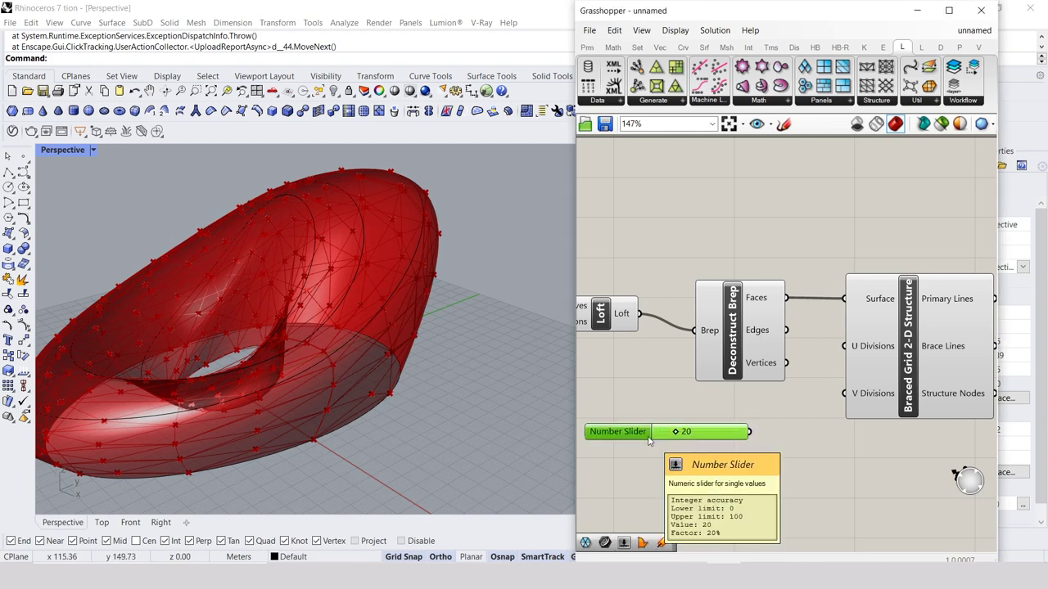
mouse_move(649, 441)
alt+mouse_down()
mouse_move(638, 455)
mouse_move(665, 404)
alt+mouse_up()
shift+click(633, 438)
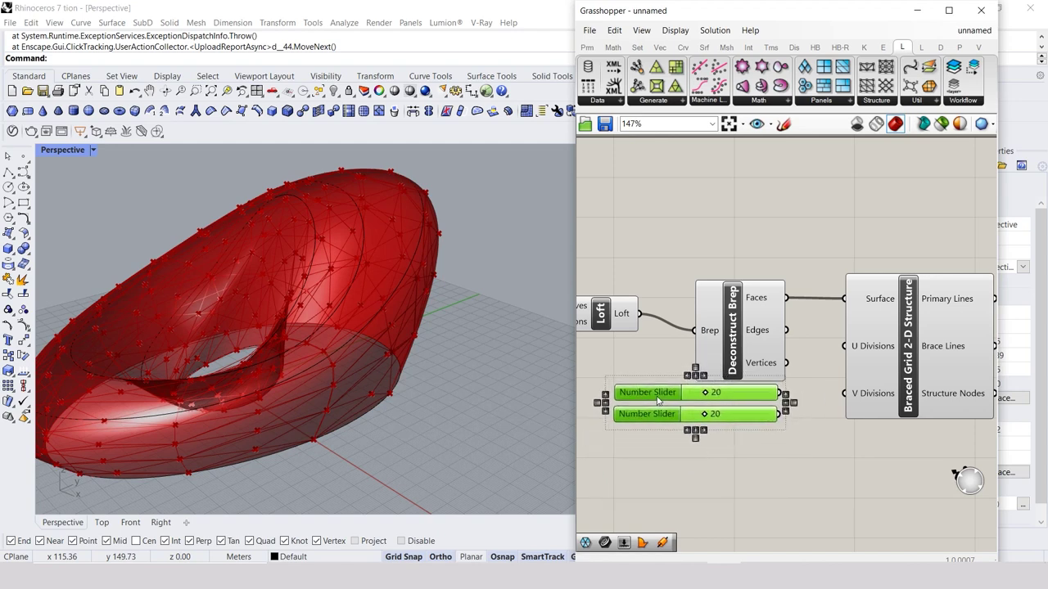
click(795, 409)
drag(788, 396, 844, 345)
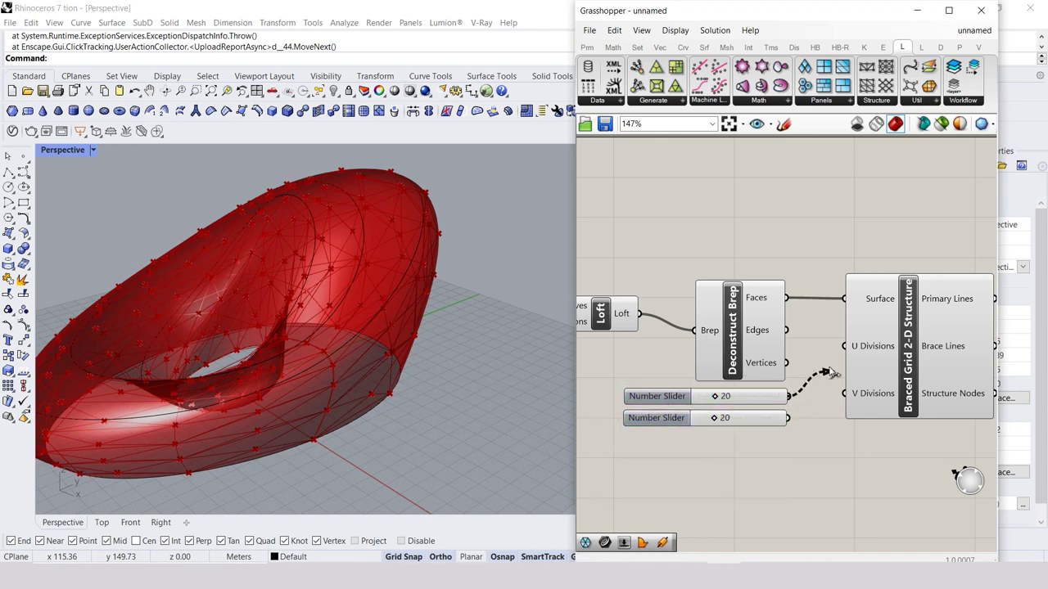
drag(788, 418, 844, 392)
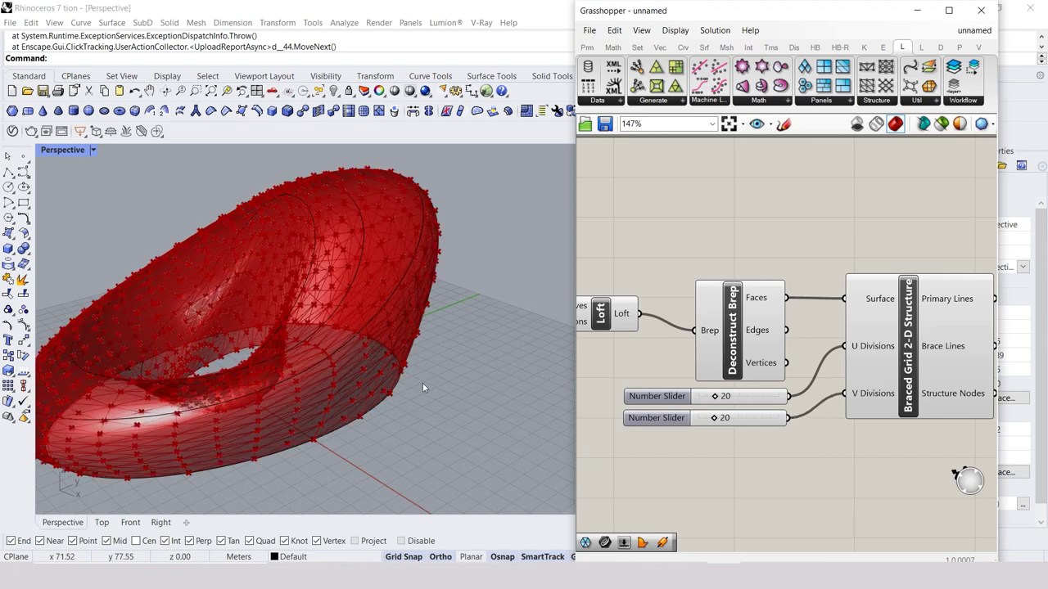
scroll(330, 403, up, 3)
scroll(282, 362, up, 2)
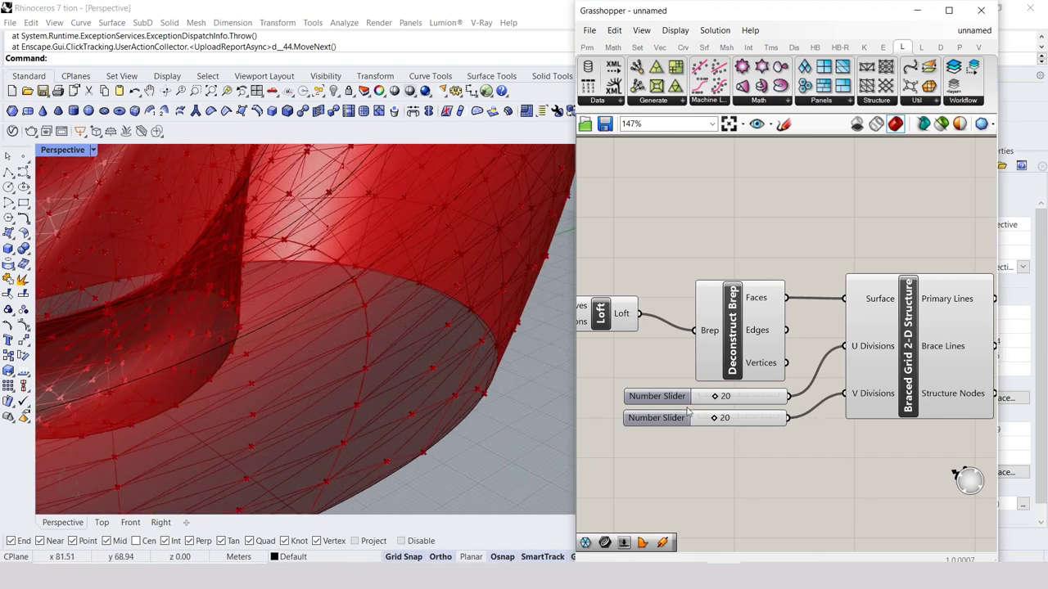
Enter 18 for U Divisions and drag V Divisions up from 20 to 70
double_click(726, 397)
text(15)
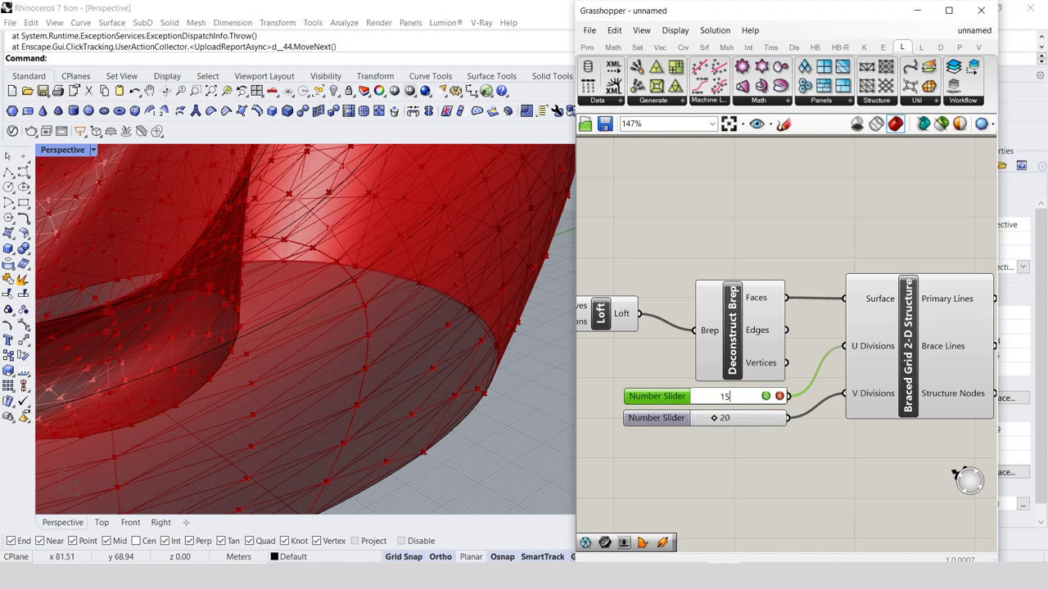
click(766, 398)
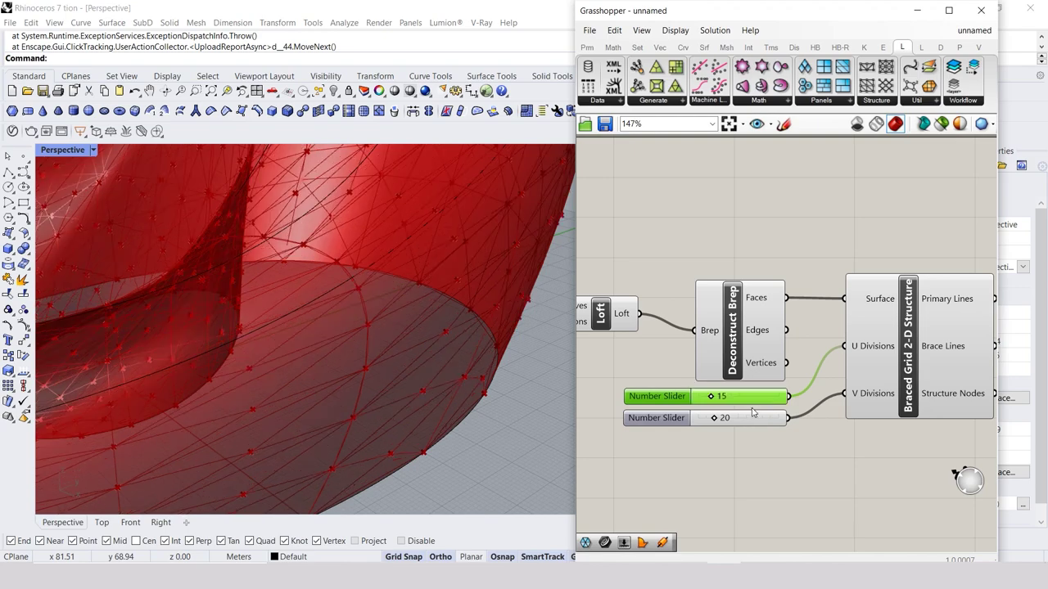
right_drag(335, 366, 383, 431)
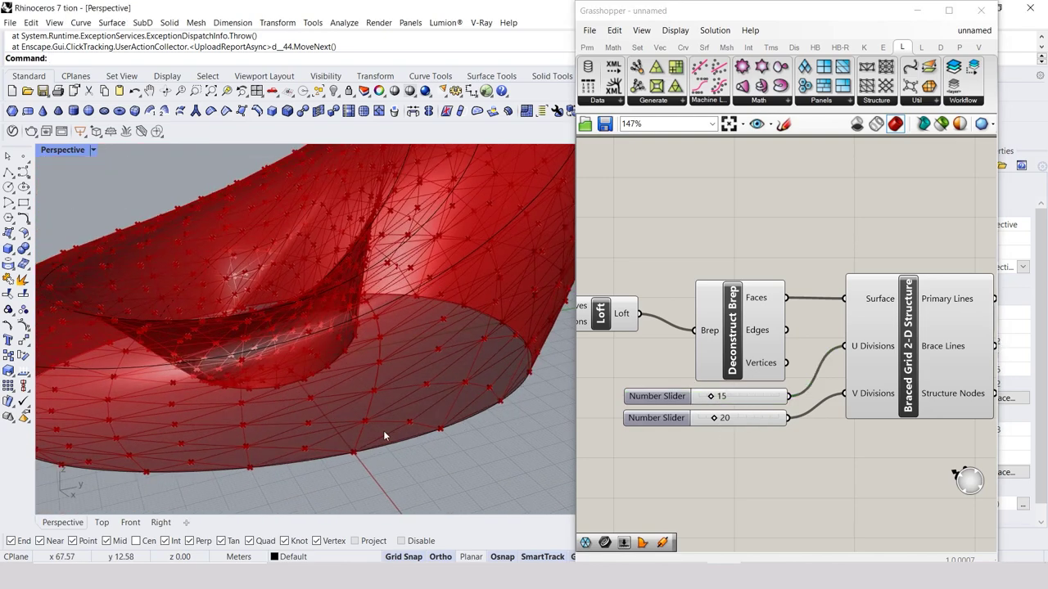
drag(714, 418, 740, 418)
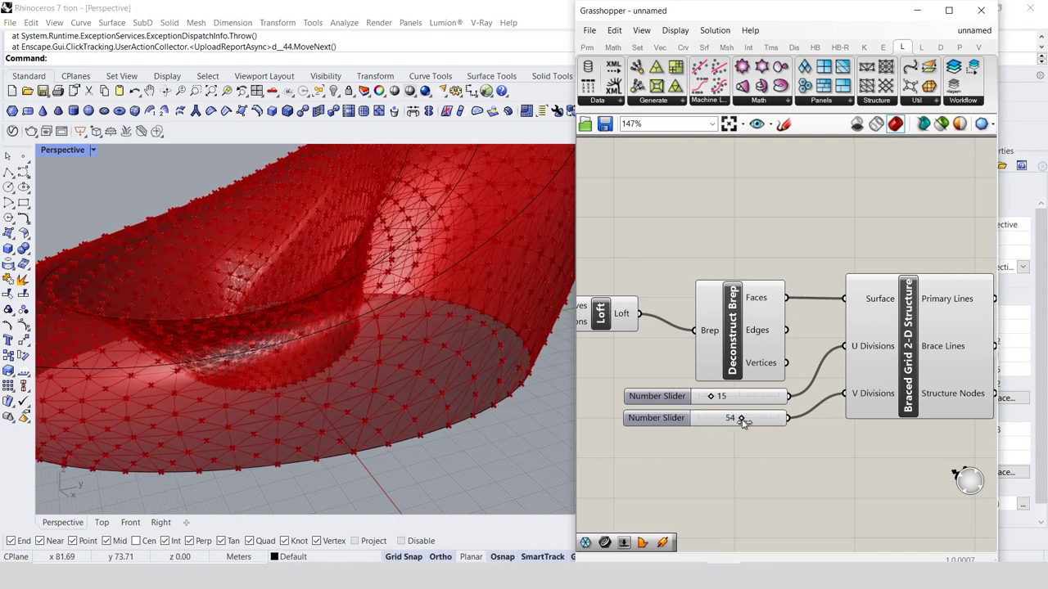
mouse_move(740, 418)
mouse_down()
mouse_move(754, 418)
mouse_move(715, 397)
mouse_up()
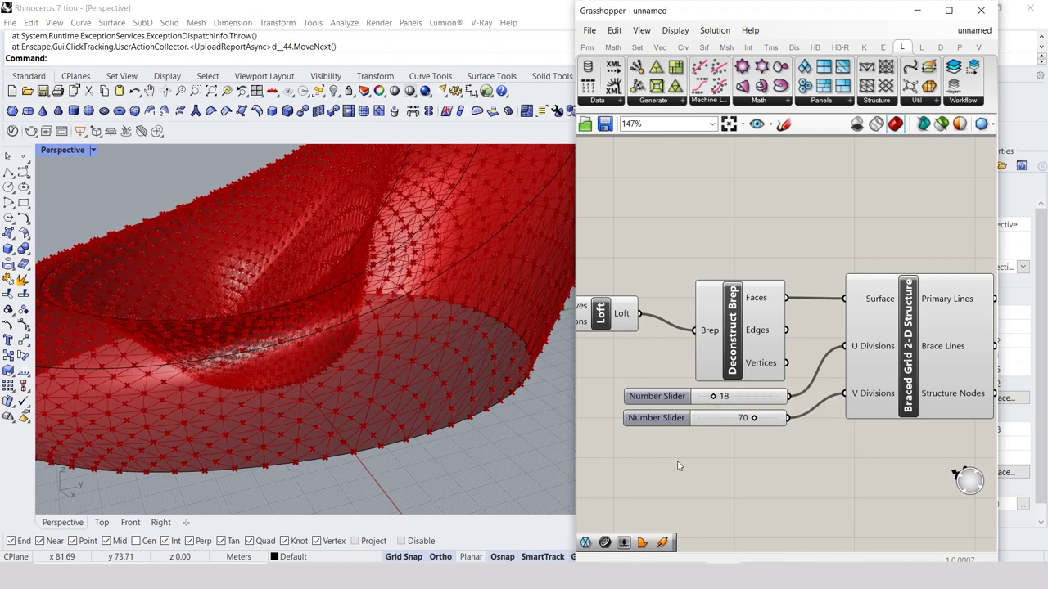
Lower V Divisions from 70 back down to 55 and review the denser lattice
right_drag(456, 396, 474, 366)
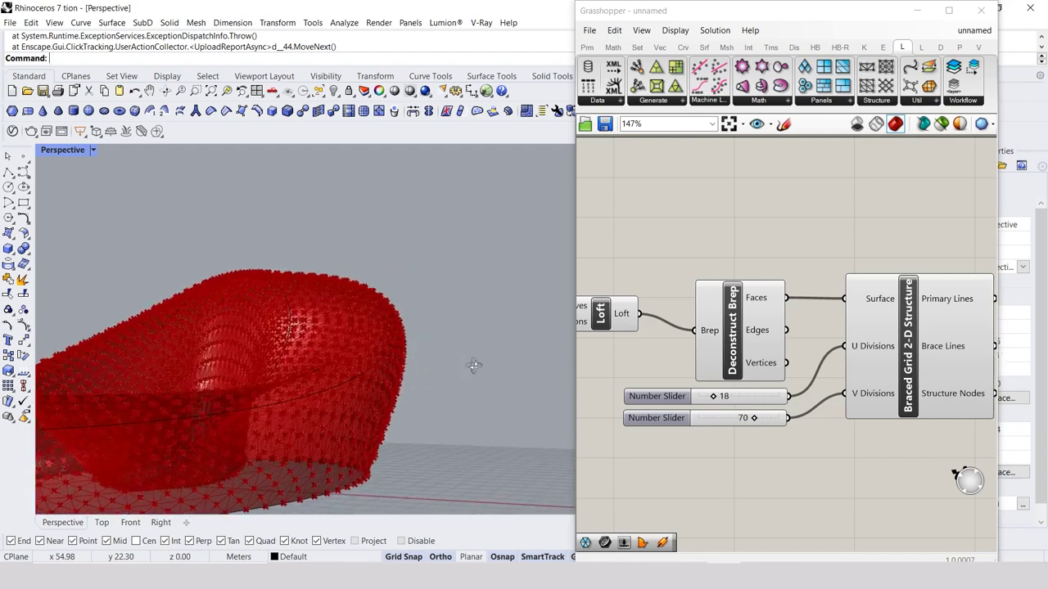
scroll(474, 366, up, 3)
scroll(375, 439, up, 3)
drag(752, 418, 745, 420)
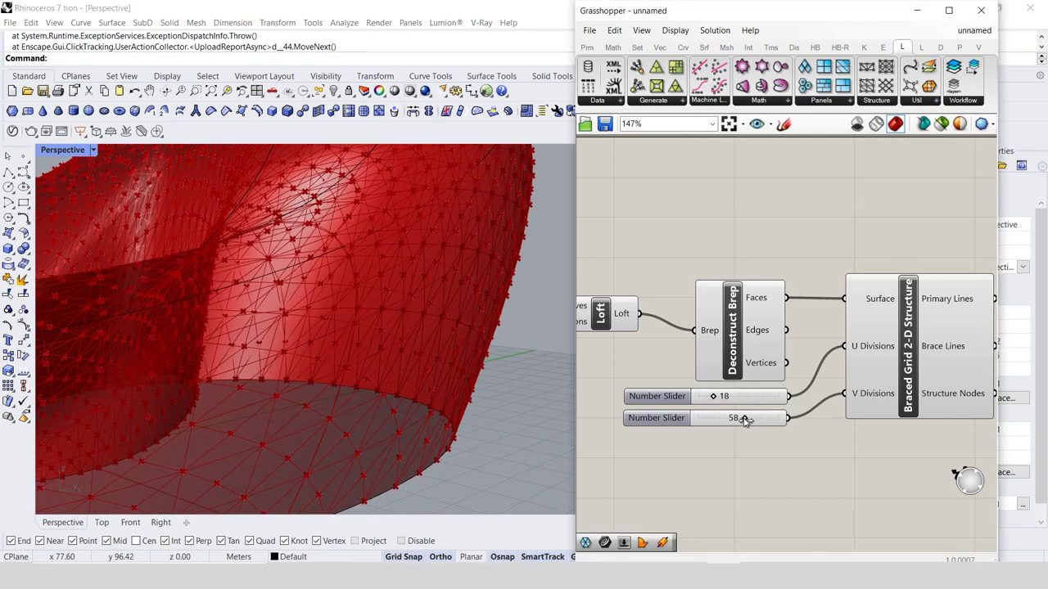
drag(745, 420, 740, 420)
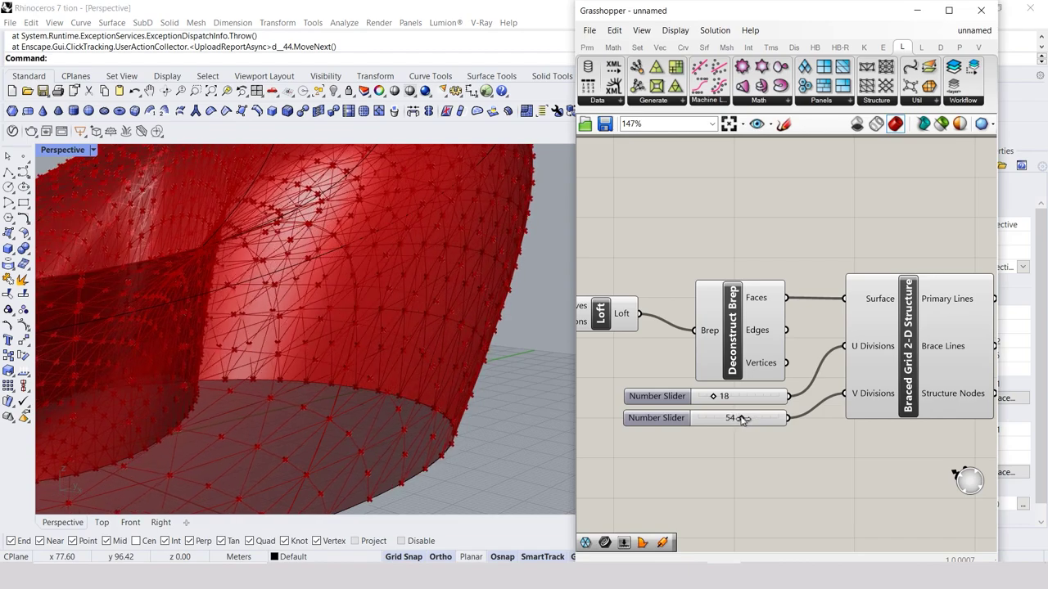
mouse_move(275, 363)
right_down()
mouse_move(293, 432)
mouse_move(357, 419)
mouse_move(330, 366)
mouse_move(393, 319)
mouse_move(454, 306)
mouse_move(440, 332)
mouse_move(353, 339)
right_up()
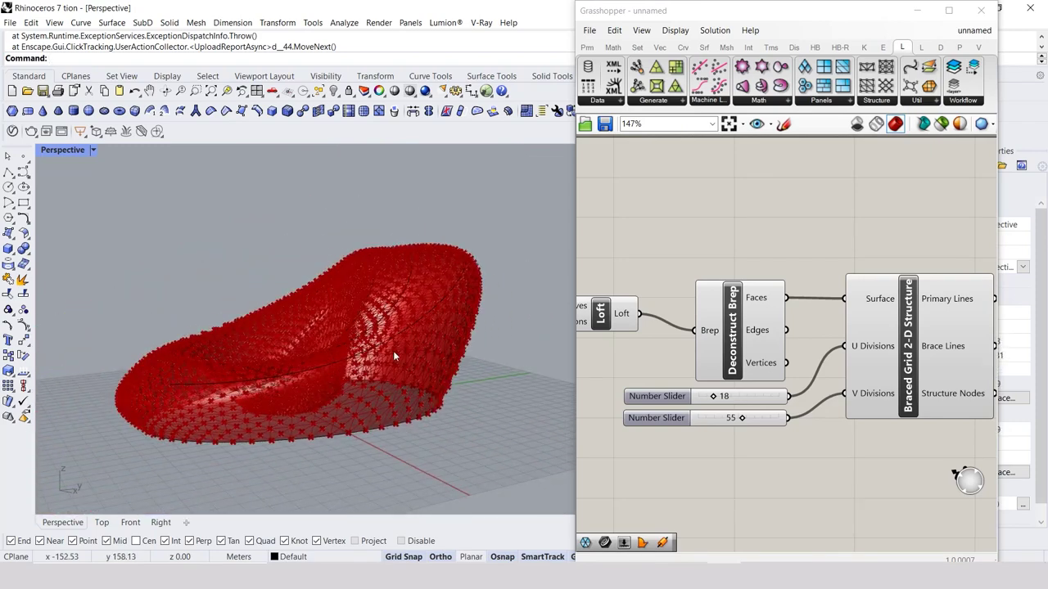
right_drag(867, 421, 832, 417)
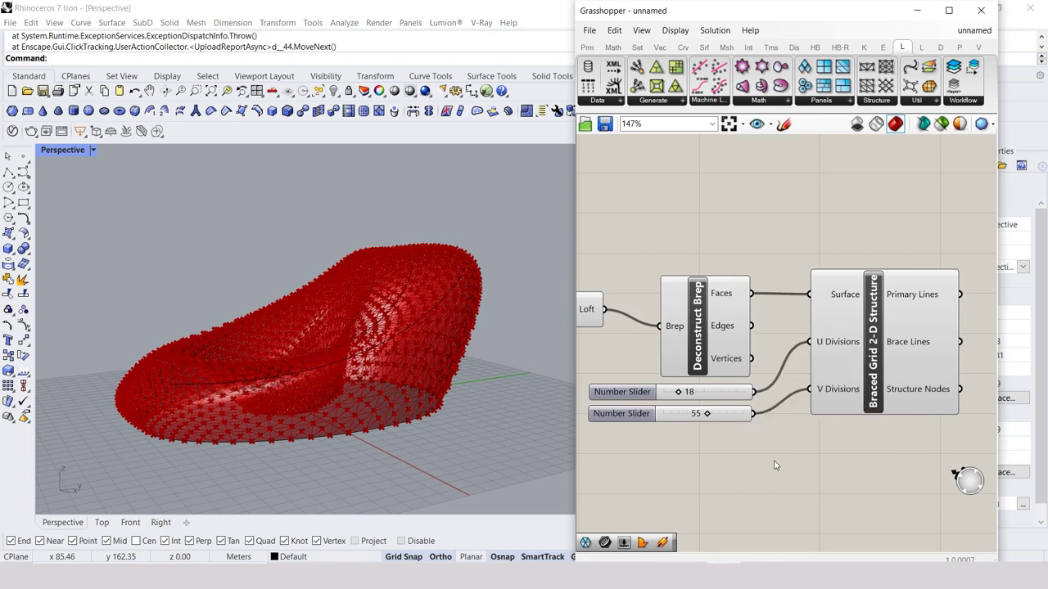
scroll(775, 465, down, 2)
scroll(818, 383, up, 2)
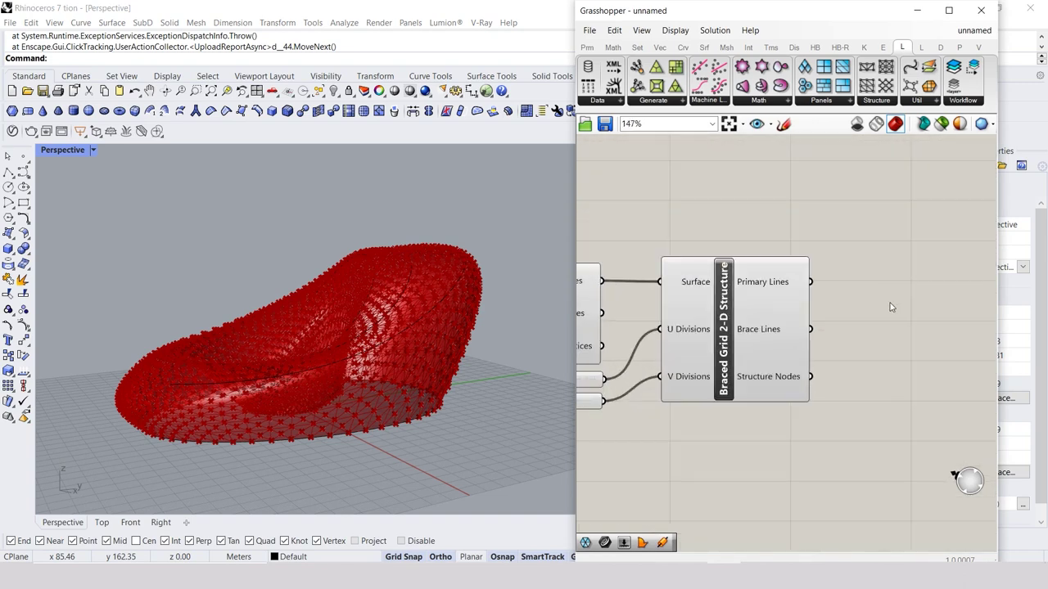
Place a Curve parameter and a Pipe component from the canvas search
double_click(904, 277)
text(cu)
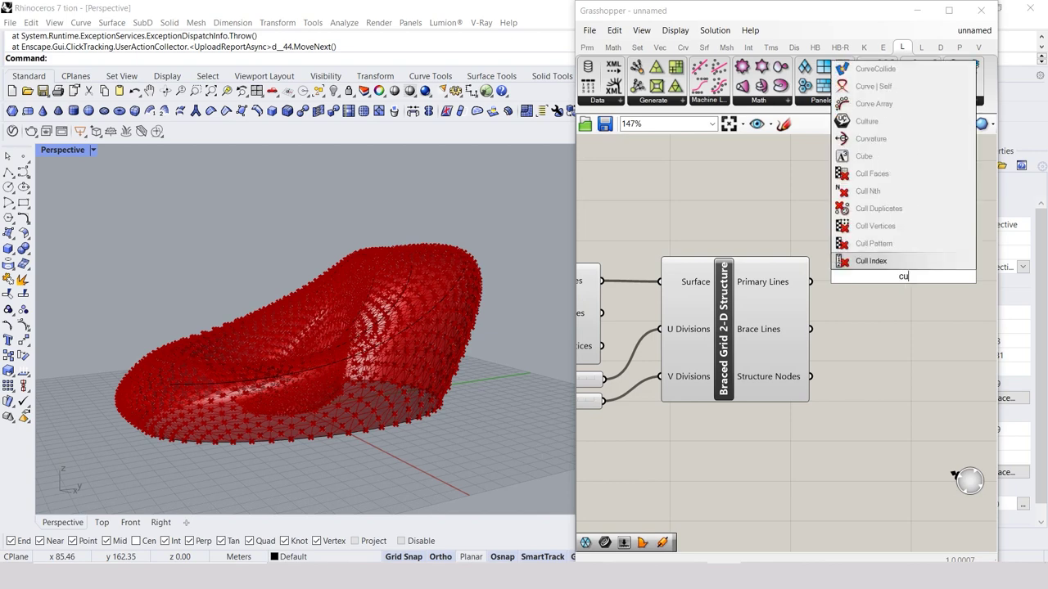
text(rve)
key(Return)
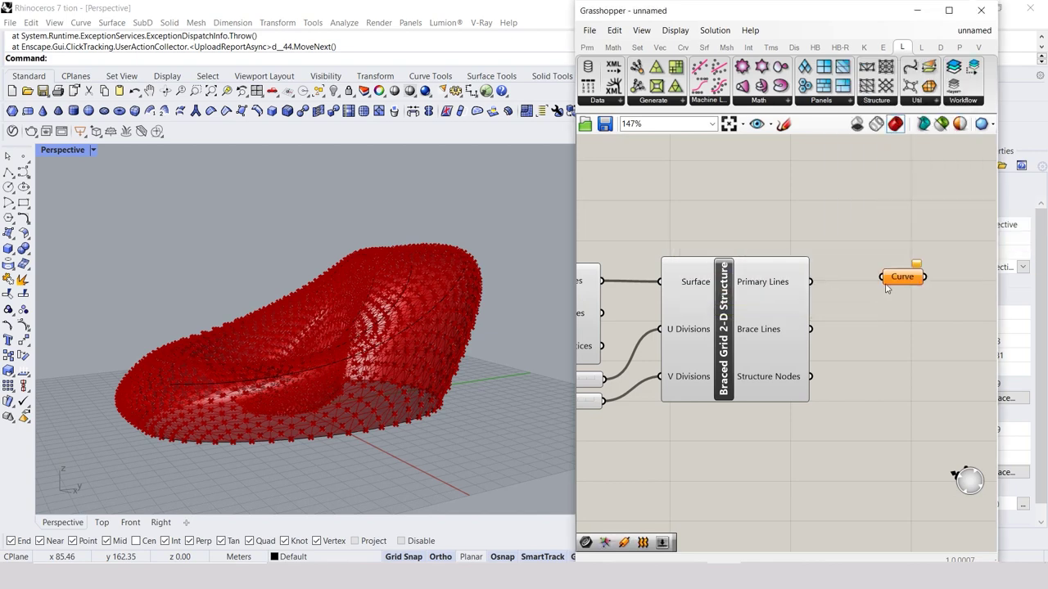
scroll(867, 336, down, 2)
scroll(846, 348, down, 1)
double_click(842, 341)
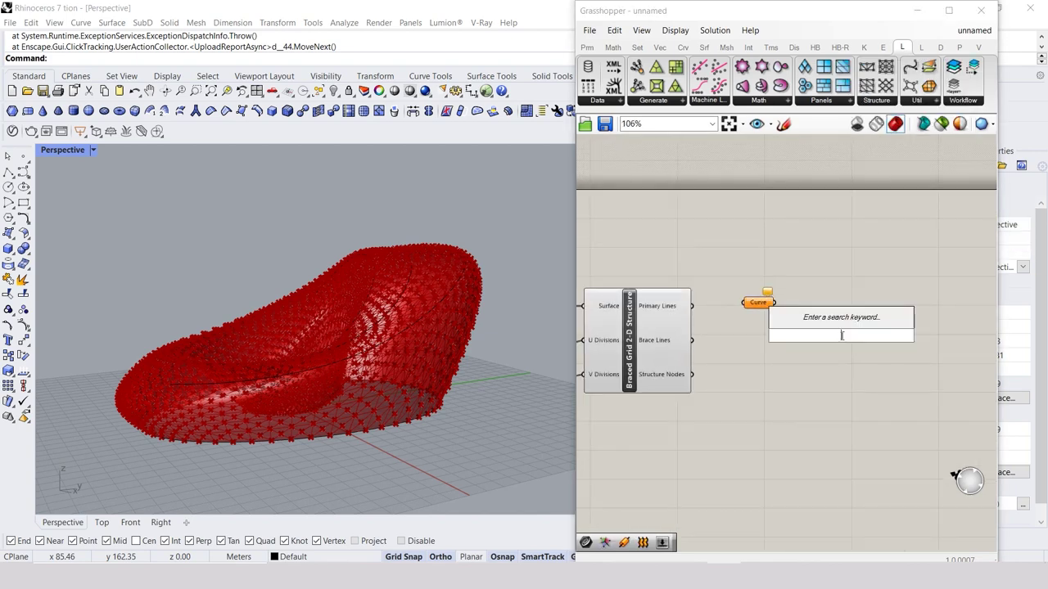
text(pipe)
key(Return)
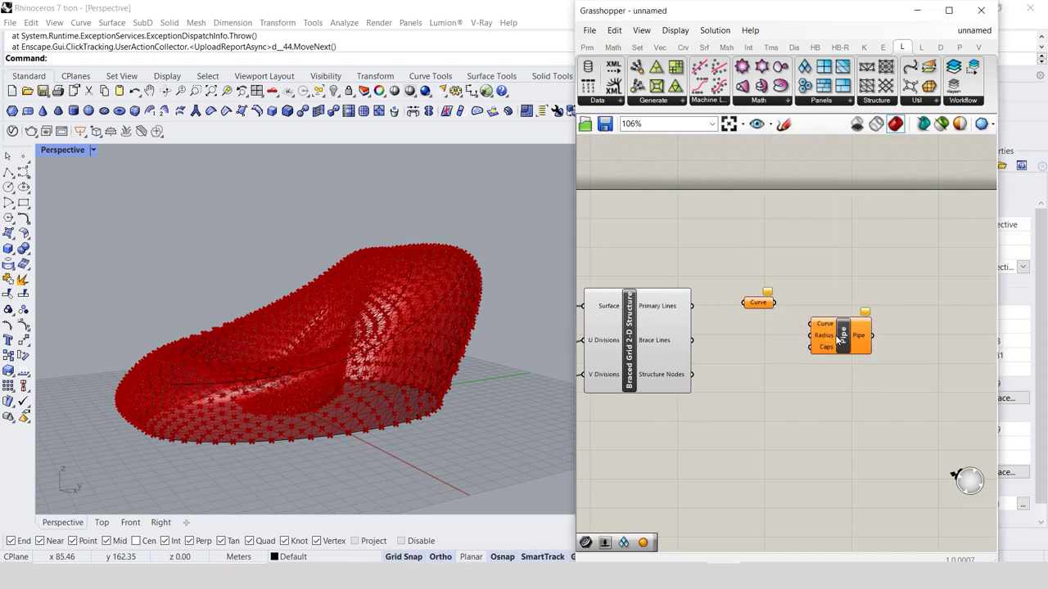
Add a Number Slider, set it to 0, and wire it only into the Pipe's Radius input
double_click(807, 380)
text(10)
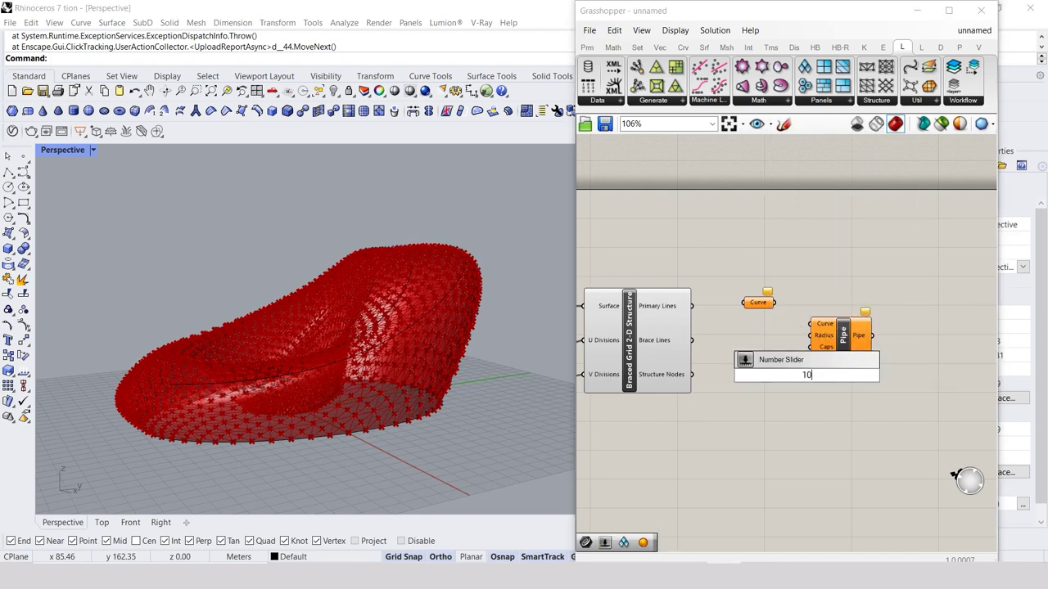
key(Return)
drag(801, 378, 737, 392)
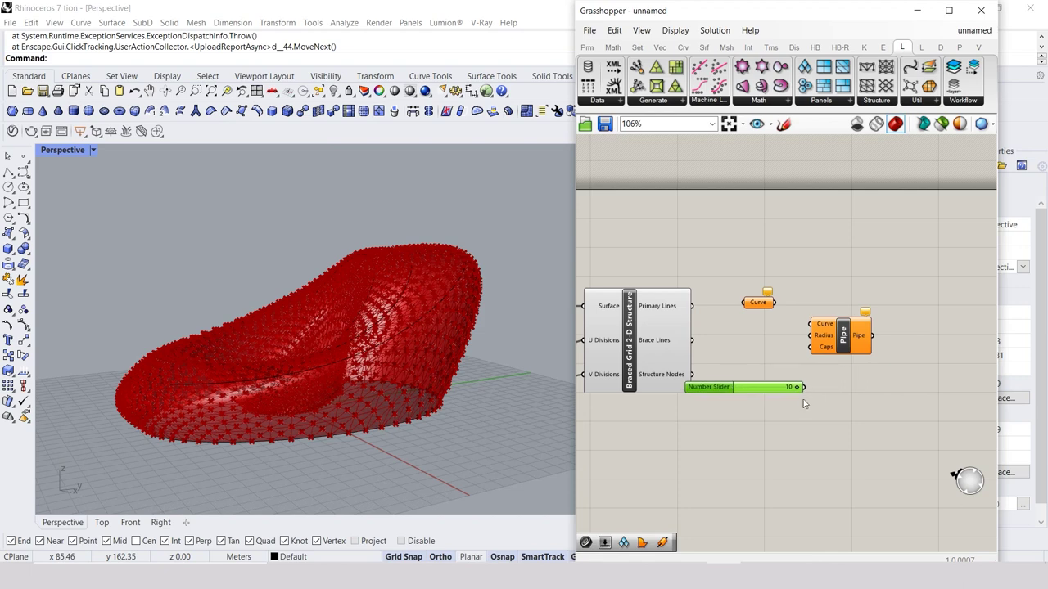
scroll(817, 354, up, 3)
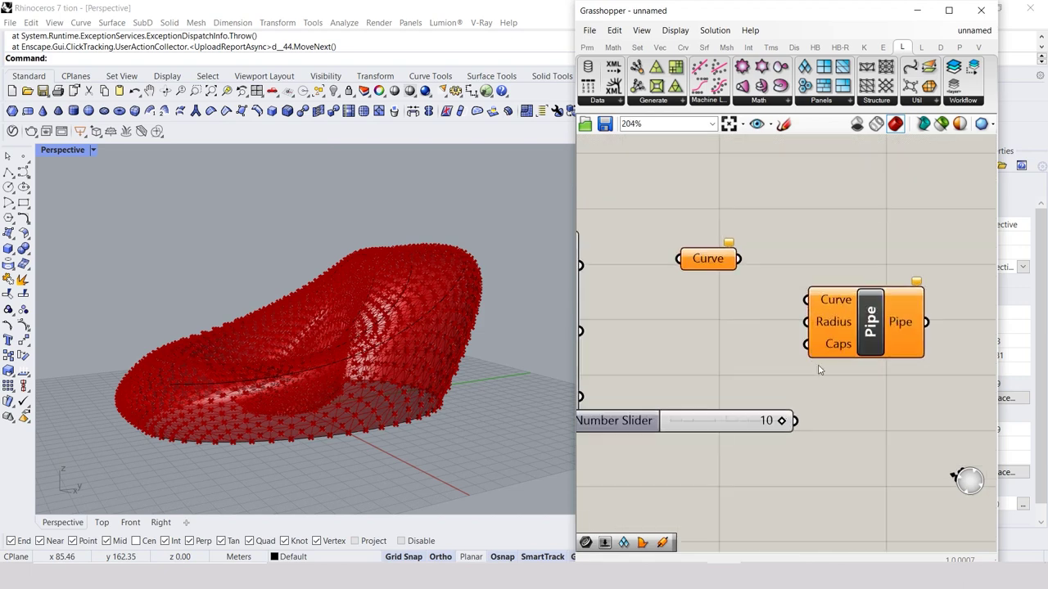
click(772, 425)
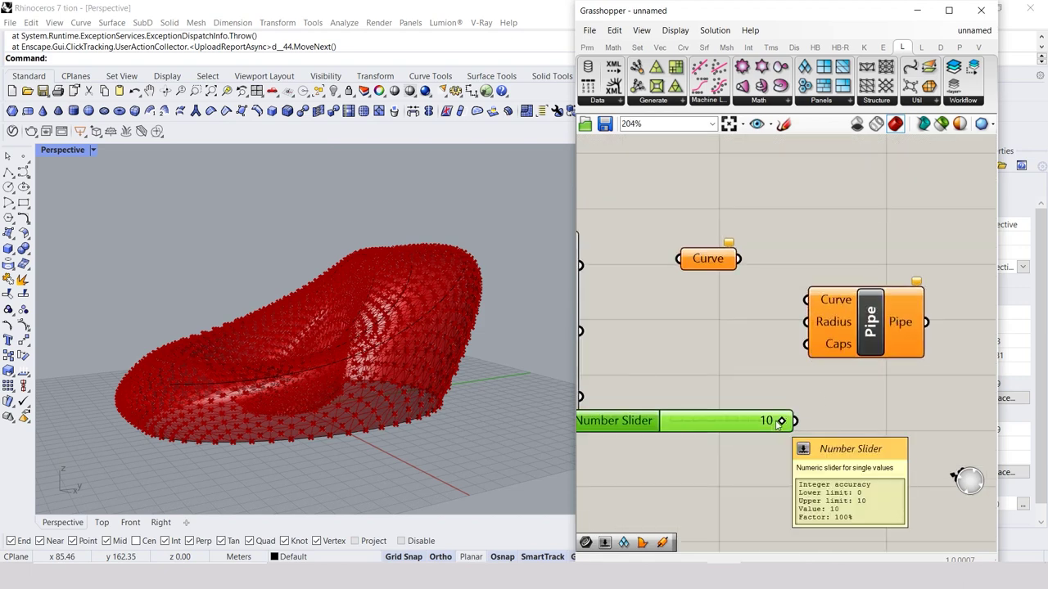
drag(781, 422, 664, 431)
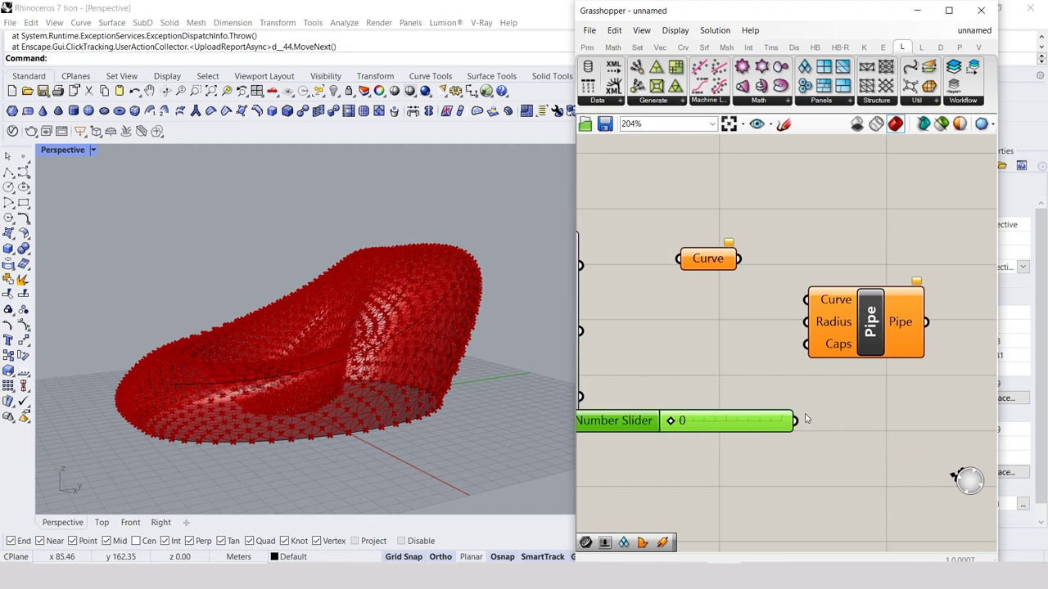
drag(795, 422, 807, 302)
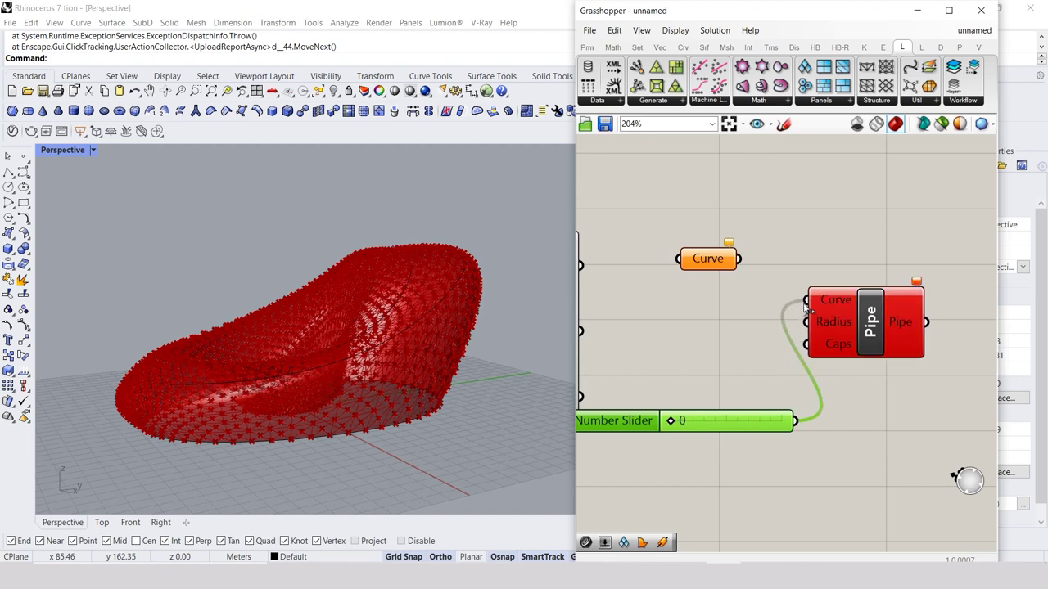
drag(796, 421, 807, 323)
key(ctrl+z)
key(ctrl+z)
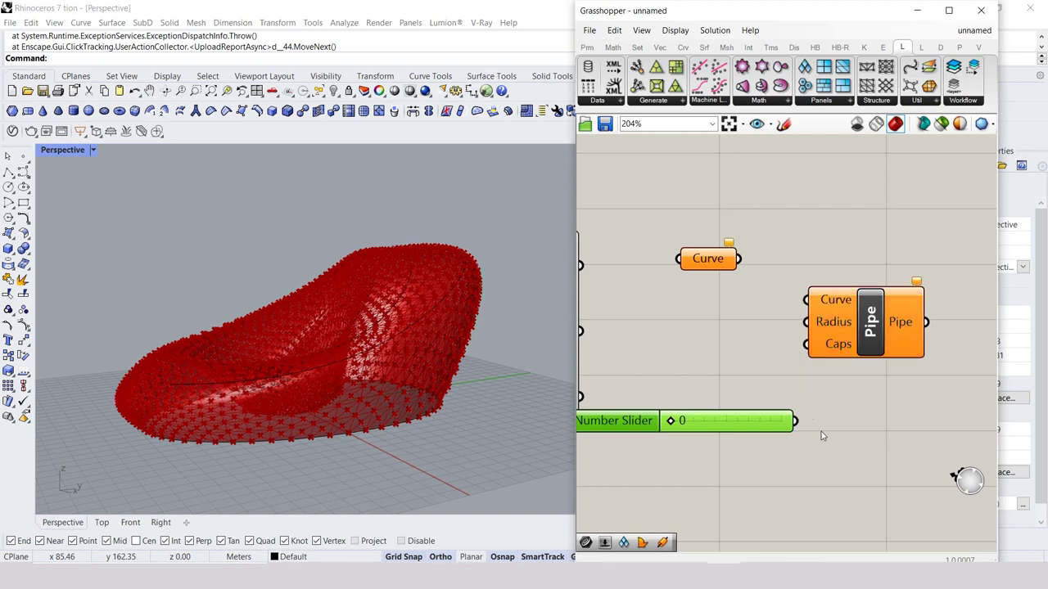
mouse_move(795, 422)
mouse_down()
mouse_move(810, 323)
mouse_move(738, 259)
mouse_move(660, 273)
mouse_up()
scroll(735, 281, down, 2)
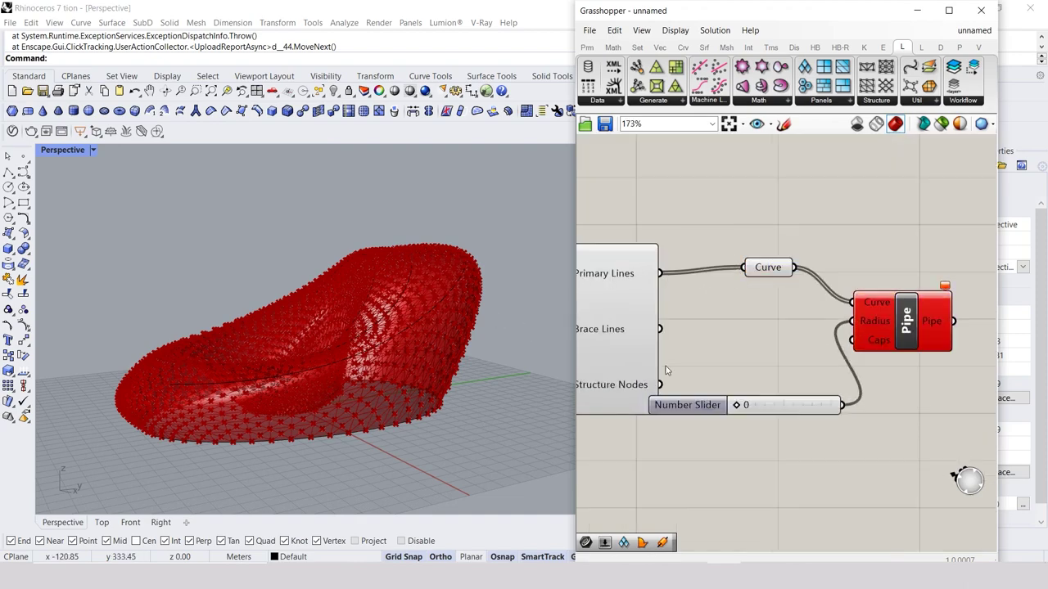
Raise the pipe radius slider from 0 to 1 and orbit to view the tubes on the shell
scroll(439, 375, up, 3)
scroll(355, 382, up, 3)
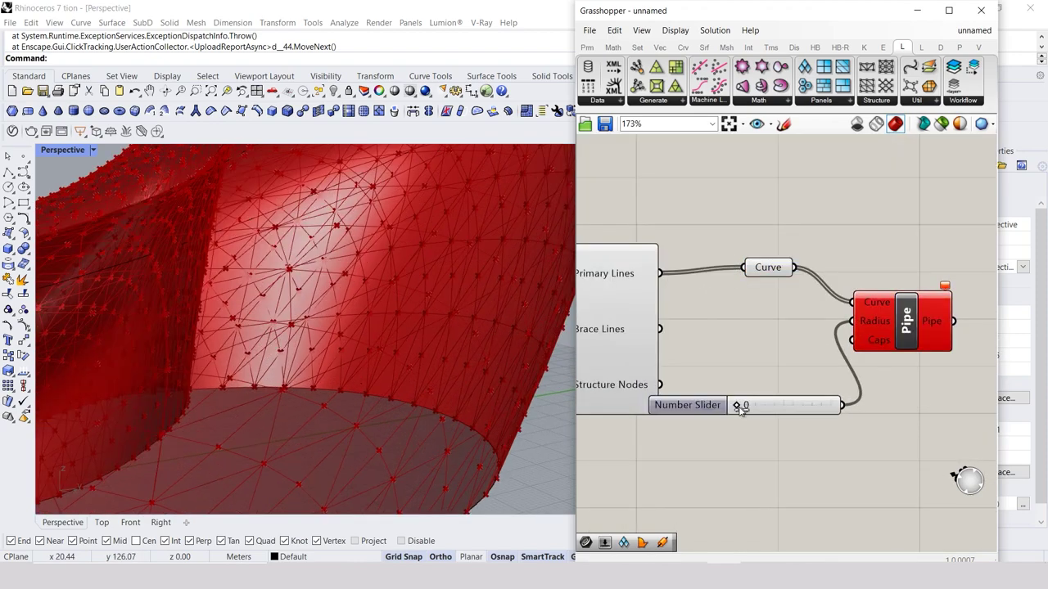
mouse_move(741, 407)
mouse_down()
mouse_move(754, 407)
mouse_move(745, 406)
mouse_up()
scroll(606, 413, down, 1)
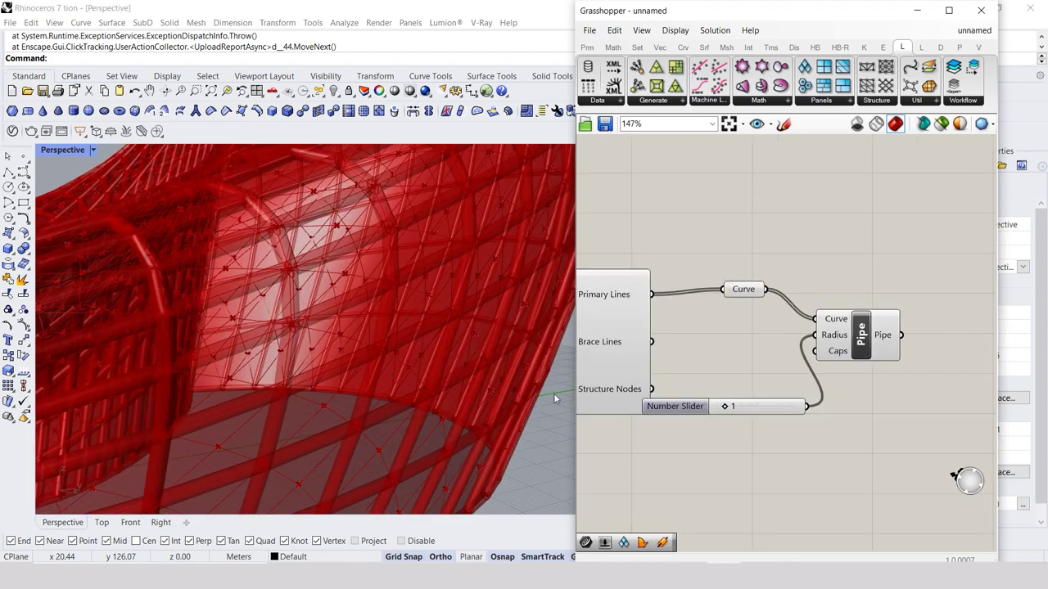
scroll(430, 383, down, 3)
scroll(466, 396, down, 3)
right_drag(467, 395, 497, 374)
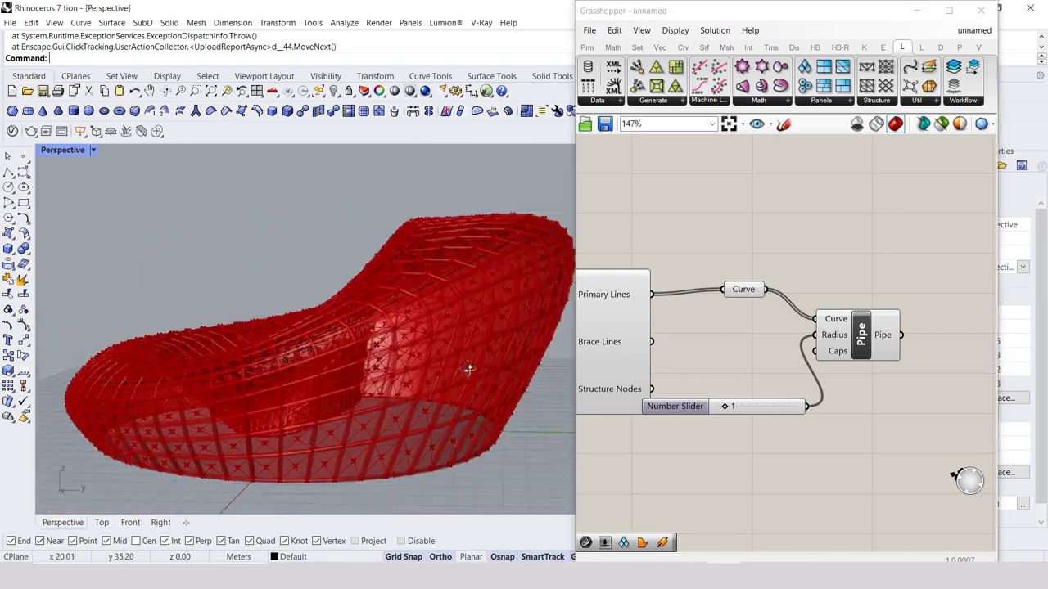
scroll(497, 374, up, 3)
scroll(475, 387, up, 2)
scroll(448, 380, up, 2)
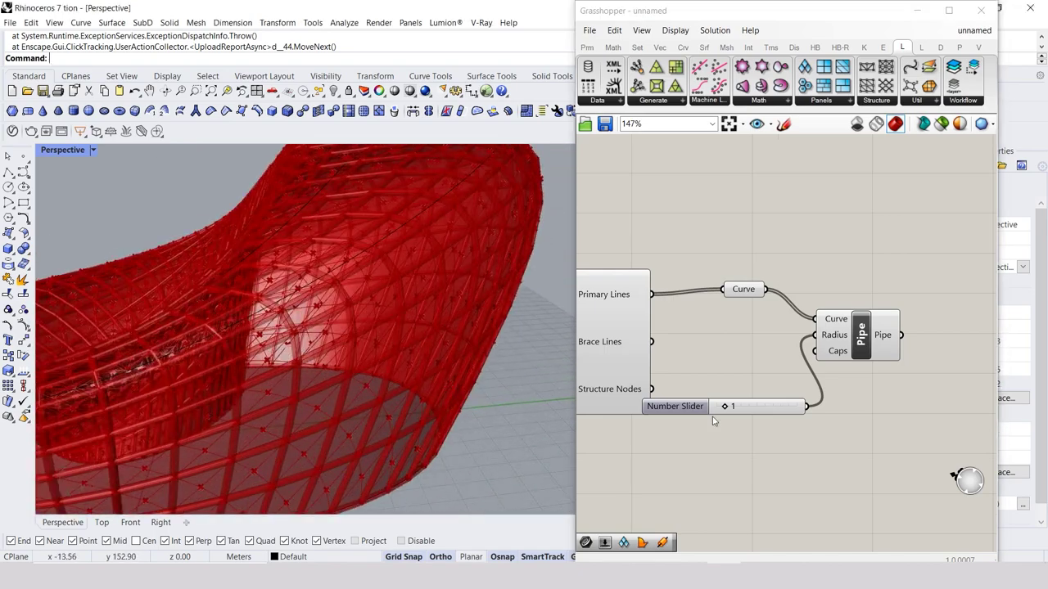
scroll(735, 387, down, 2)
scroll(734, 387, down, 2)
Move the radius slider up beside the Pipe component's inputs
click(819, 347)
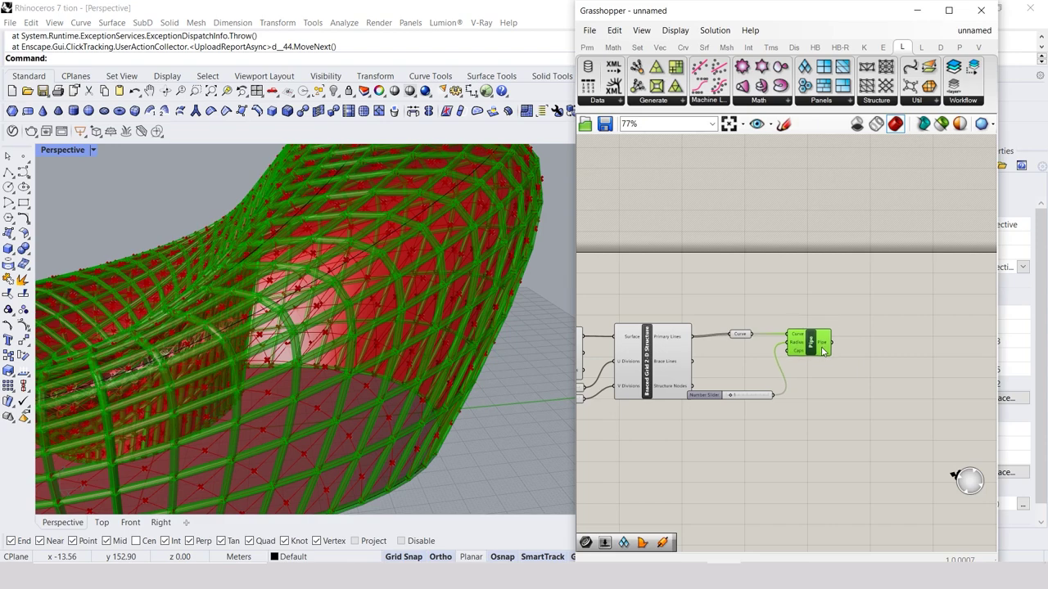
mouse_move(711, 398)
mouse_down()
mouse_move(719, 348)
mouse_move(682, 324)
mouse_move(681, 337)
mouse_up()
scroll(752, 336, up, 3)
Duplicate the Curve, slider and Pipe components as a second set below the original
click(707, 397)
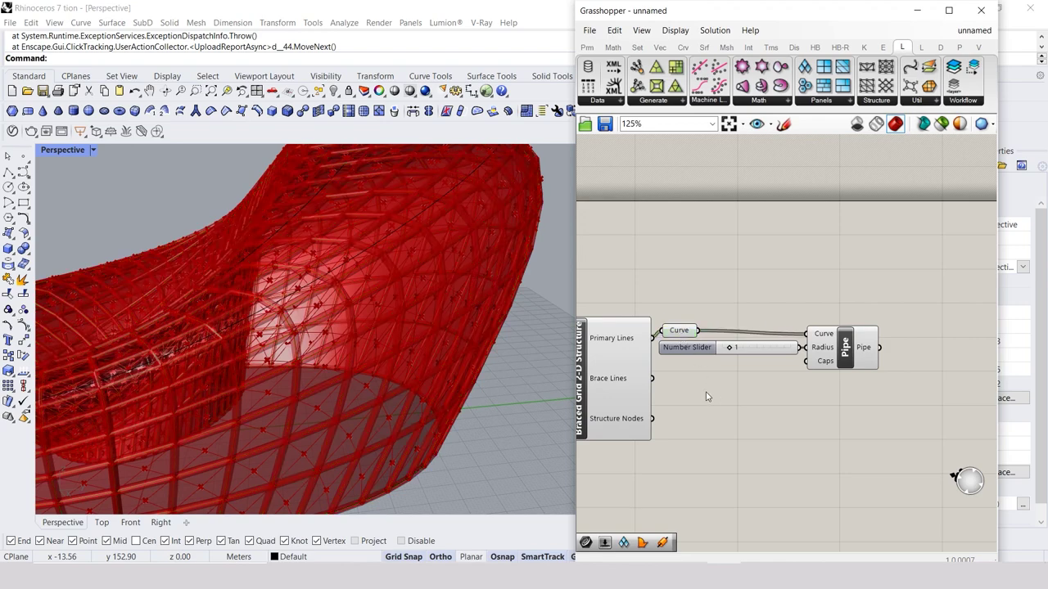
drag(898, 292, 679, 388)
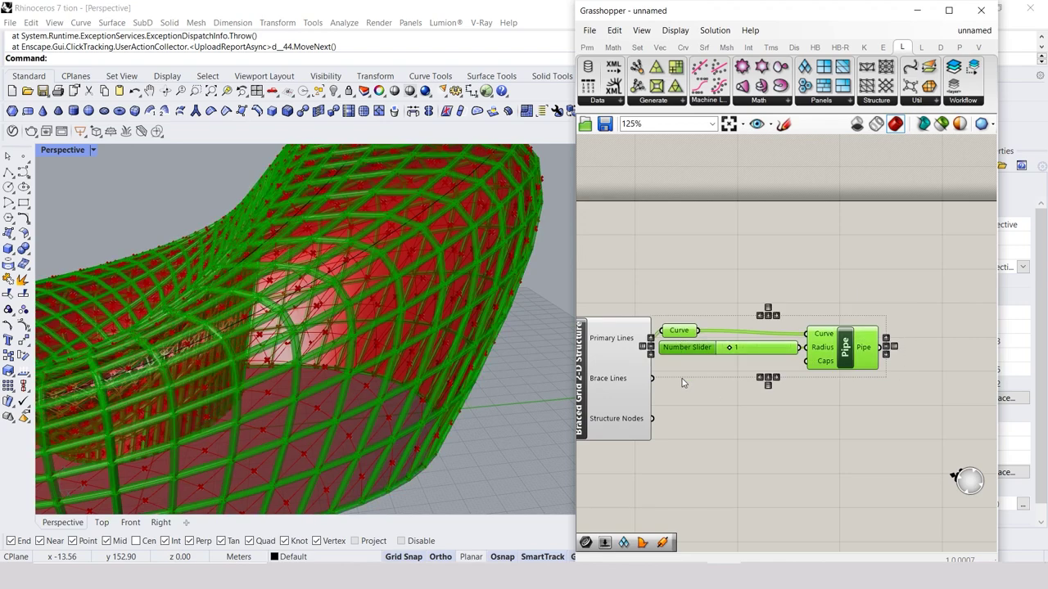
alt+drag(868, 356, 950, 415)
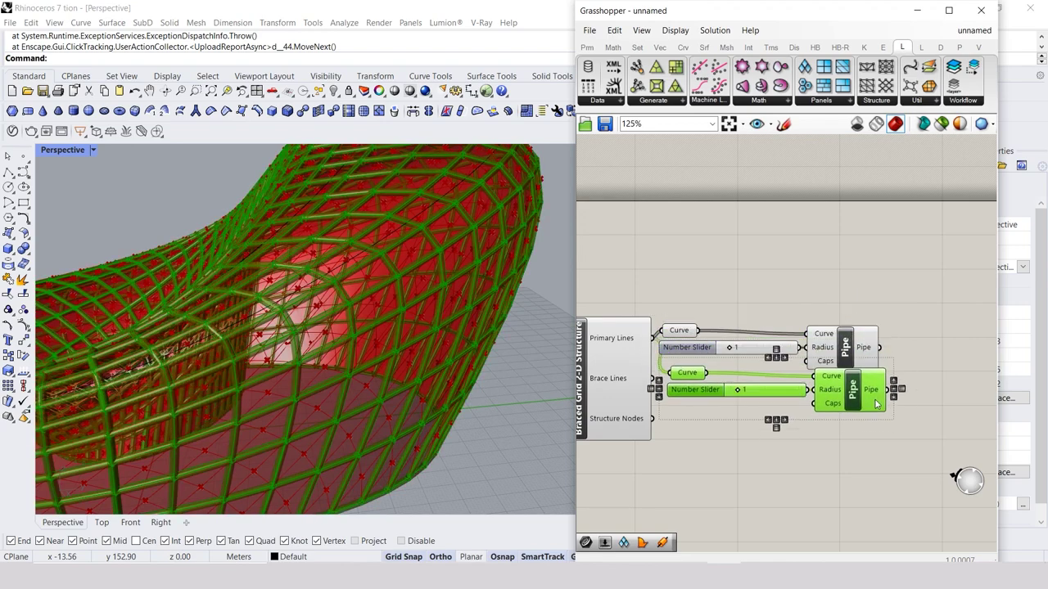
click(803, 453)
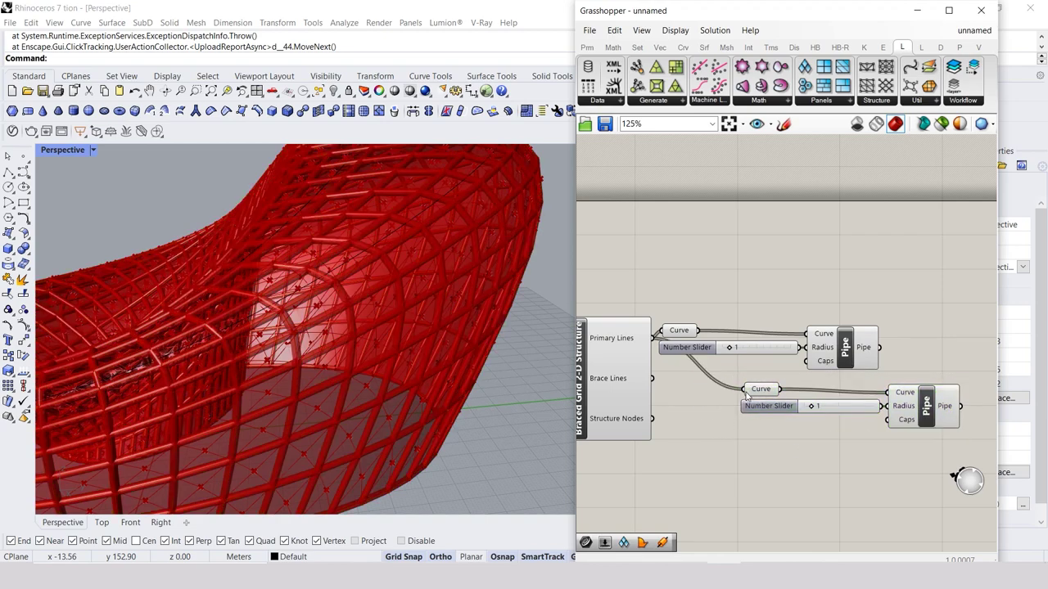
Set the copied radius slider to decimal rounding with a maximum of 2
right_click(834, 409)
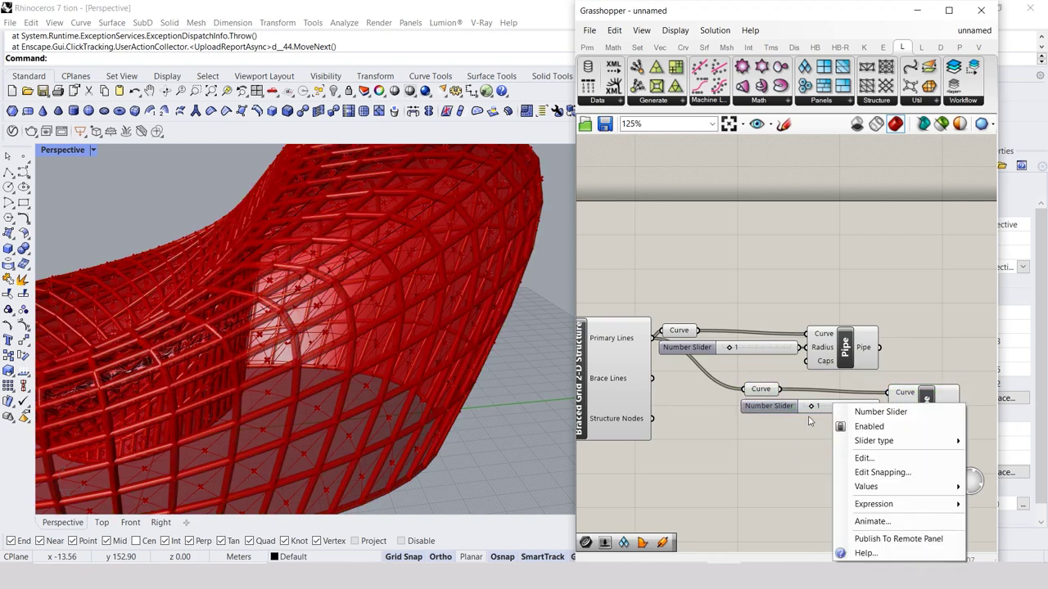
click(863, 460)
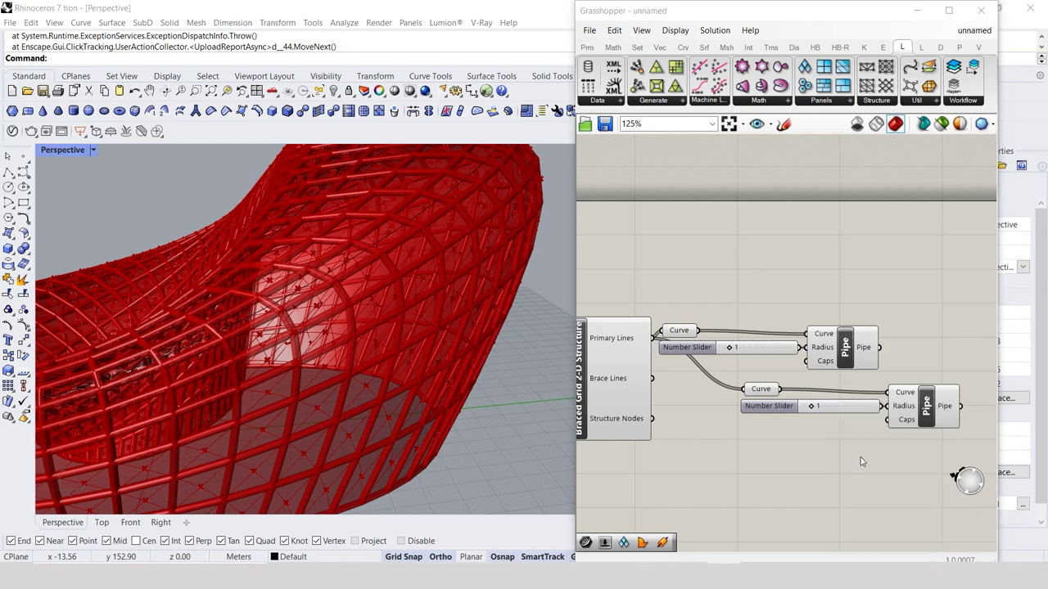
click(847, 380)
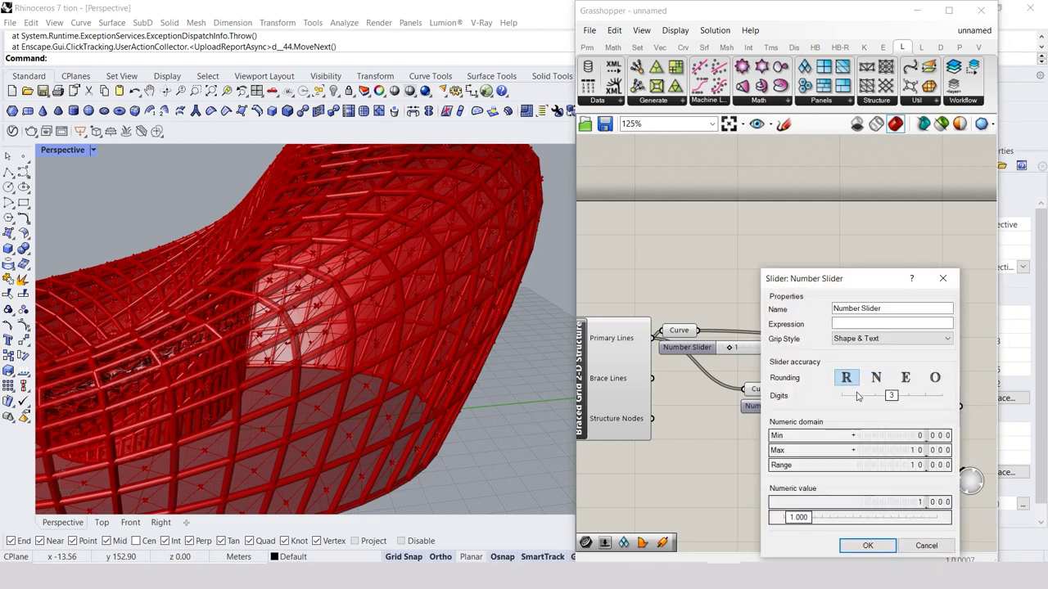
double_click(918, 452)
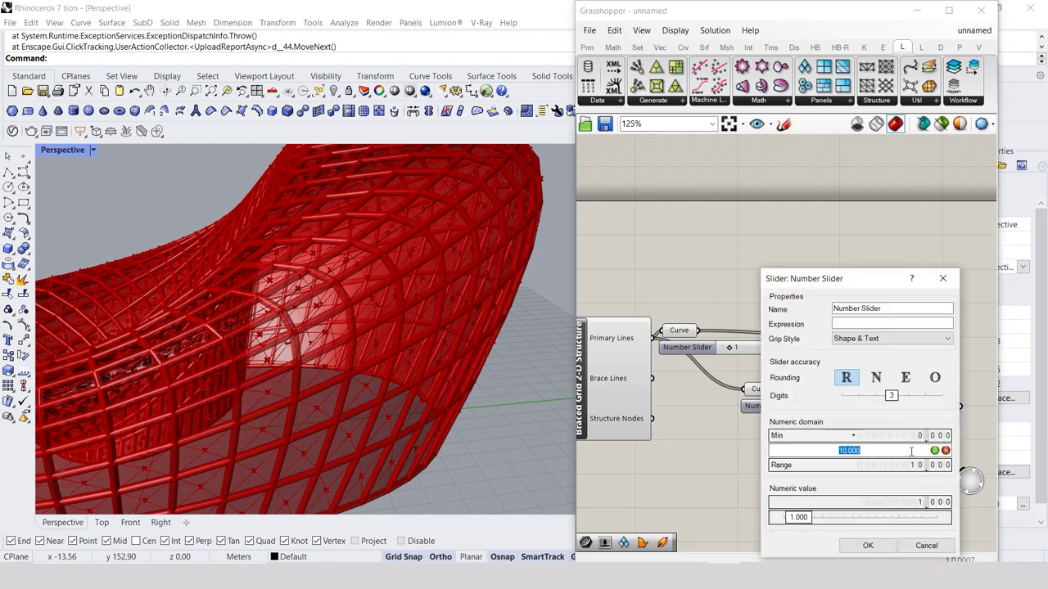
text(1)
click(934, 450)
double_click(922, 452)
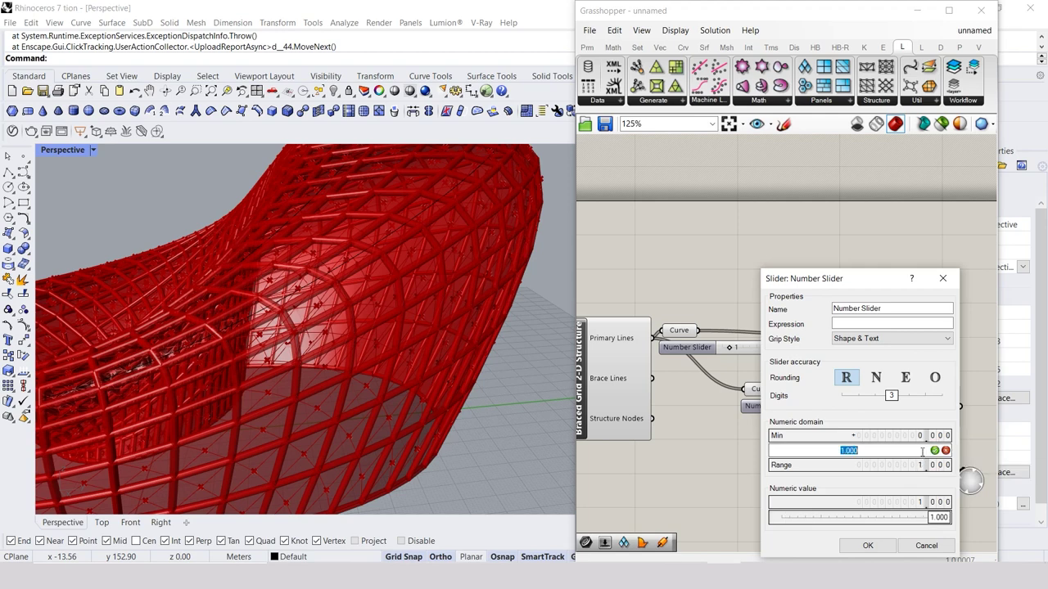
text(2)
click(936, 452)
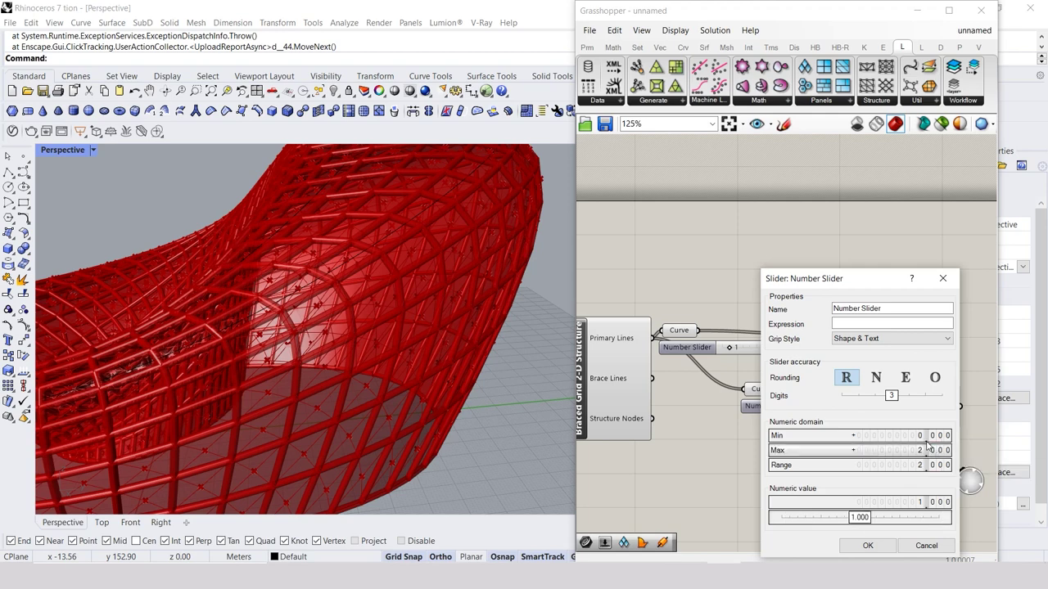
click(871, 546)
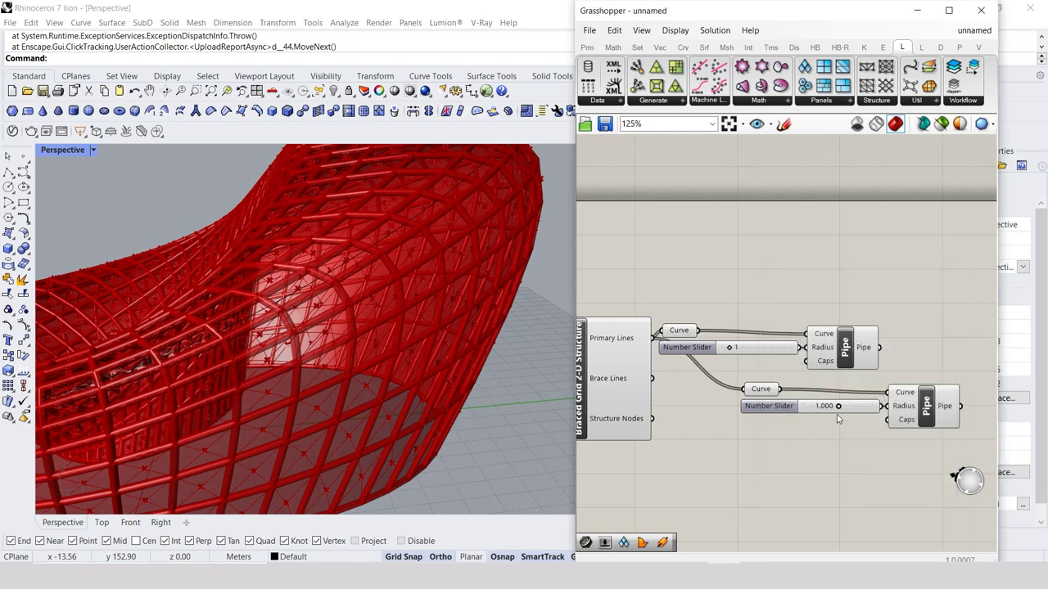
scroll(838, 419, up, 4)
Wire Brace Lines into the second Curve and set its pipe radius to 0.5
mouse_move(821, 404)
mouse_down()
mouse_move(813, 412)
mouse_move(829, 411)
mouse_up()
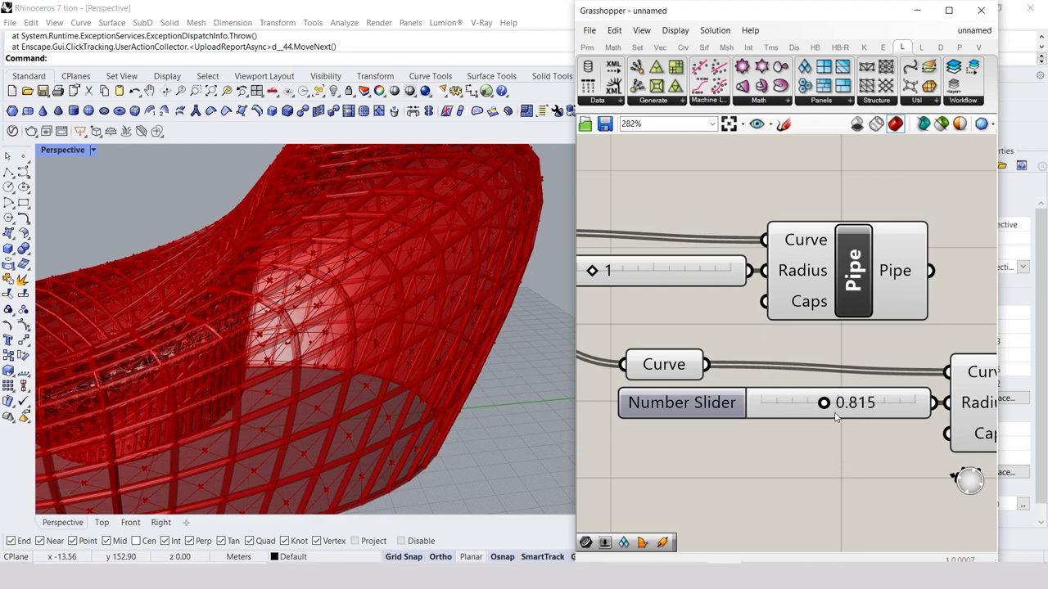
scroll(836, 417, down, 3)
scroll(819, 384, up, 1)
shift+drag(744, 374, 601, 366)
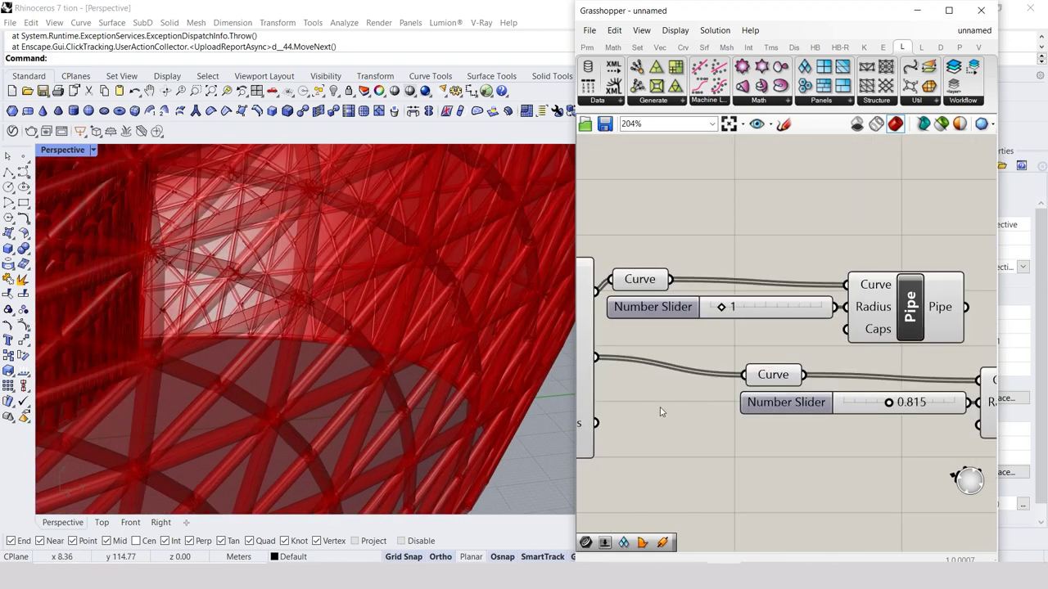
drag(888, 404, 866, 404)
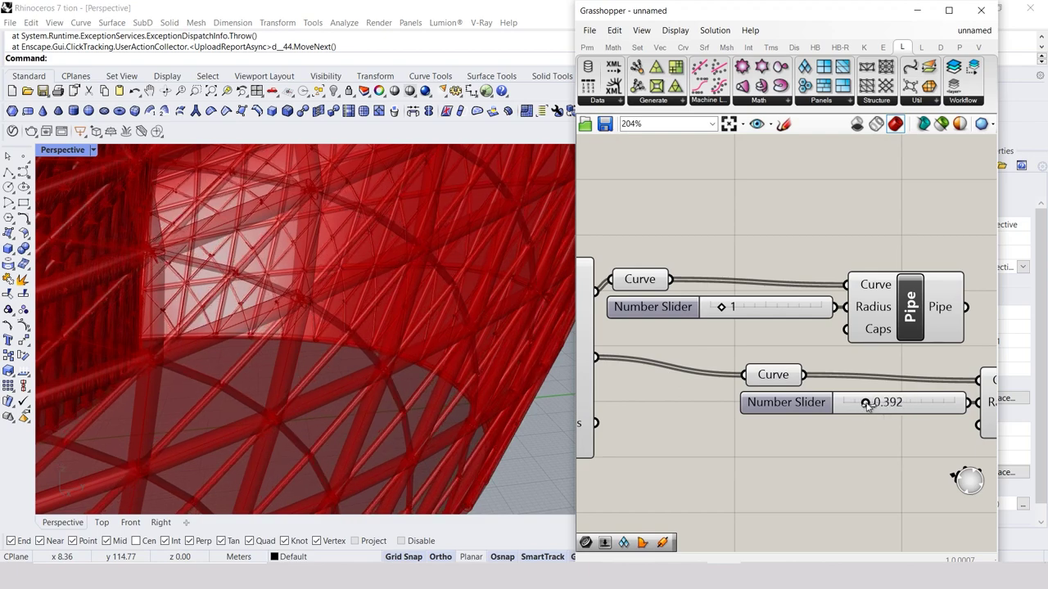
double_click(890, 405)
text(0.5)
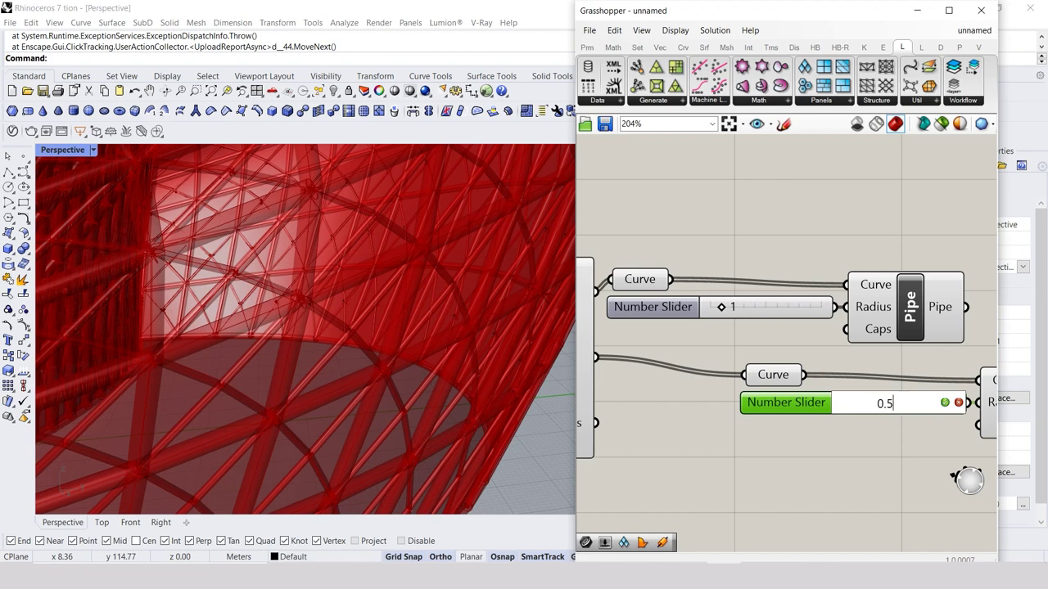
key(Return)
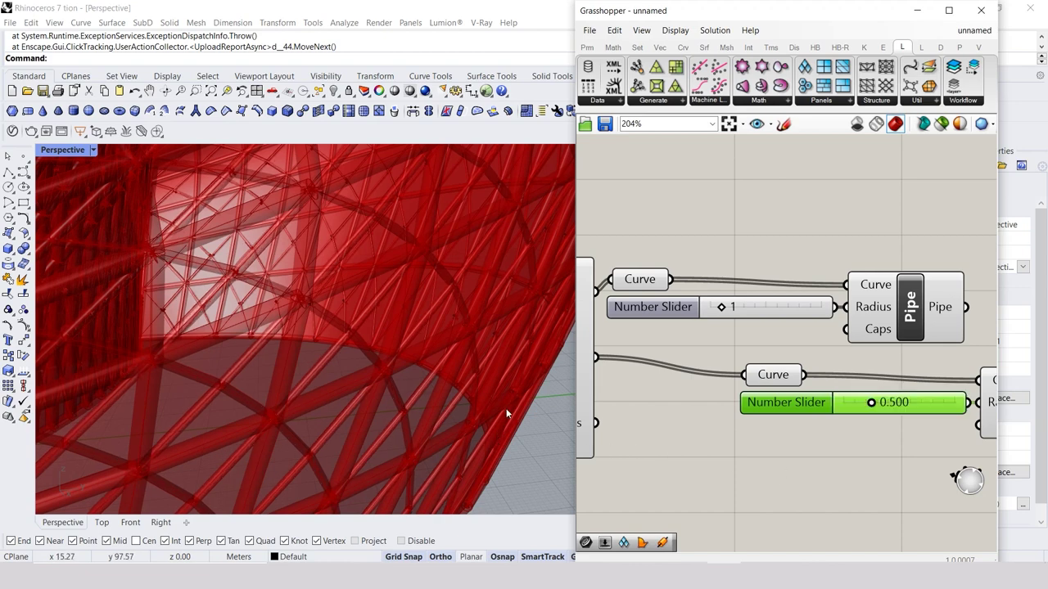
Orbit the viewport to inspect the thinner brace pipes across the chair
scroll(444, 393, down, 5)
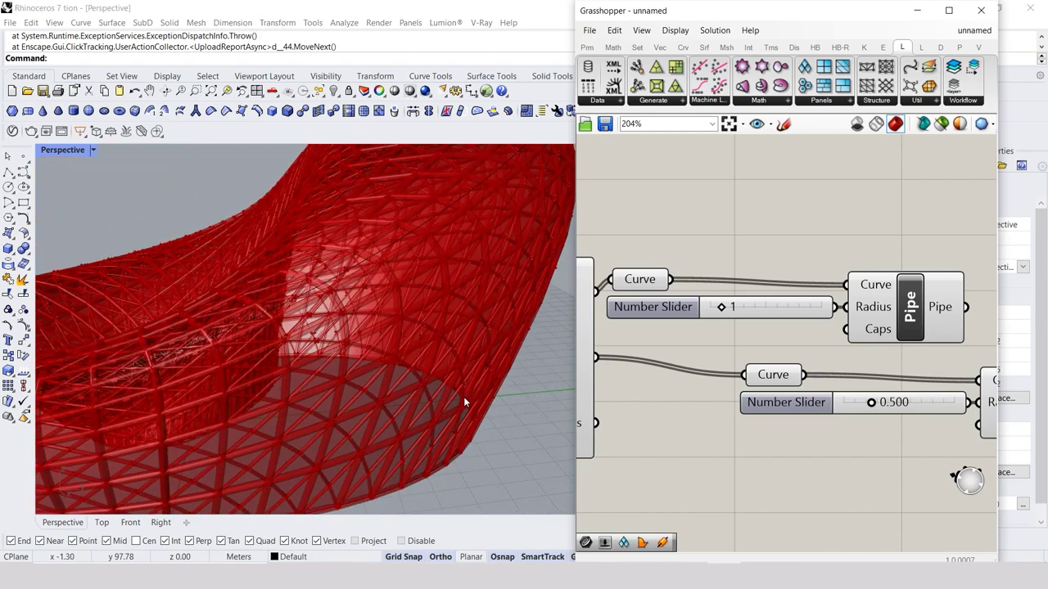
mouse_move(445, 406)
right_down()
mouse_move(385, 390)
mouse_move(432, 424)
right_up()
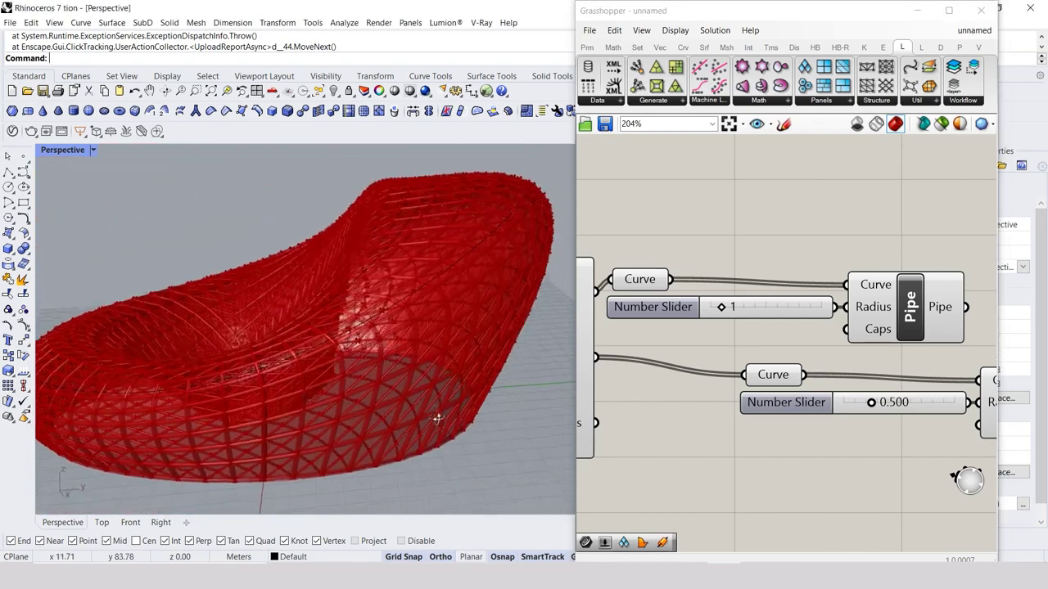
scroll(425, 442, up, 5)
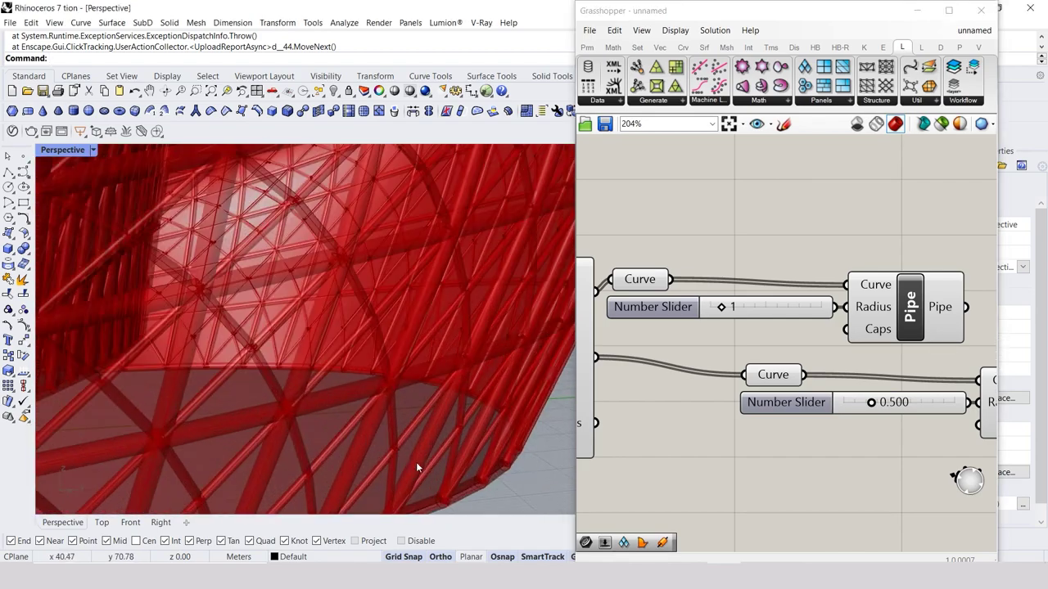
mouse_move(416, 462)
right_down()
mouse_move(315, 461)
mouse_move(560, 363)
mouse_move(566, 377)
right_up()
scroll(449, 328, down, 5)
right_drag(448, 328, 475, 403)
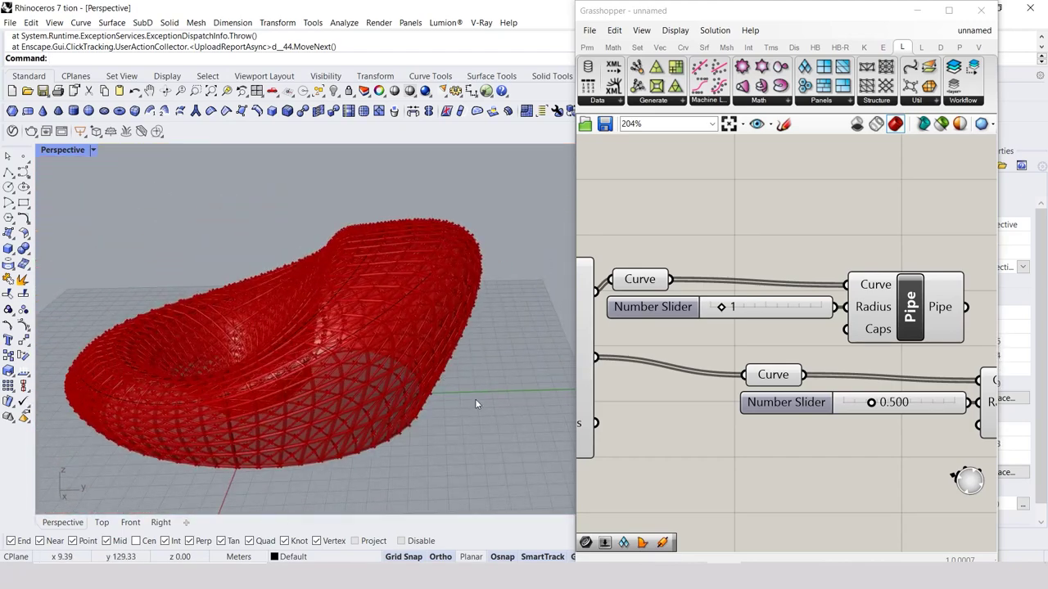
scroll(814, 427, down, 4)
scroll(311, 385, up, 2)
Bake the Loft component's surface into Rhino, keeping Layer 01 in Attributes
scroll(360, 391, up, 3)
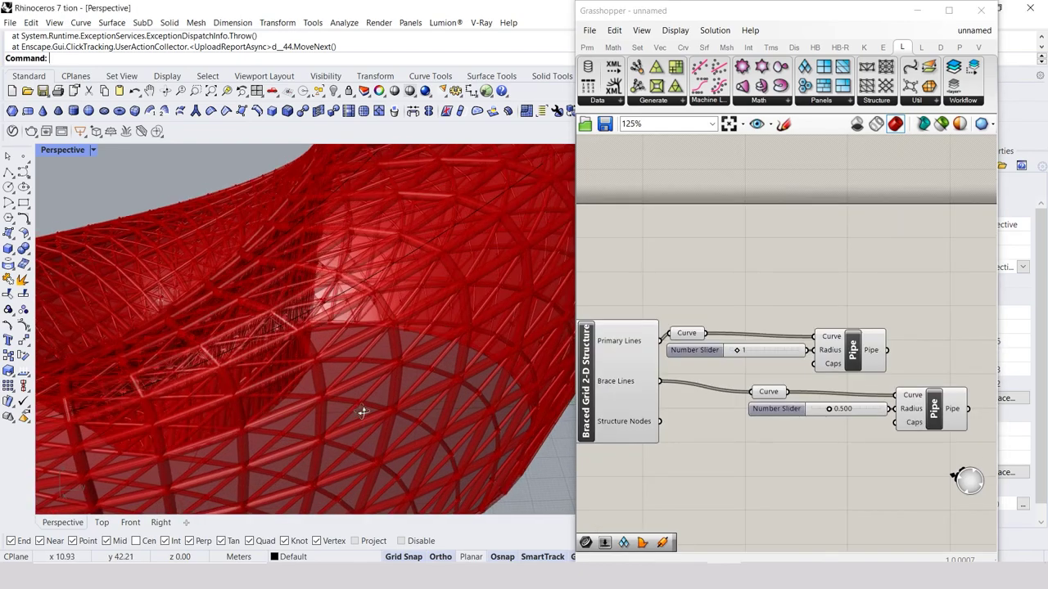
scroll(368, 394, up, 2)
scroll(367, 393, up, 2)
scroll(373, 398, up, 3)
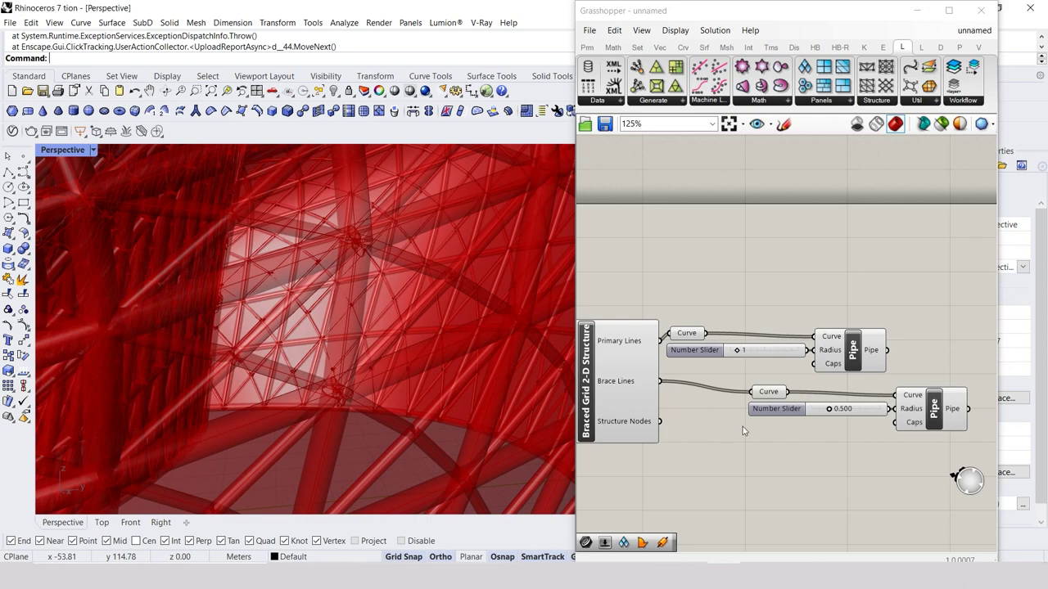
scroll(742, 426, down, 4)
scroll(611, 405, up, 2)
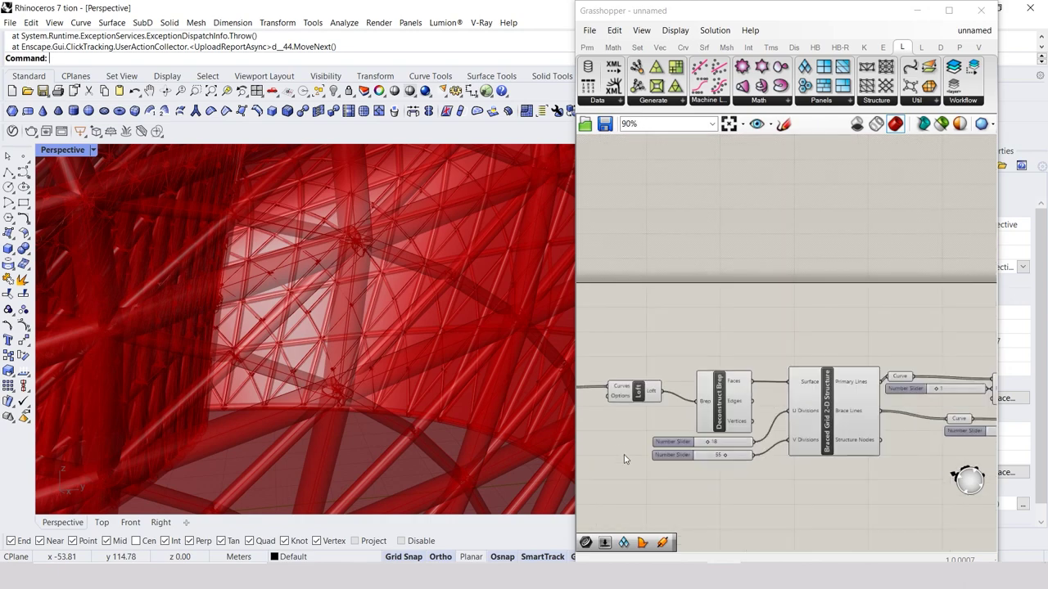
scroll(690, 383, up, 3)
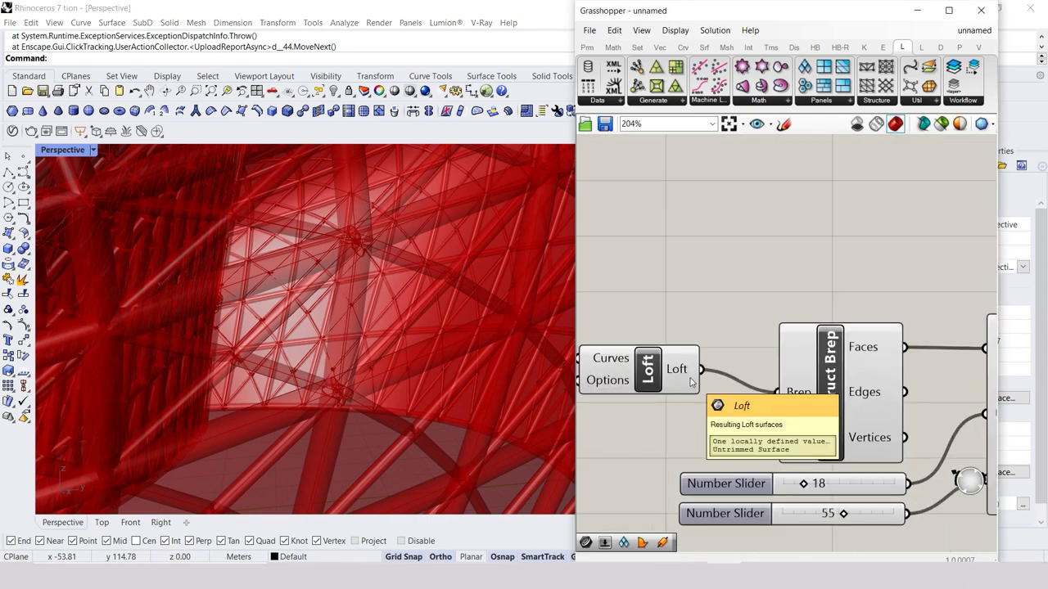
click(680, 378)
right_click(680, 378)
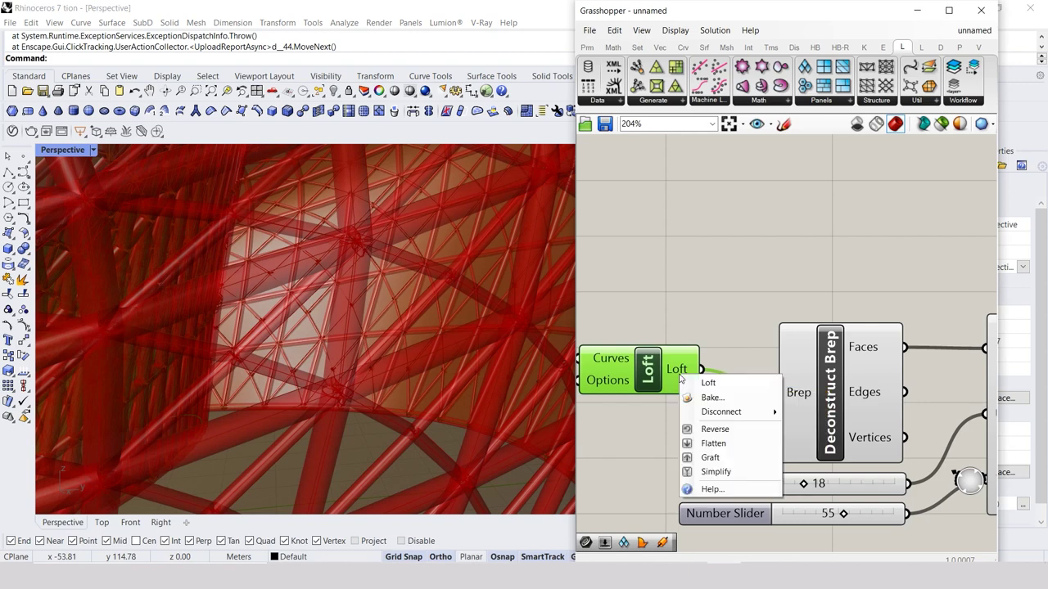
click(706, 400)
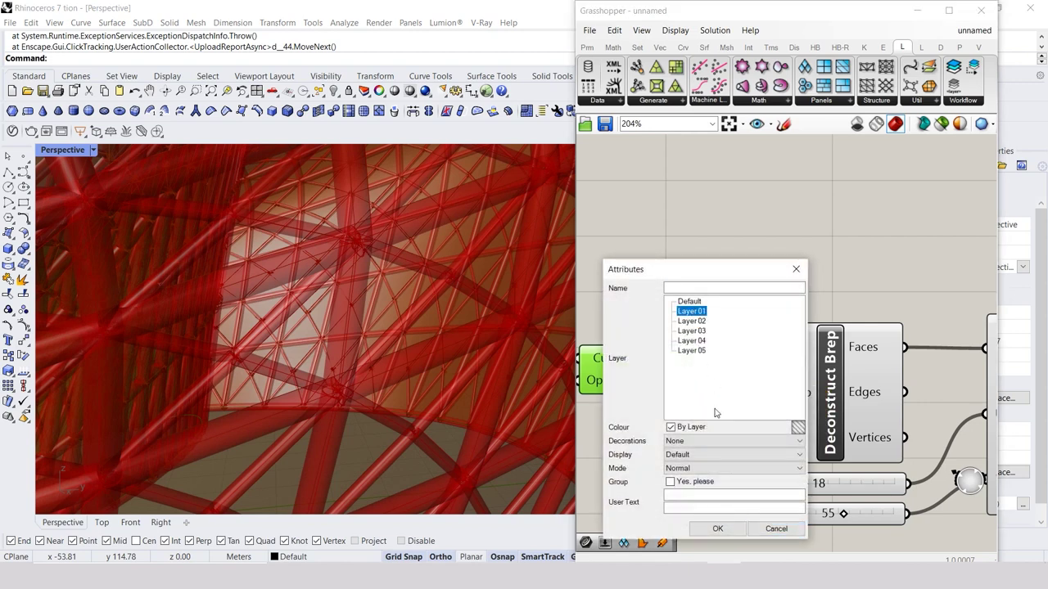
click(717, 529)
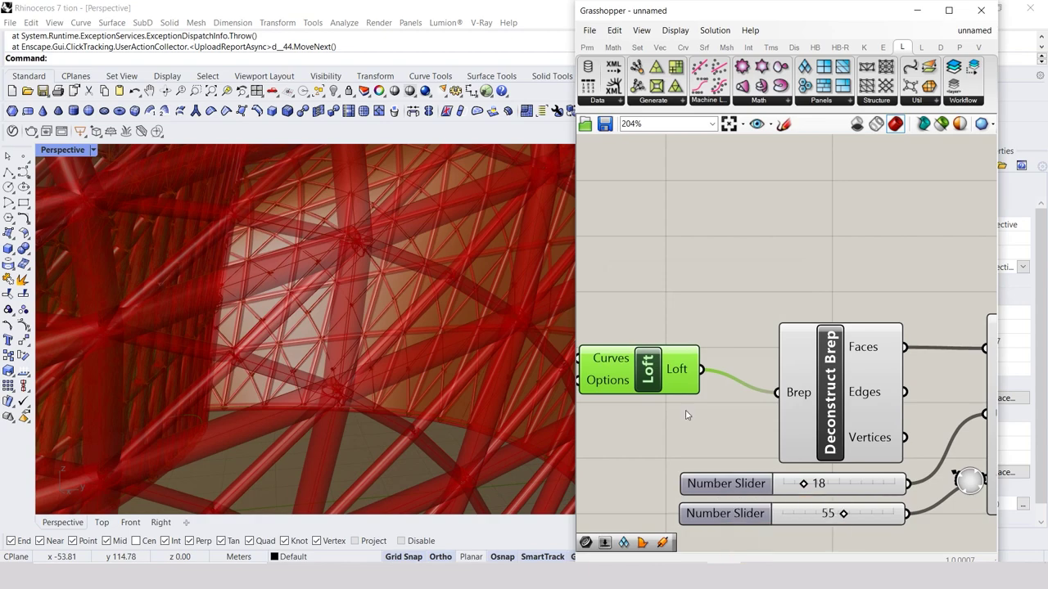
scroll(615, 383, down, 2)
scroll(615, 382, down, 3)
scroll(409, 423, down, 3)
Bake the primary-line Pipe output into the Rhino model
scroll(409, 424, down, 3)
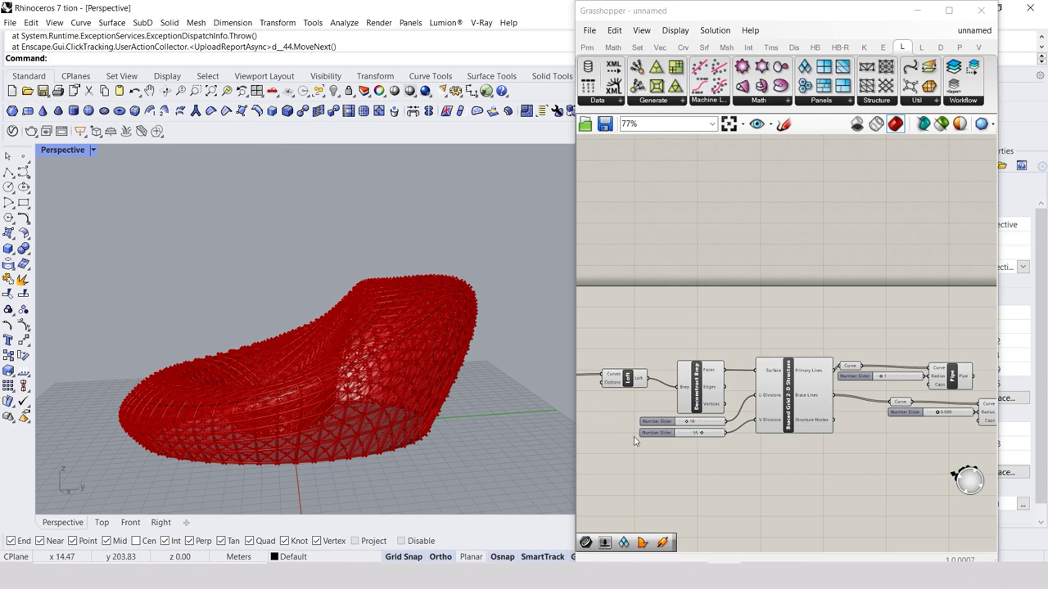
scroll(963, 383, up, 1)
scroll(963, 383, up, 1)
click(962, 372)
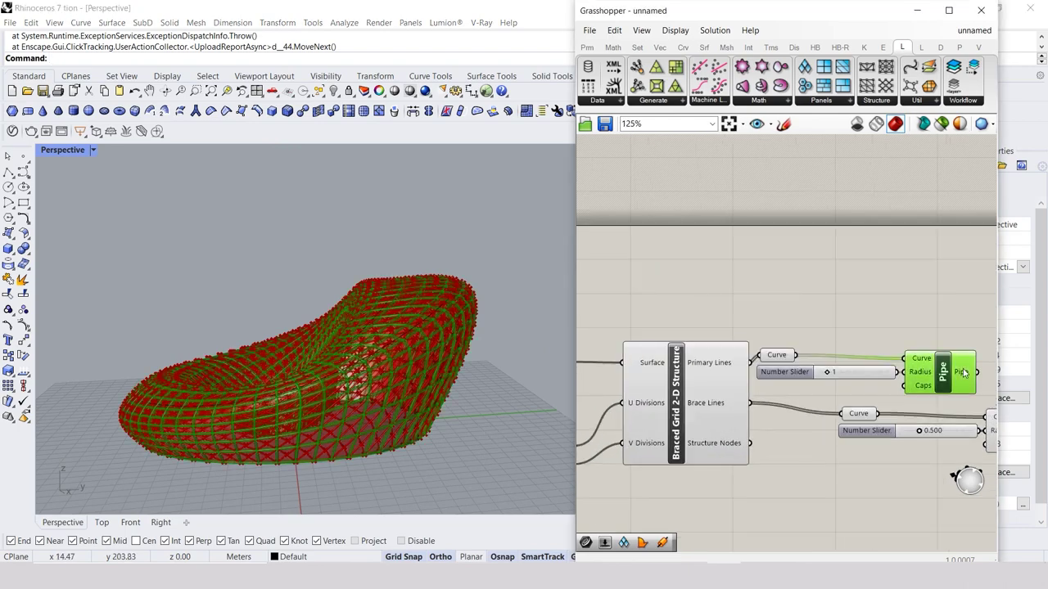
right_click(965, 374)
click(971, 393)
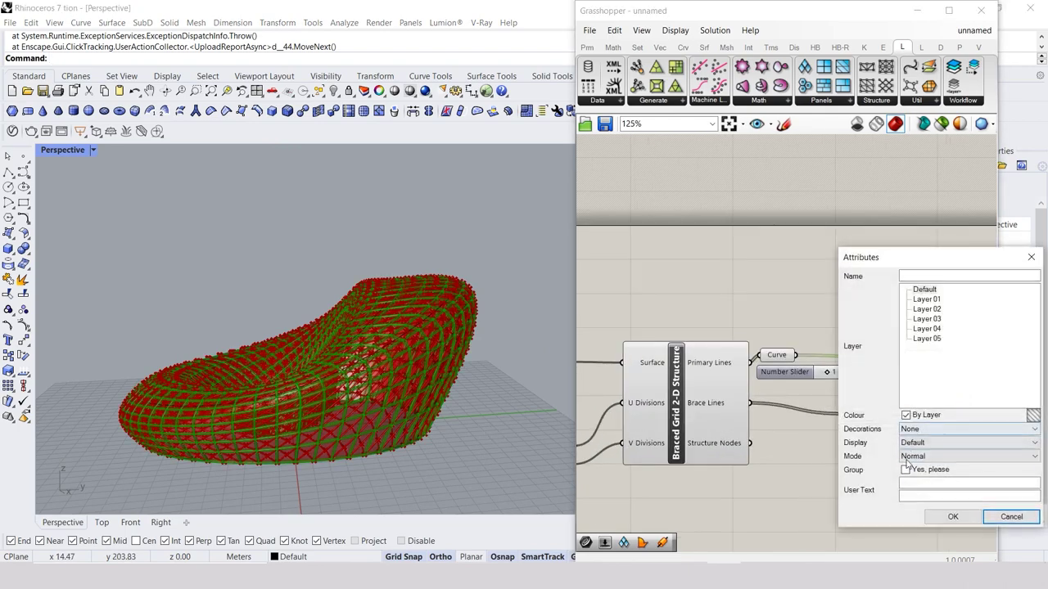
click(953, 517)
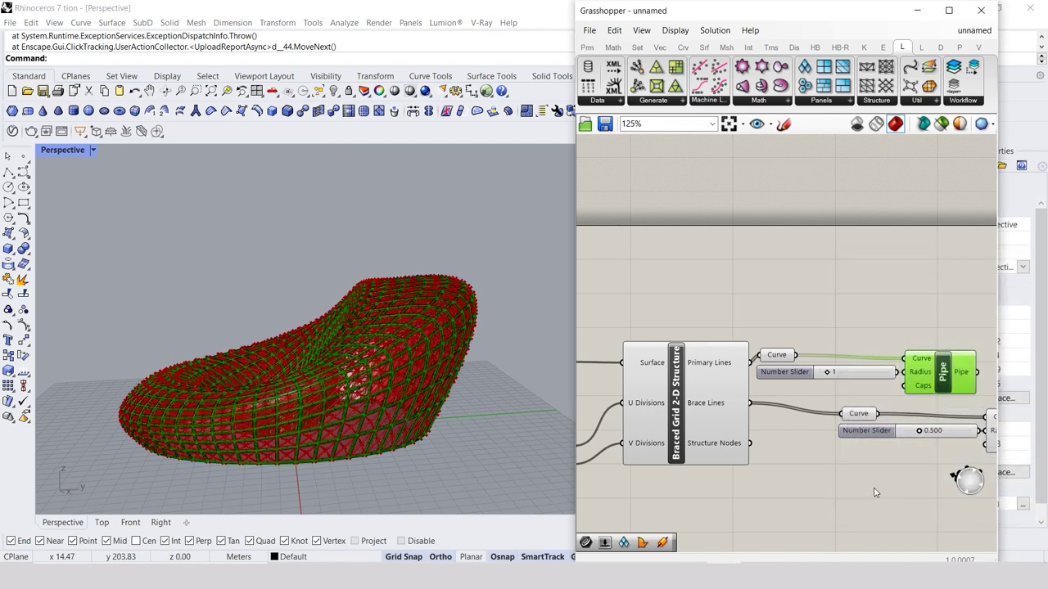
Bake the brace-line Pipe output onto Layer 02
scroll(698, 456, down, 2)
scroll(967, 446, up, 2)
scroll(968, 446, up, 1)
click(855, 434)
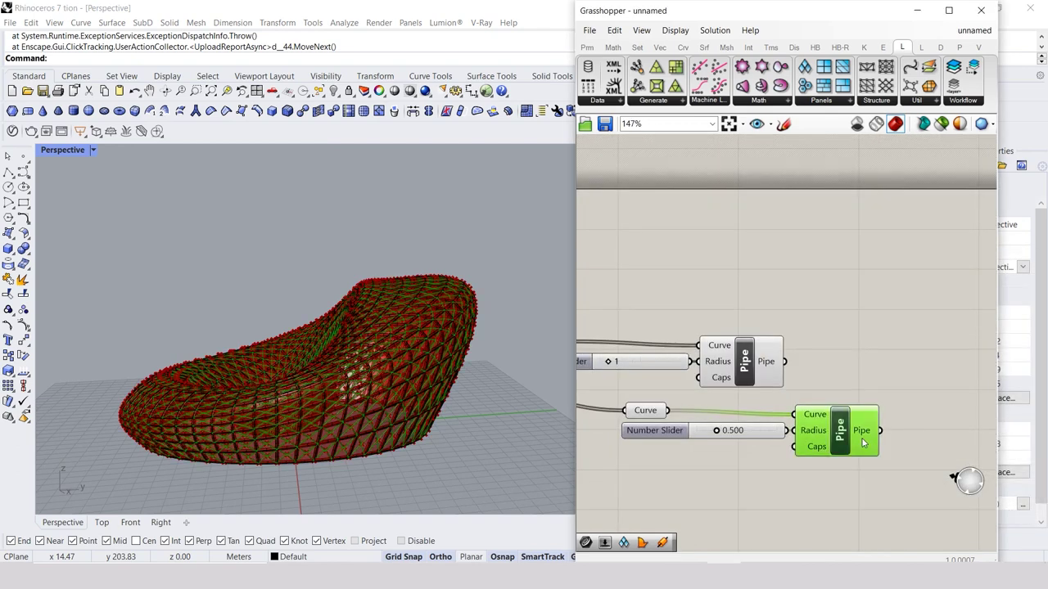
right_click(862, 439)
click(878, 464)
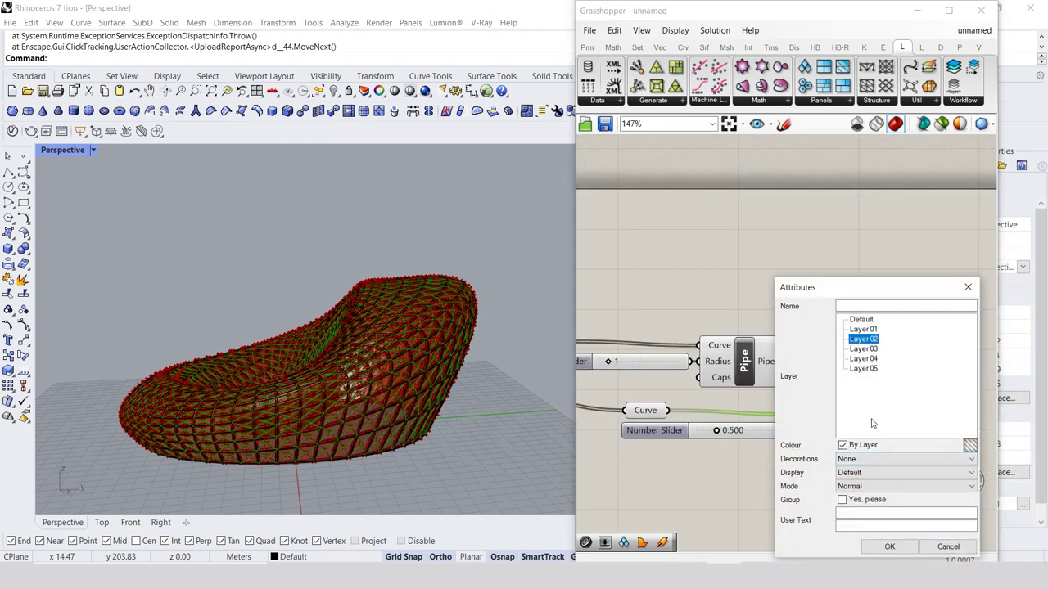
click(889, 546)
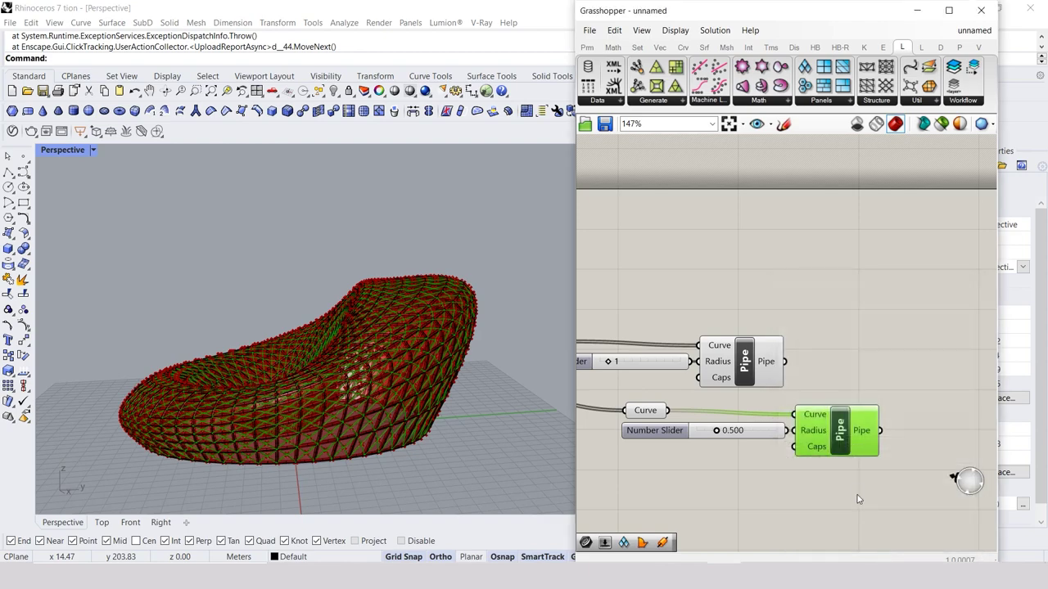
scroll(391, 390, up, 2)
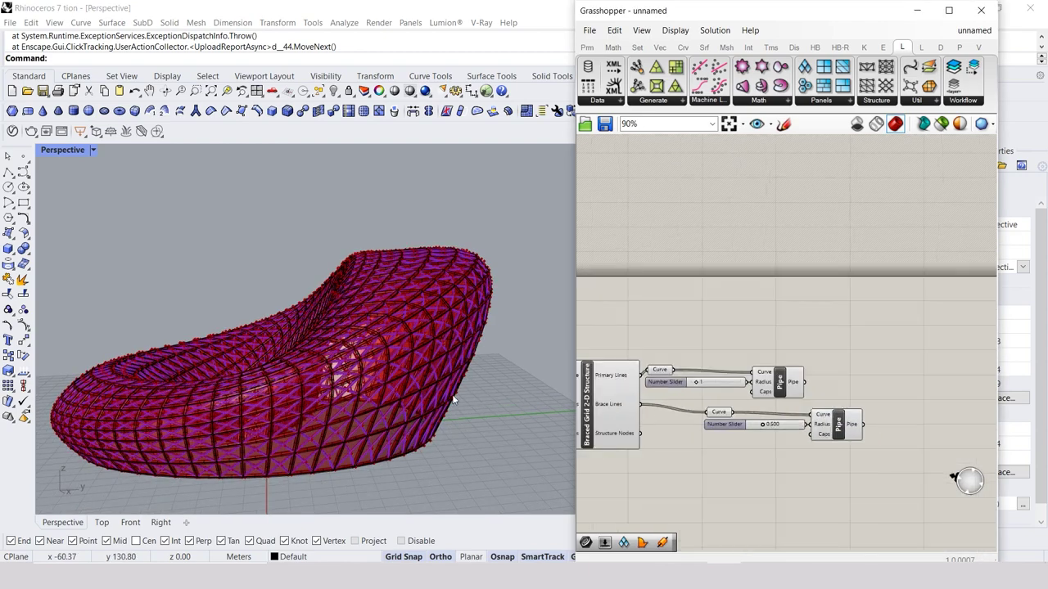
scroll(391, 390, up, 5)
Select all baked objects in the Rhino model, then clear the selection
click(406, 399)
key(ctrl+a)
scroll(458, 426, down, 5)
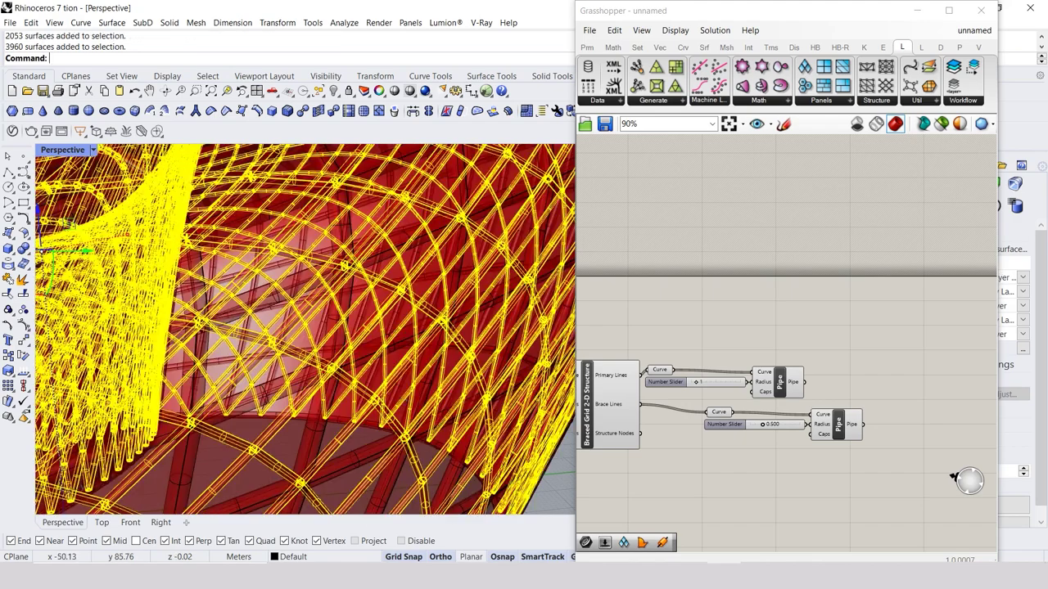
click(507, 462)
Bake the Loft output as the chair shell onto Layer 01
scroll(687, 406, down, 2)
scroll(688, 405, up, 3)
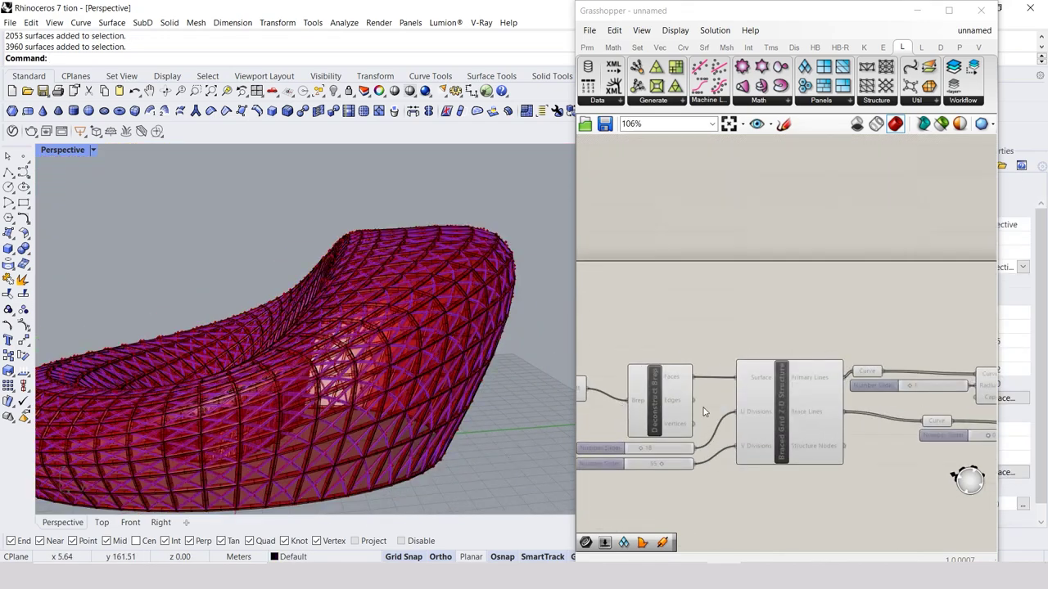
click(689, 405)
right_click(703, 398)
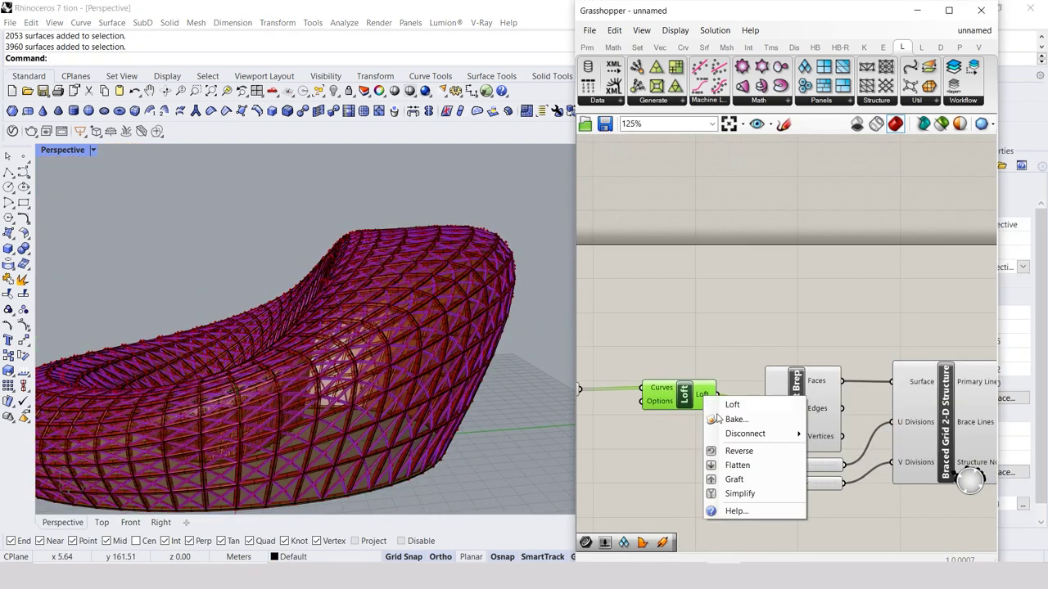
click(717, 421)
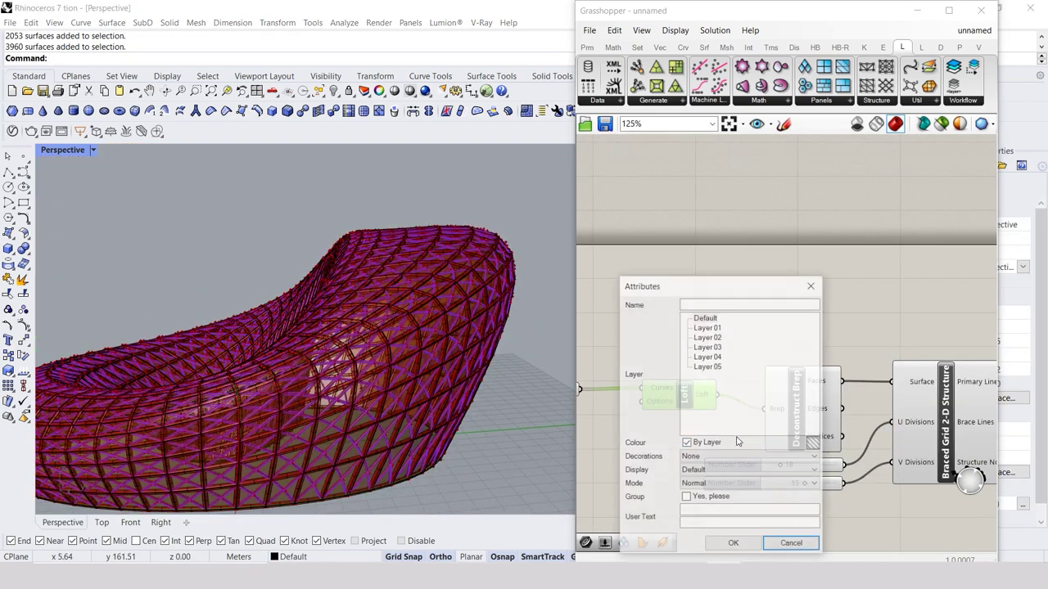
click(700, 328)
click(723, 545)
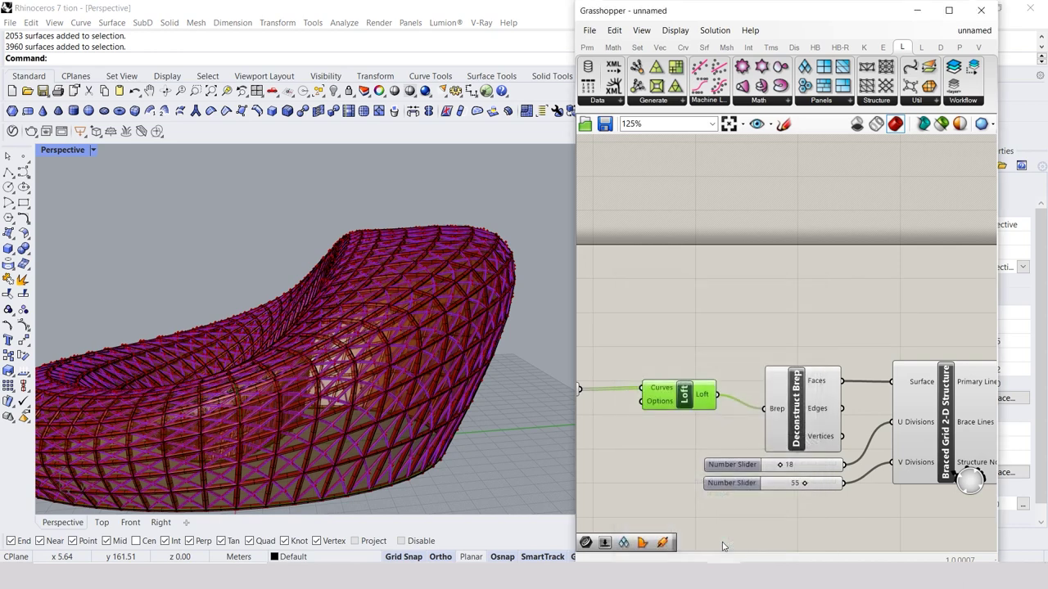
click(653, 465)
scroll(653, 465, down, 4)
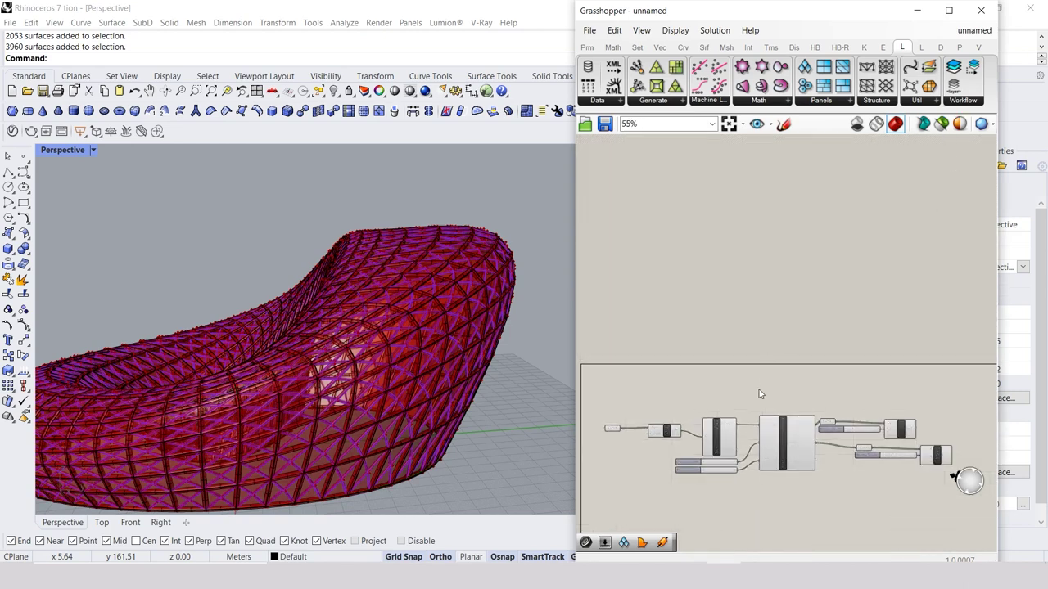
Close Grasshopper and switch the Perspective viewport to Shaded display
click(979, 11)
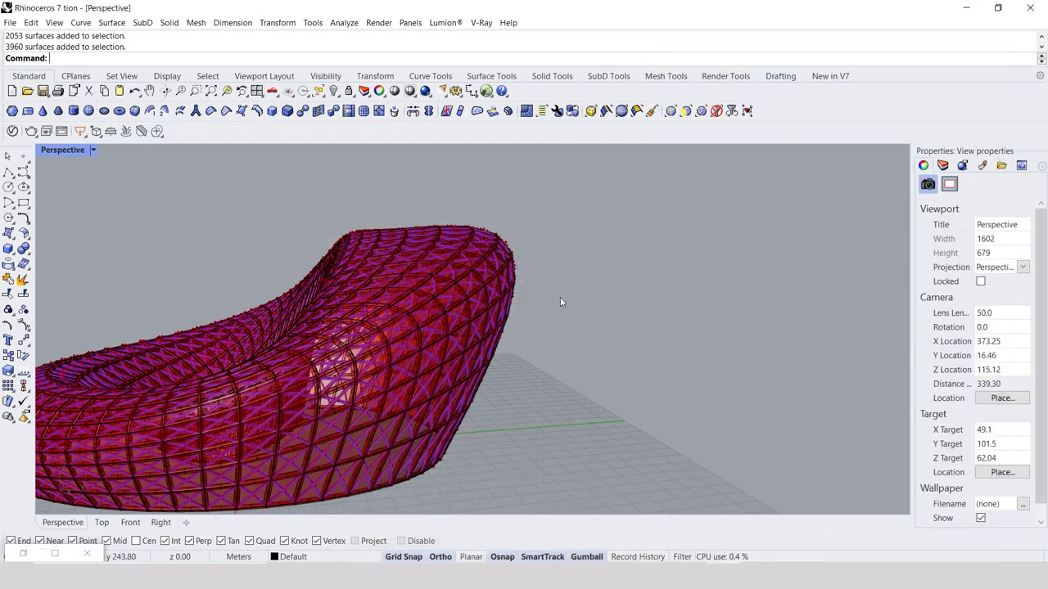
click(486, 92)
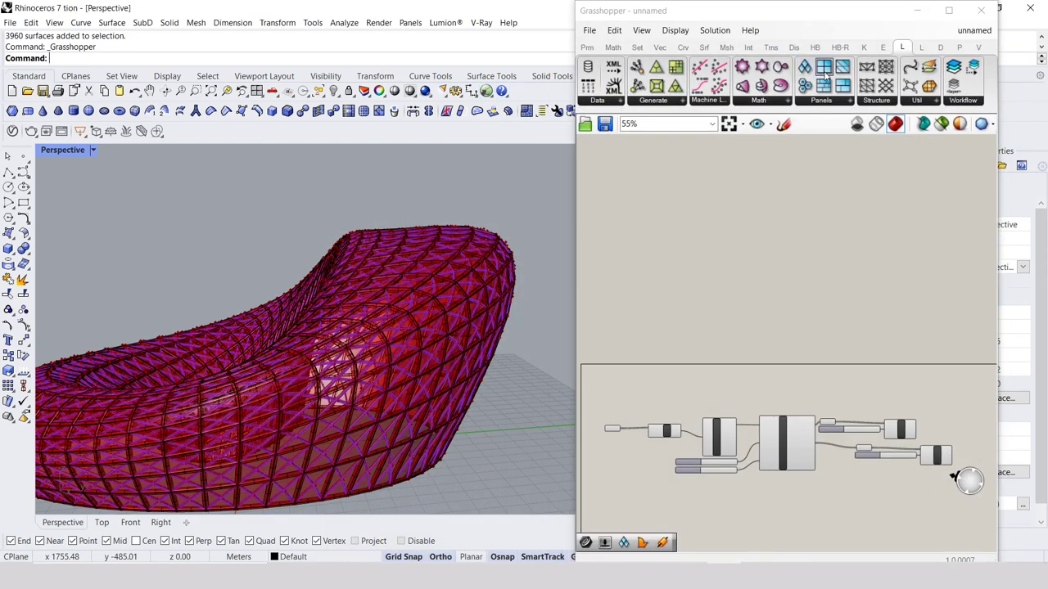
click(976, 11)
right_drag(536, 358, 165, 180)
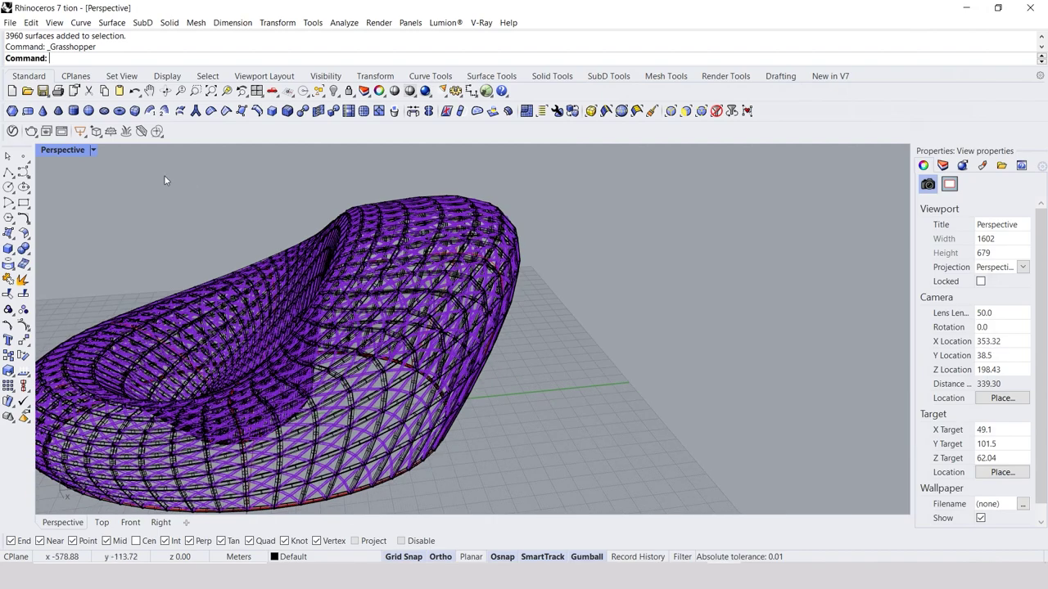
click(95, 151)
click(127, 157)
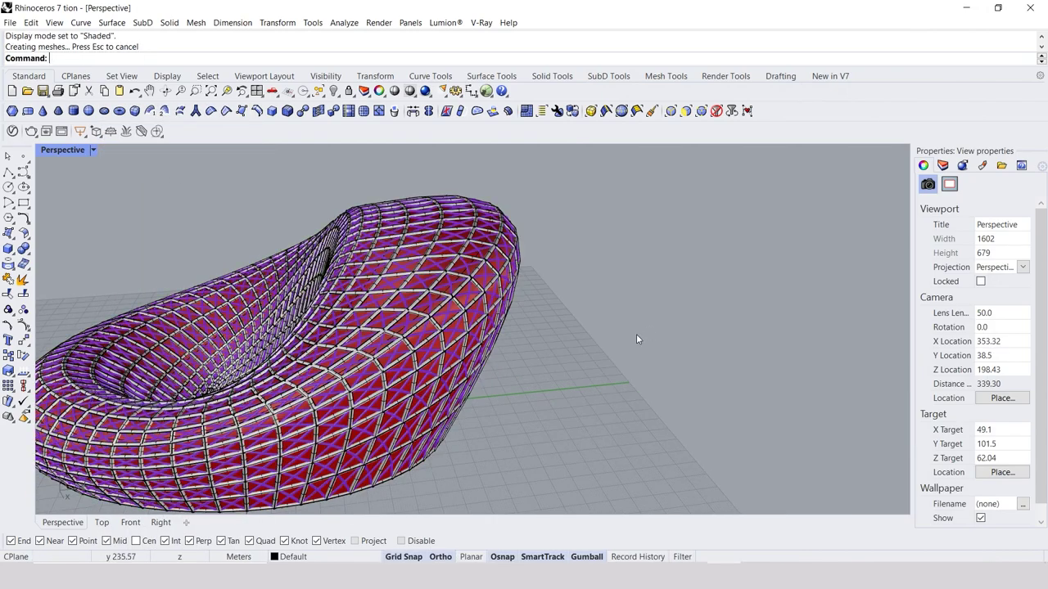
scroll(375, 370, up, 5)
scroll(420, 372, up, 5)
Delete the duplicate Group04 shell object picked from the Selection Menu
click(421, 372)
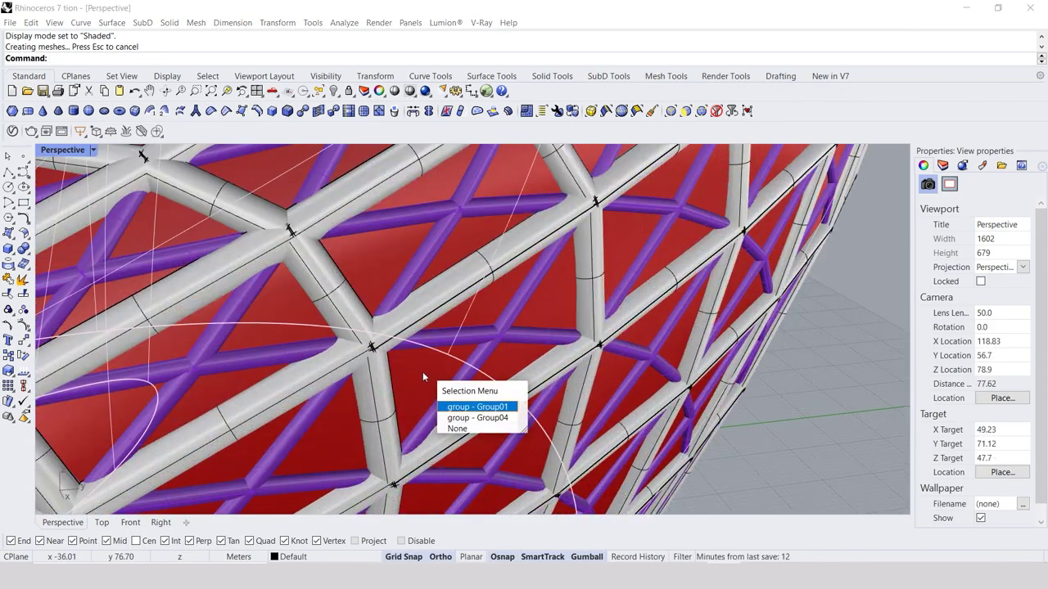
click(468, 418)
key(Delete)
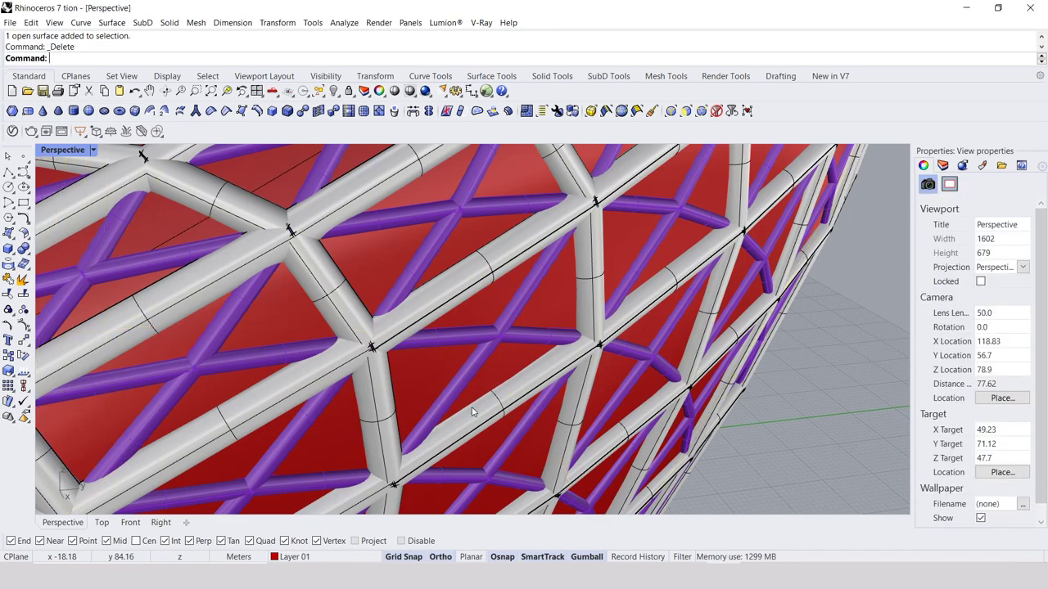
scroll(509, 399, down, 8)
scroll(509, 399, down, 5)
right_drag(509, 398, 382, 310)
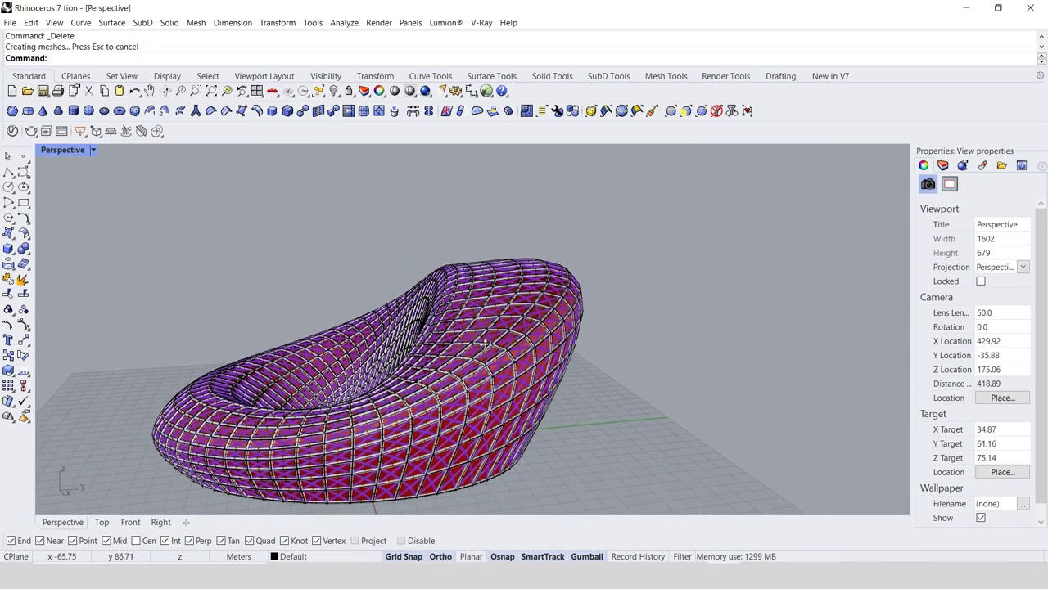
click(93, 150)
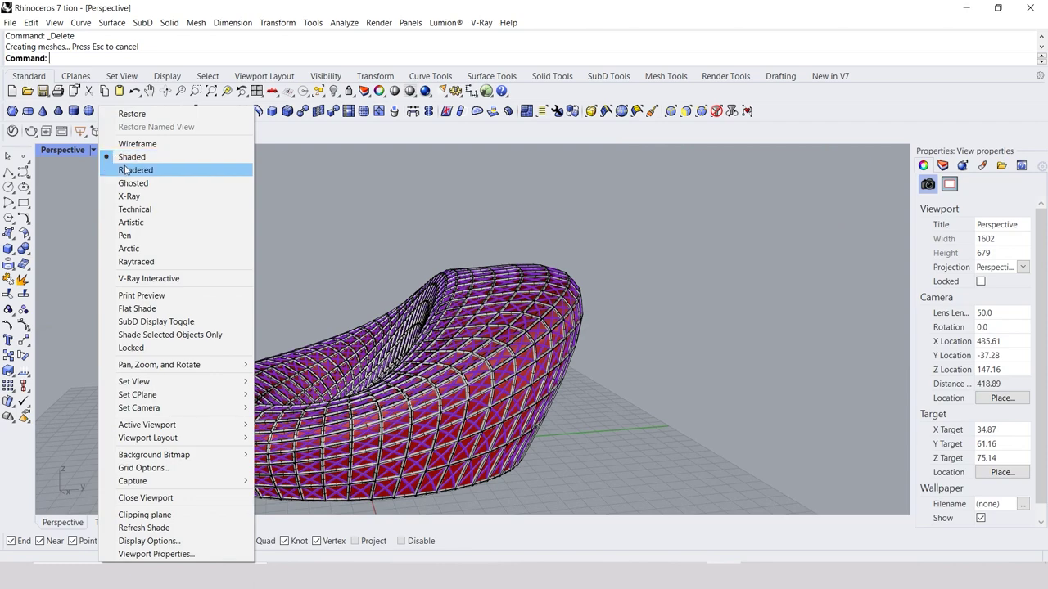
Switch to Rendered display and spin the chair with Turntable, then stop it
click(143, 170)
right_drag(483, 358, 418, 381)
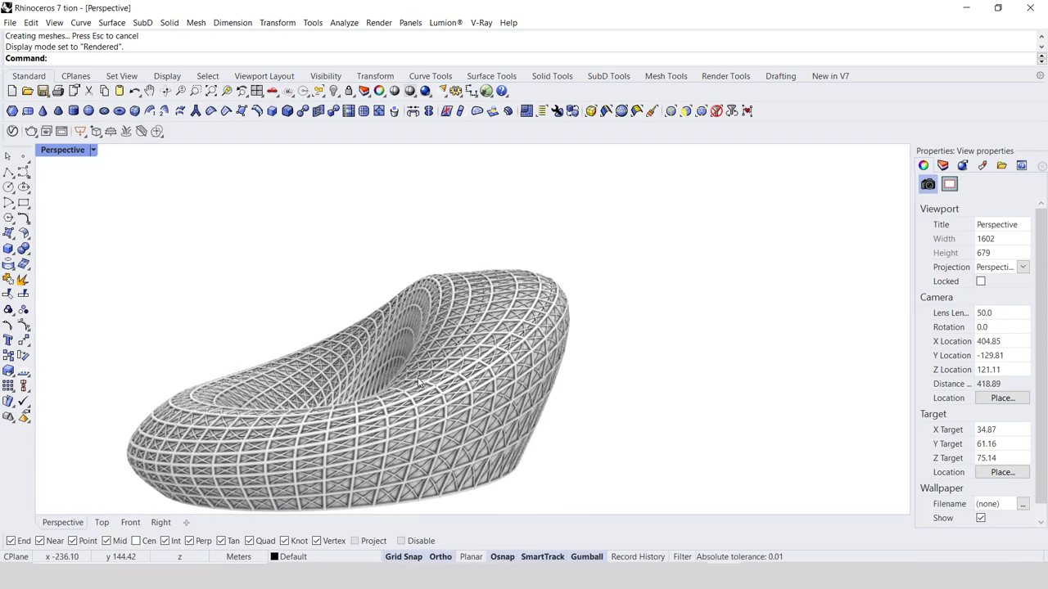
text(Tu)
key(Return)
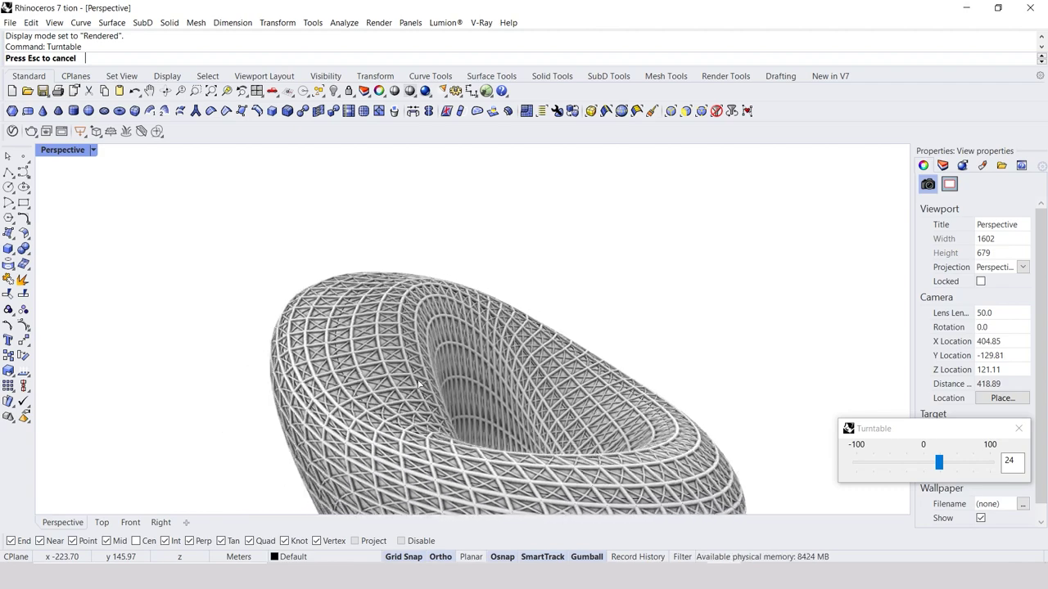
click(1018, 428)
Return to Shaded, bring up the Layers panel, and switch back to Rendered
click(93, 150)
click(133, 160)
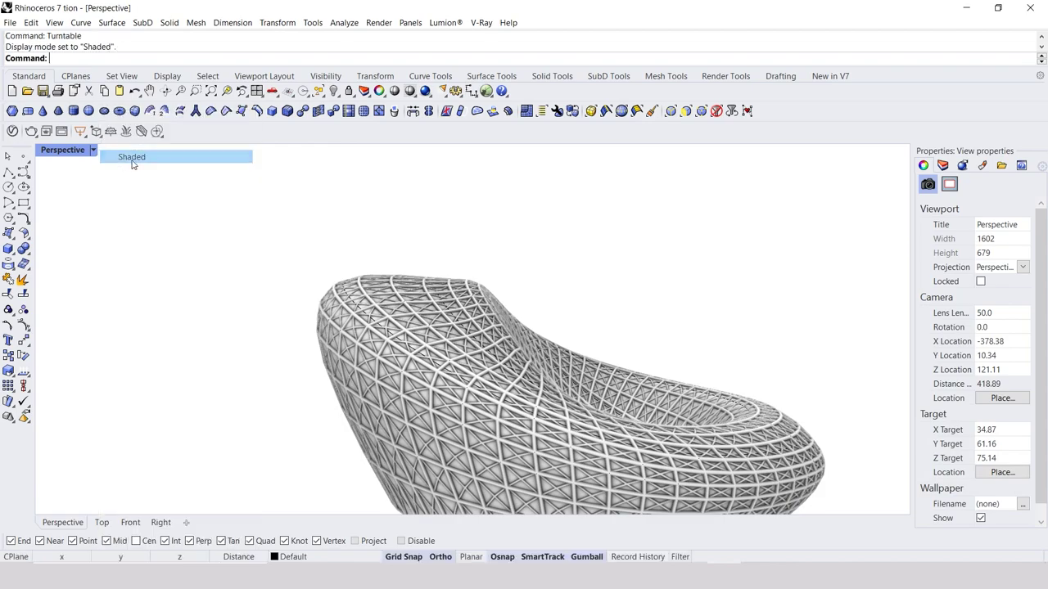
right_drag(134, 161, 431, 323)
scroll(432, 323, up, 3)
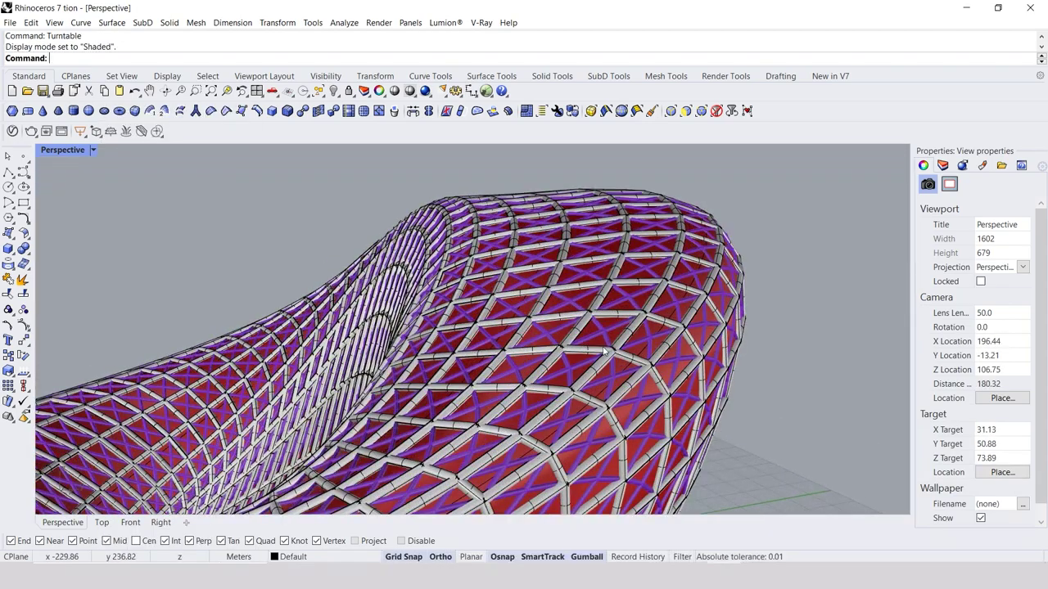
click(944, 165)
click(93, 149)
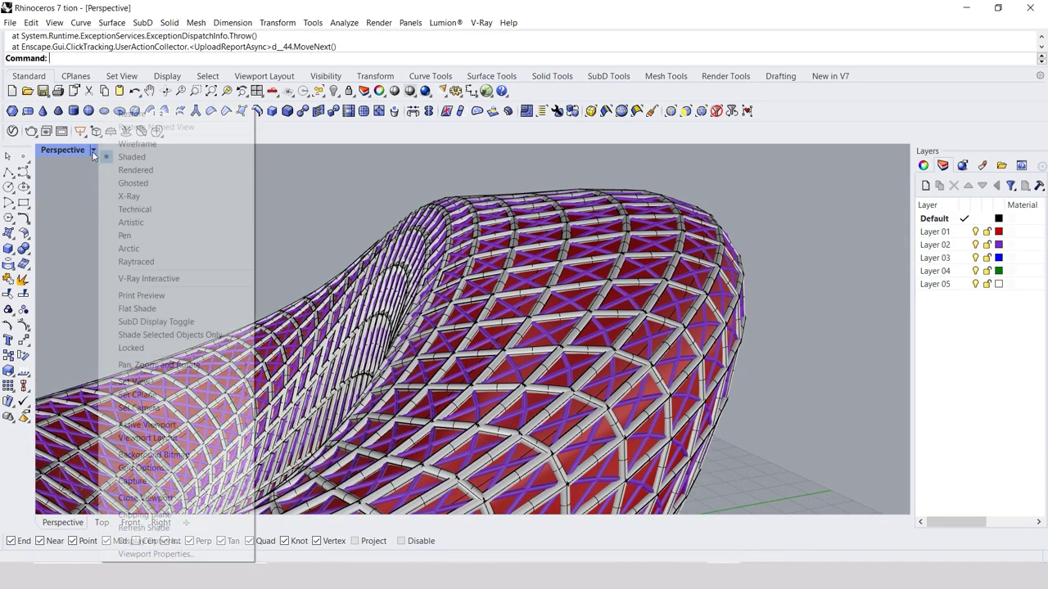
click(131, 168)
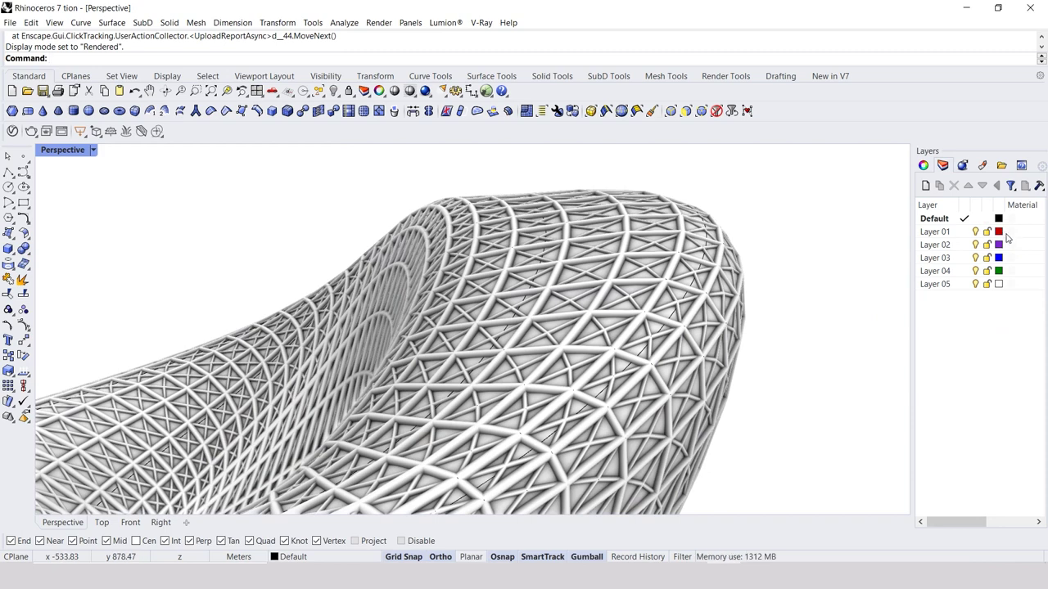
Load the stock glass material from More Types for Layer 01
click(1010, 233)
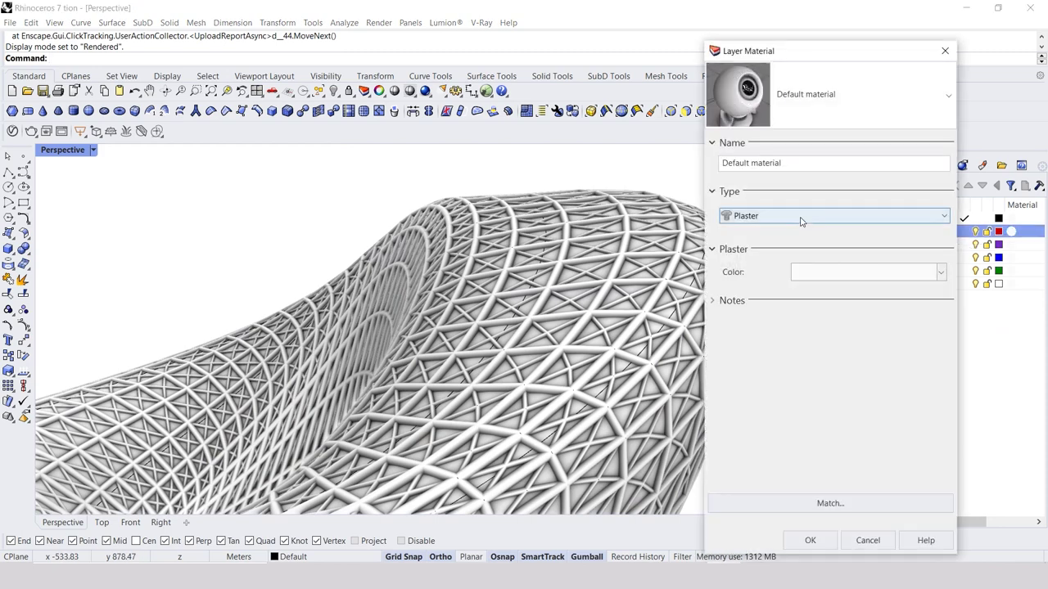
click(800, 217)
click(767, 419)
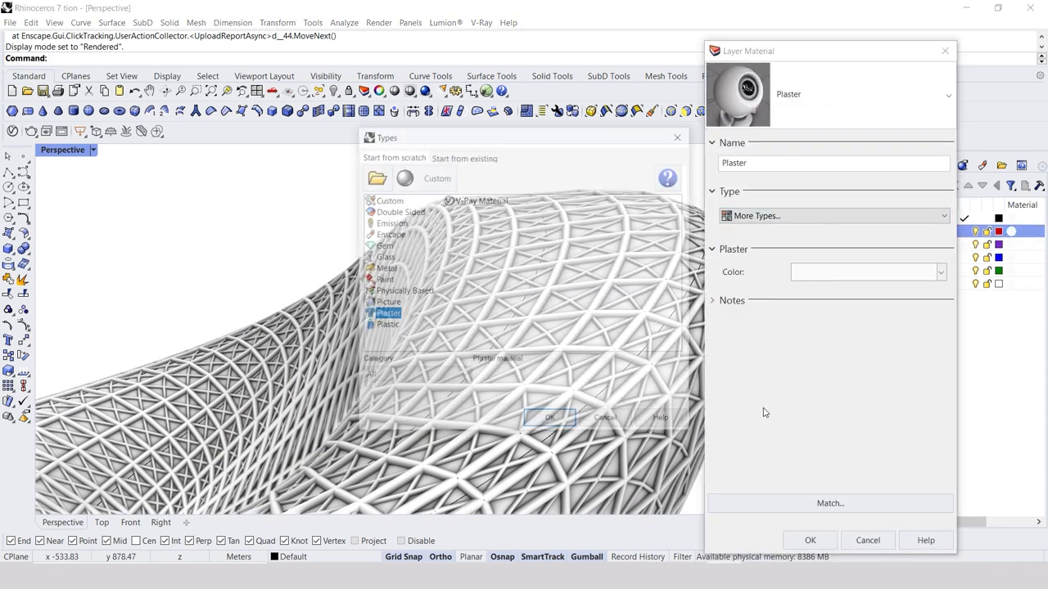
click(374, 177)
scroll(649, 299, down, 1)
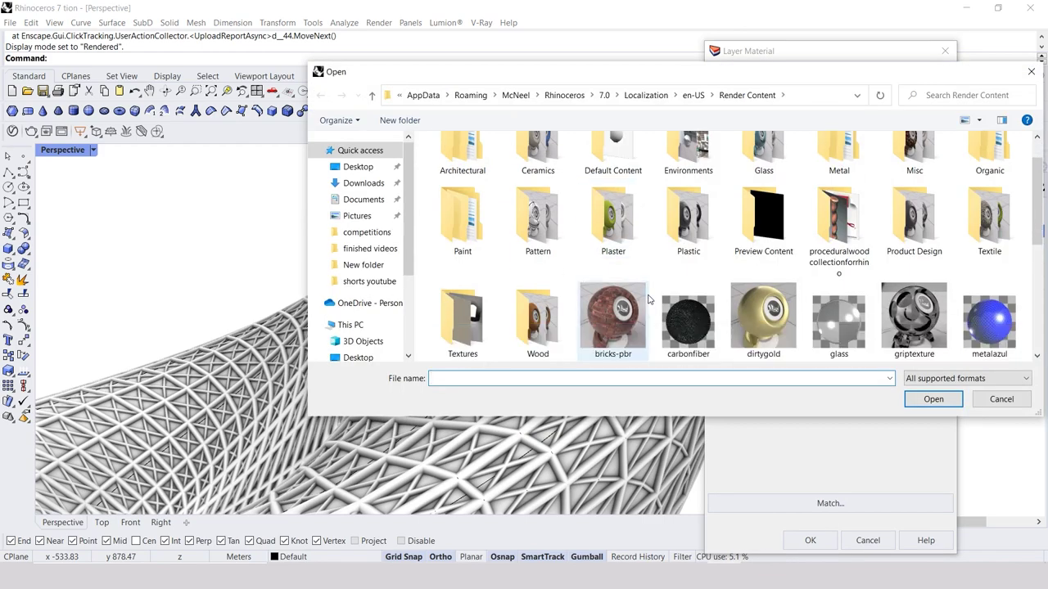
scroll(648, 300, down, 3)
scroll(648, 299, up, 1)
click(838, 172)
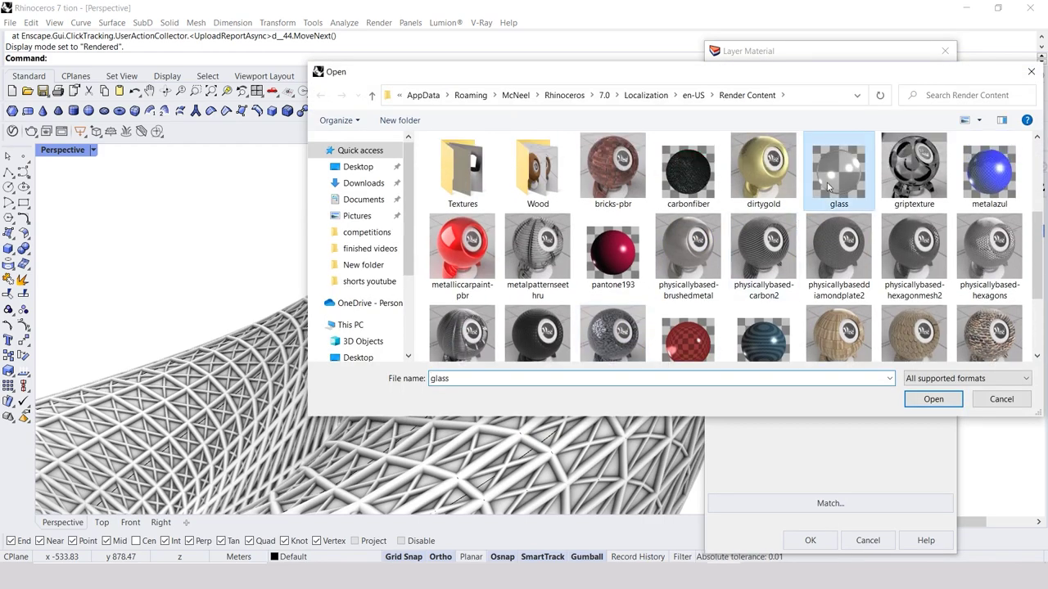
click(933, 400)
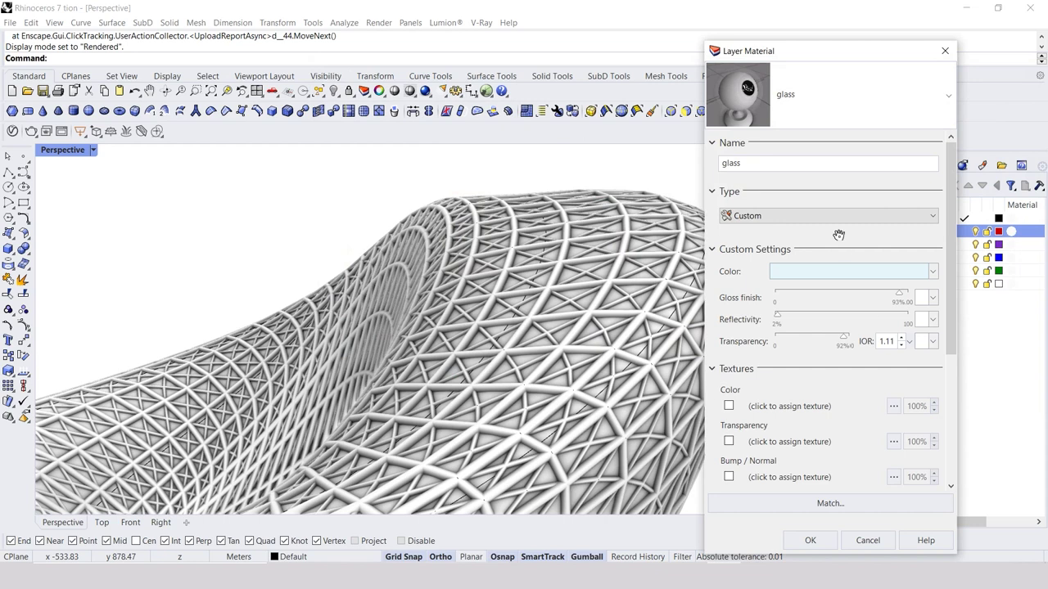
Tint the glass pure bright red and apply it to Layer 01
click(857, 274)
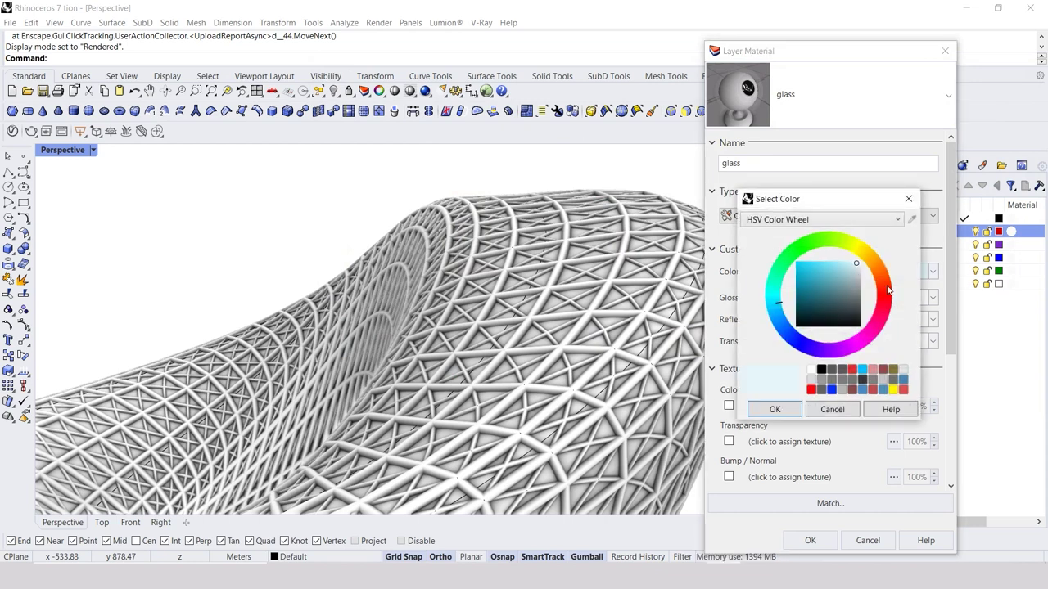
click(888, 290)
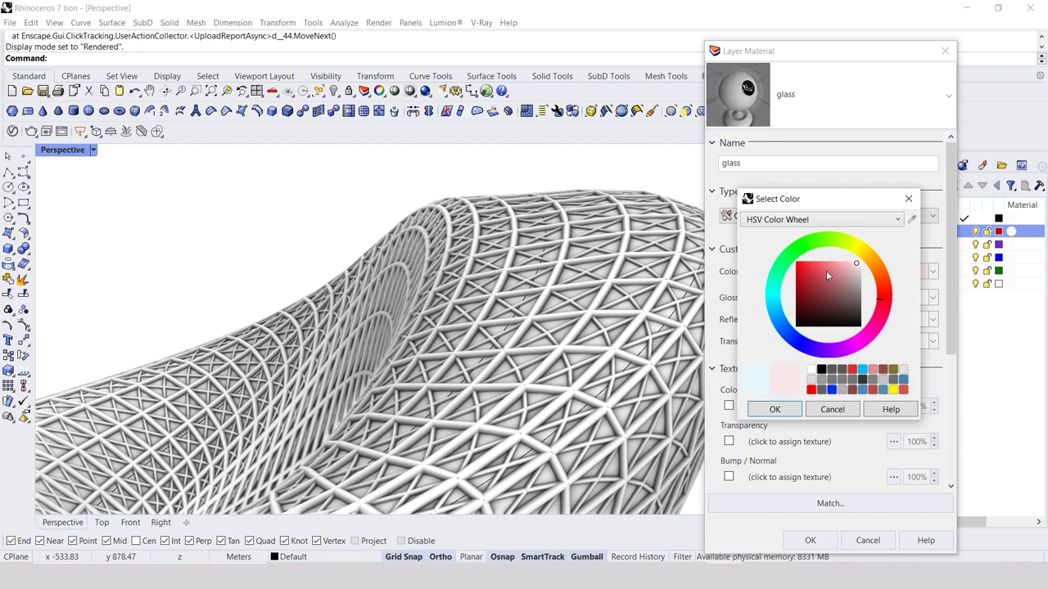
drag(827, 276, 782, 245)
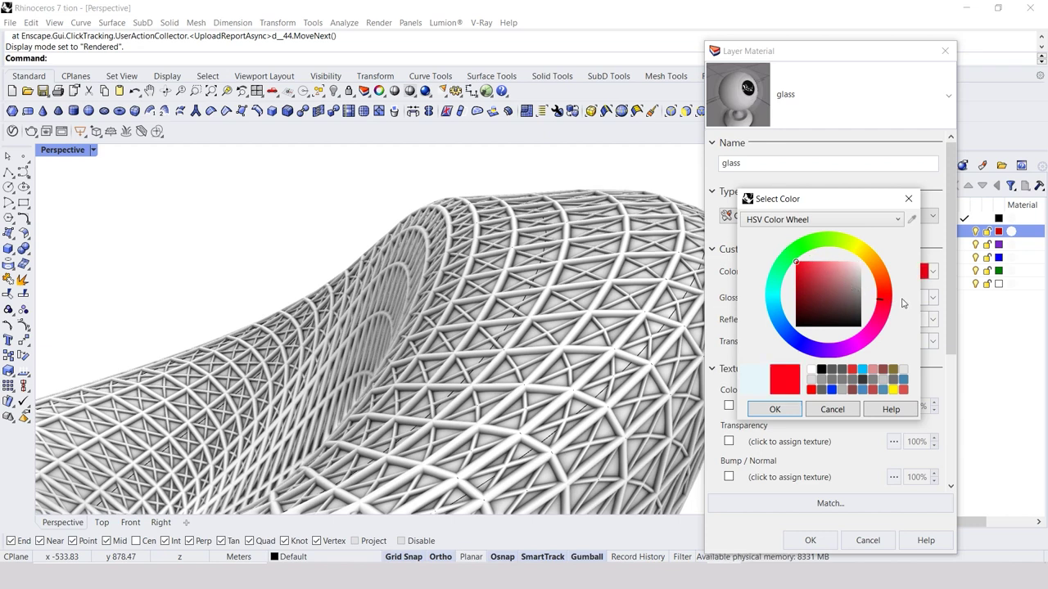
click(774, 410)
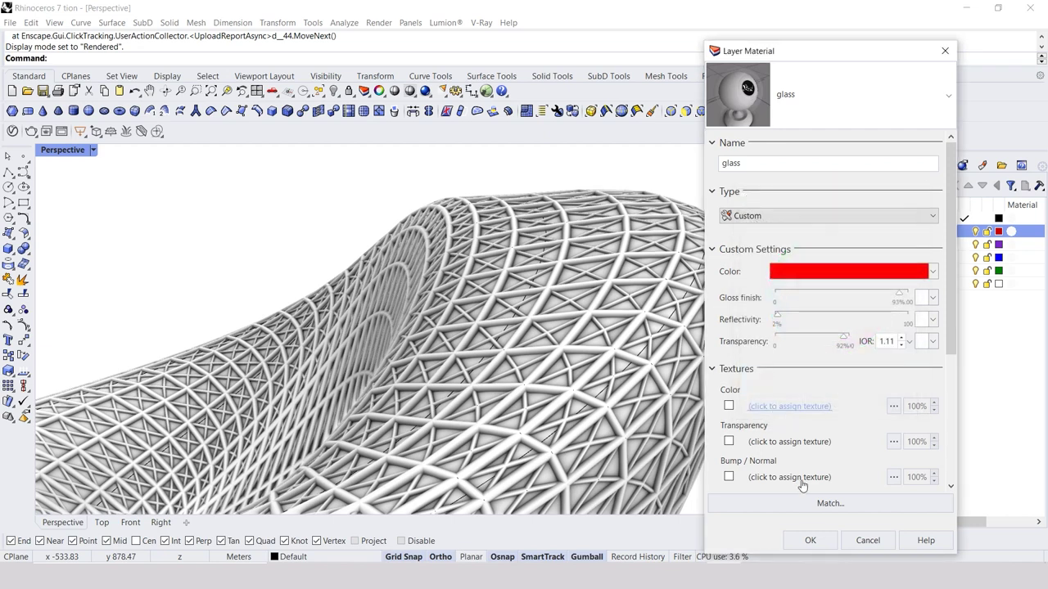
click(811, 541)
Orbit and zoom the chair, then set Layer 02 as the current layer
right_drag(595, 352, 620, 395)
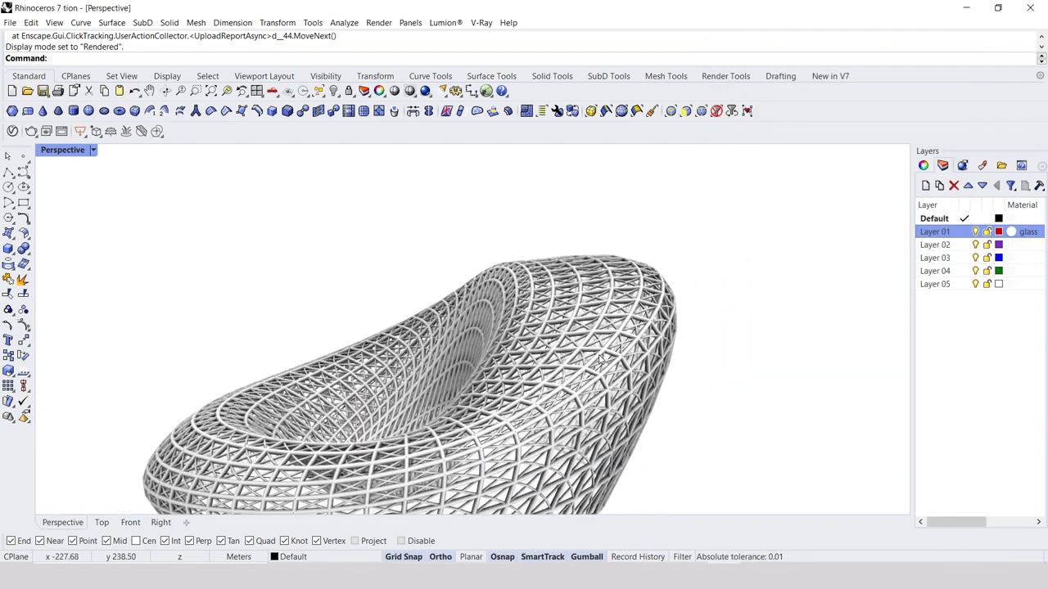
scroll(620, 394, up, 3)
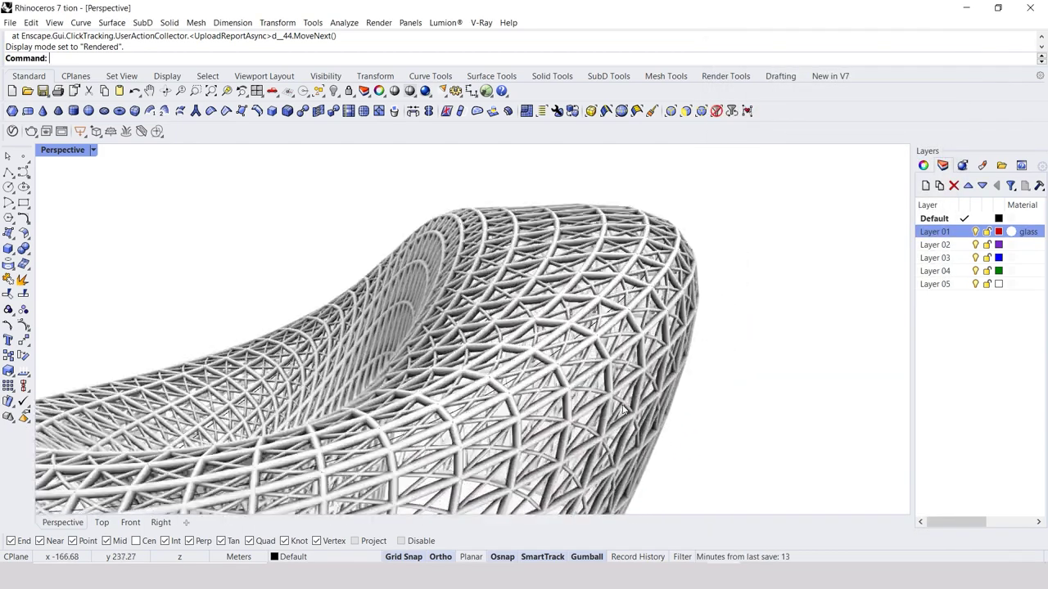
scroll(619, 395, up, 3)
click(1012, 246)
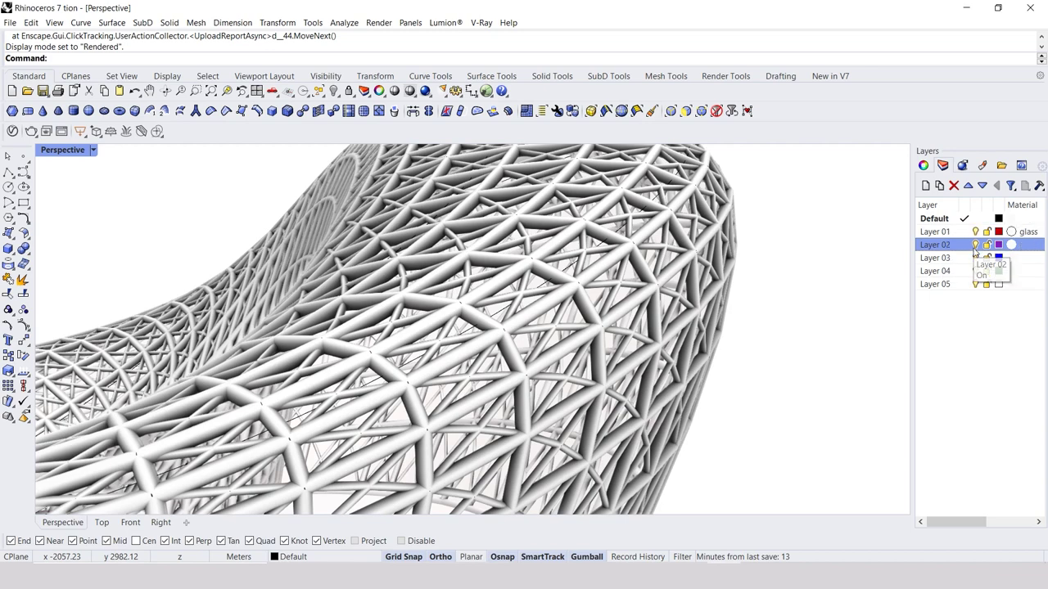
click(975, 260)
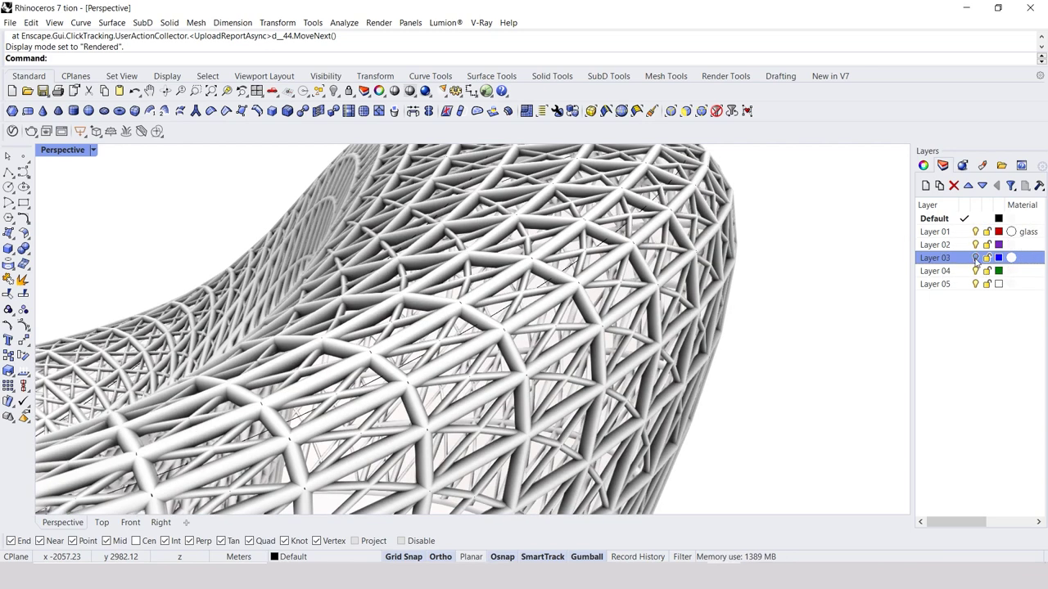
click(978, 234)
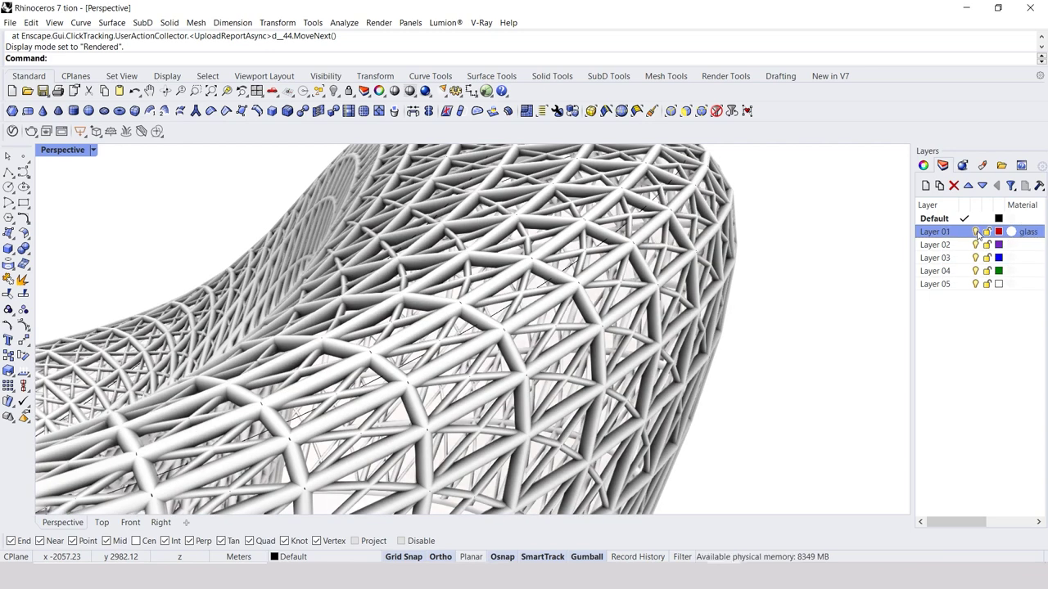
click(966, 245)
Turn the Default layer back on and assign it the stock dirtygold material
click(975, 219)
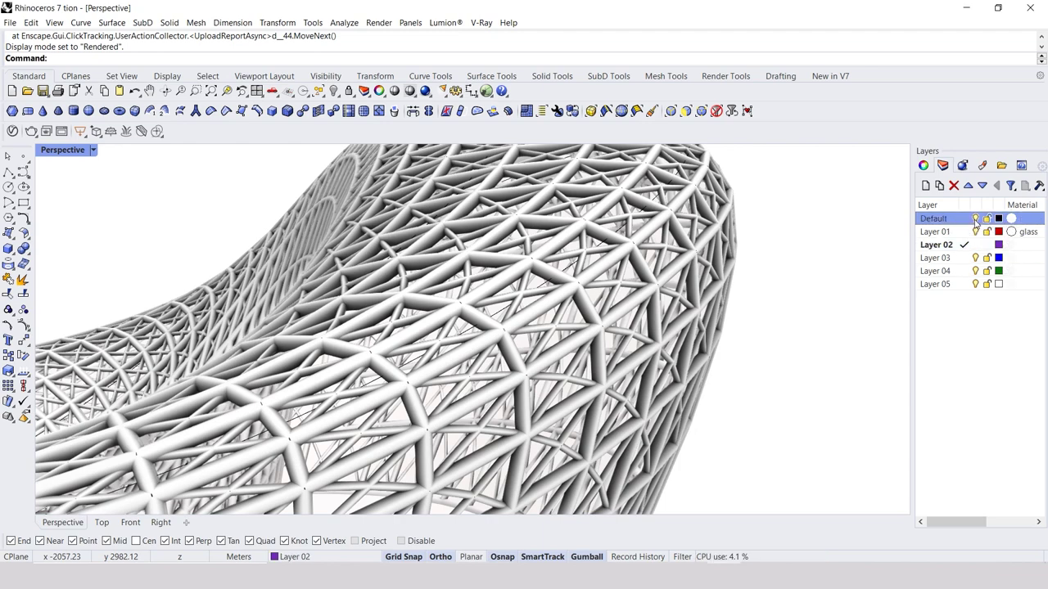
click(975, 219)
click(1012, 220)
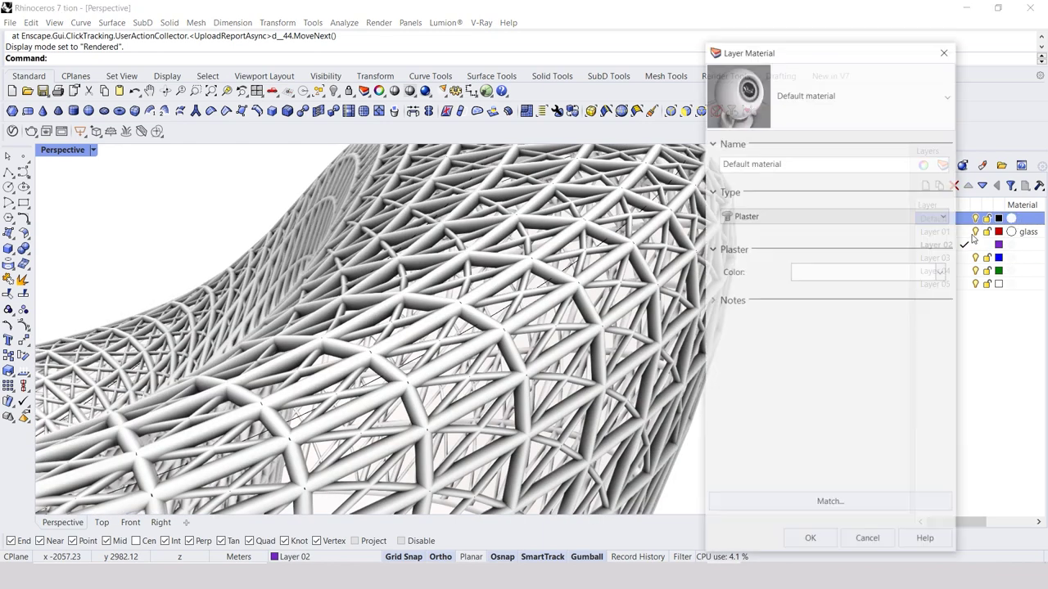
click(817, 218)
click(758, 419)
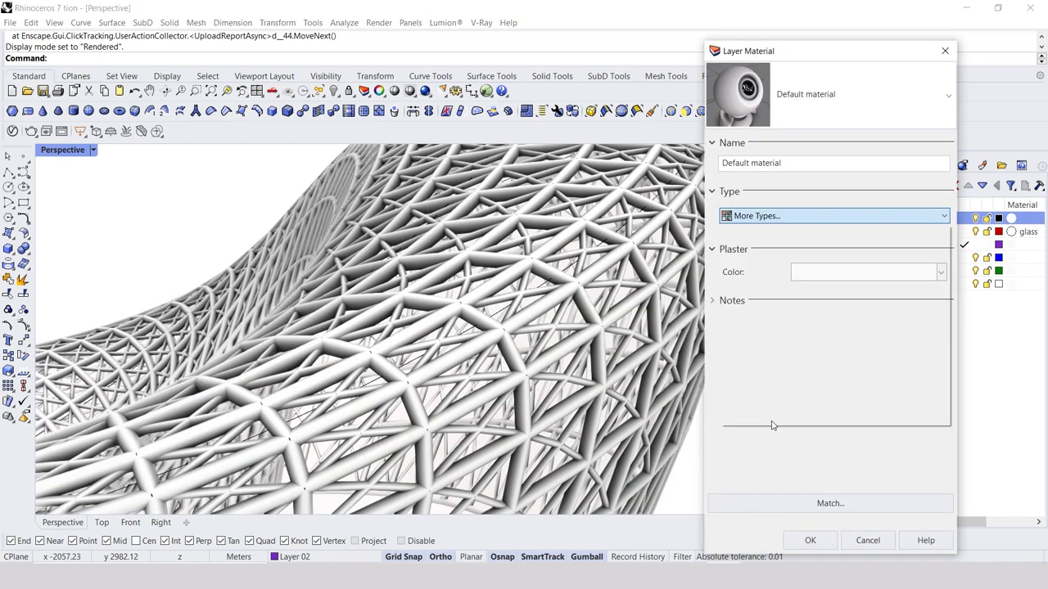
click(375, 176)
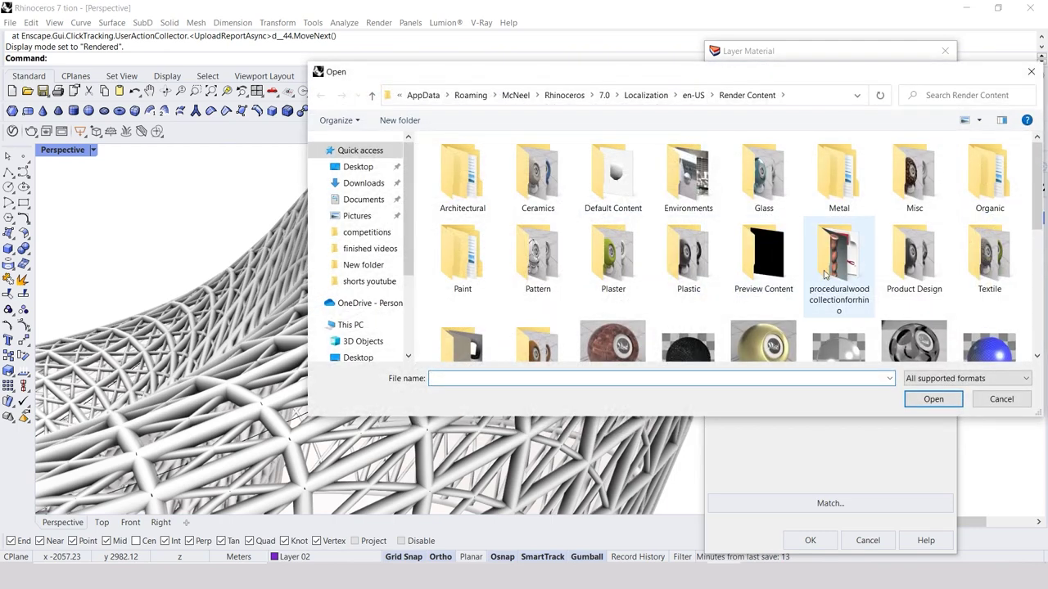
scroll(820, 285, down, 1)
scroll(819, 284, down, 3)
click(763, 229)
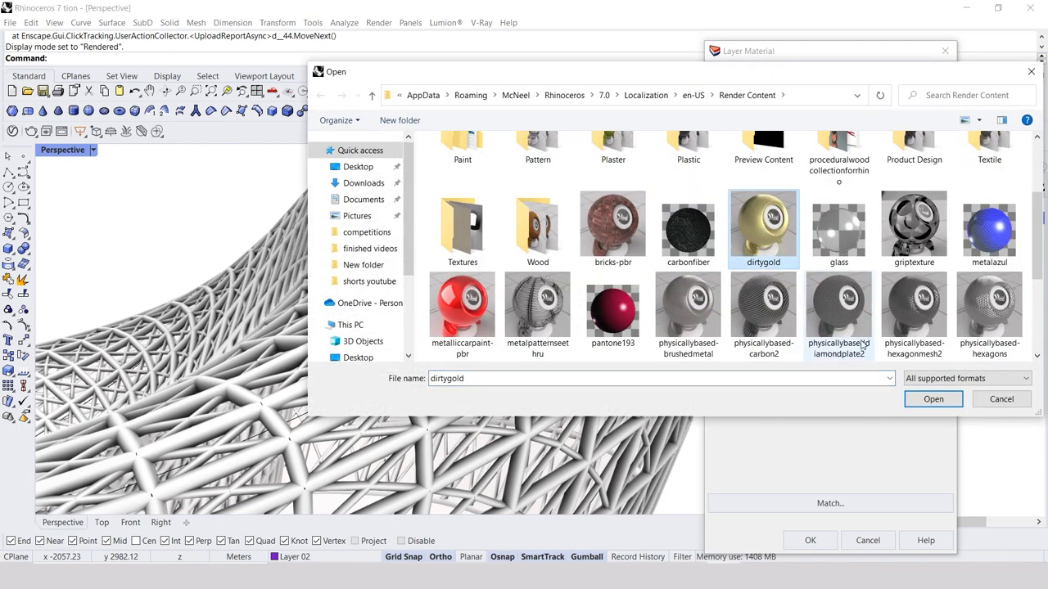
click(927, 399)
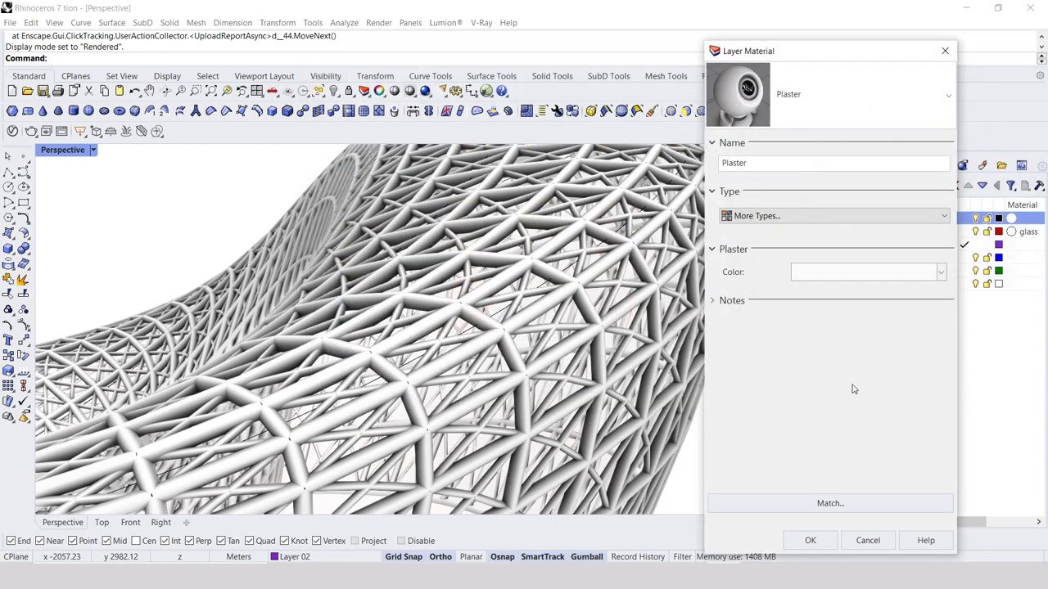
click(809, 540)
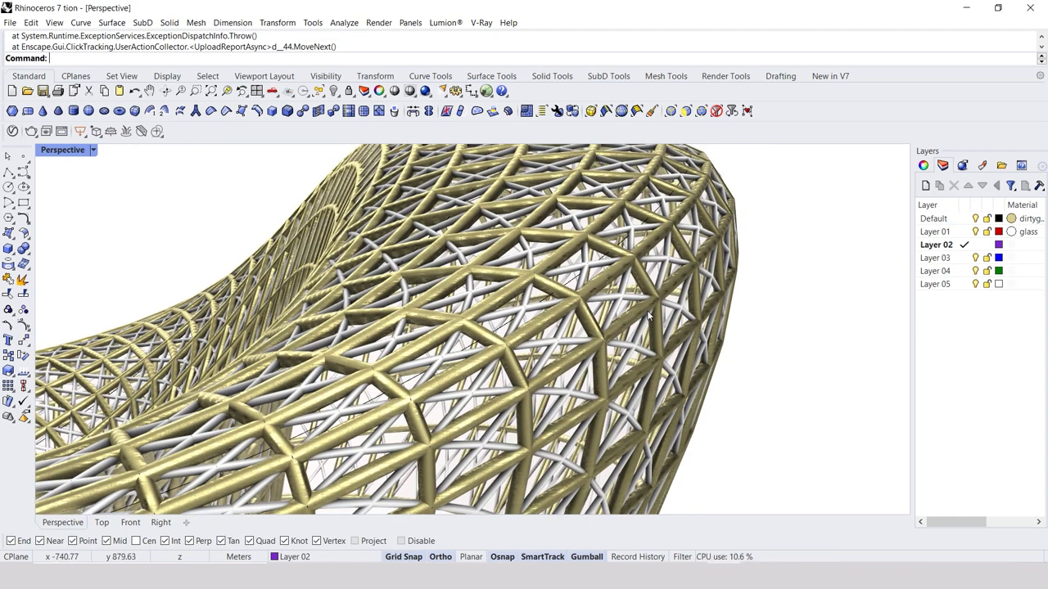
Turn off the Default layer's gold pipes and zoom in on the white inner brace lattice
right_drag(651, 315, 677, 294)
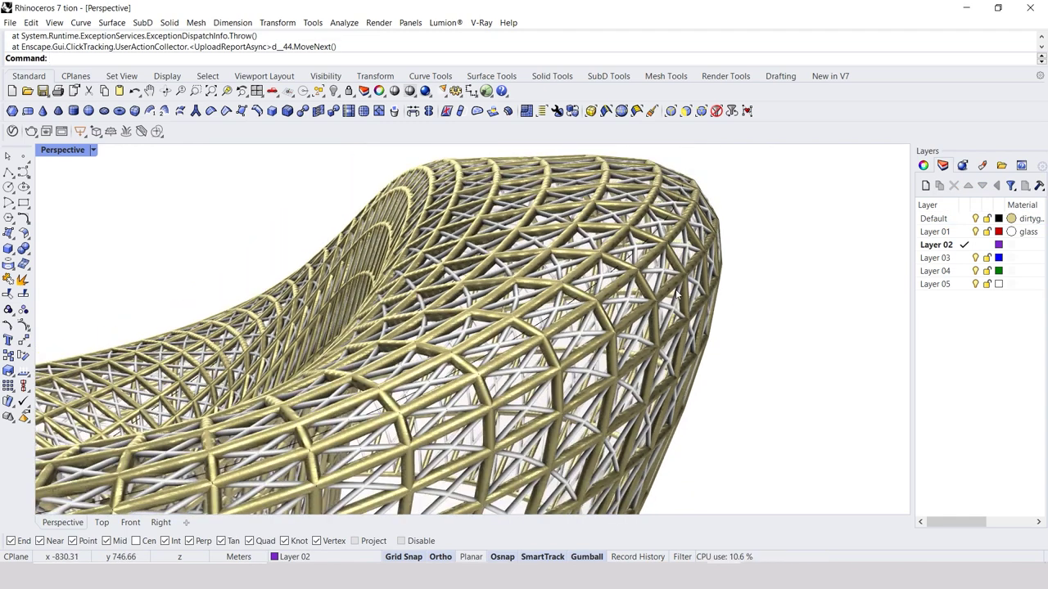
click(974, 219)
click(974, 219)
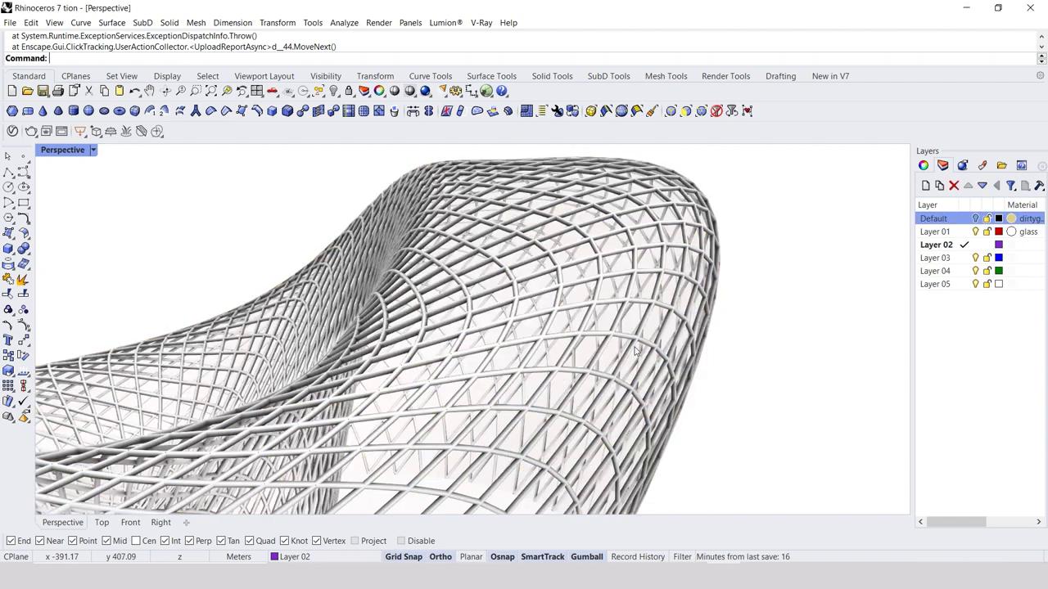
right_drag(655, 327, 613, 402)
scroll(616, 401, up, 3)
scroll(620, 405, up, 3)
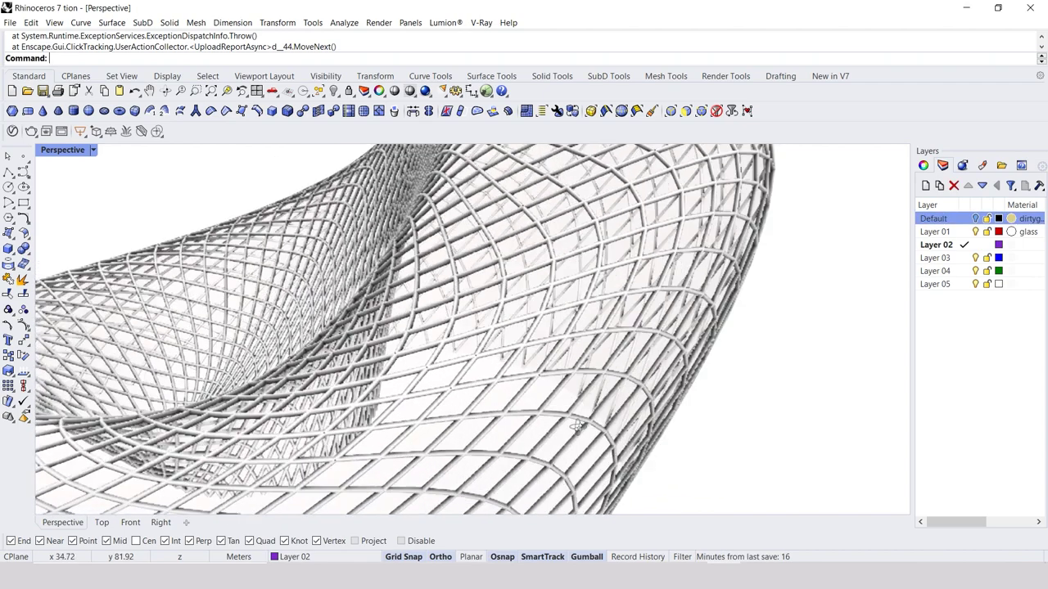
scroll(627, 411, up, 3)
scroll(635, 416, up, 3)
scroll(635, 416, up, 3)
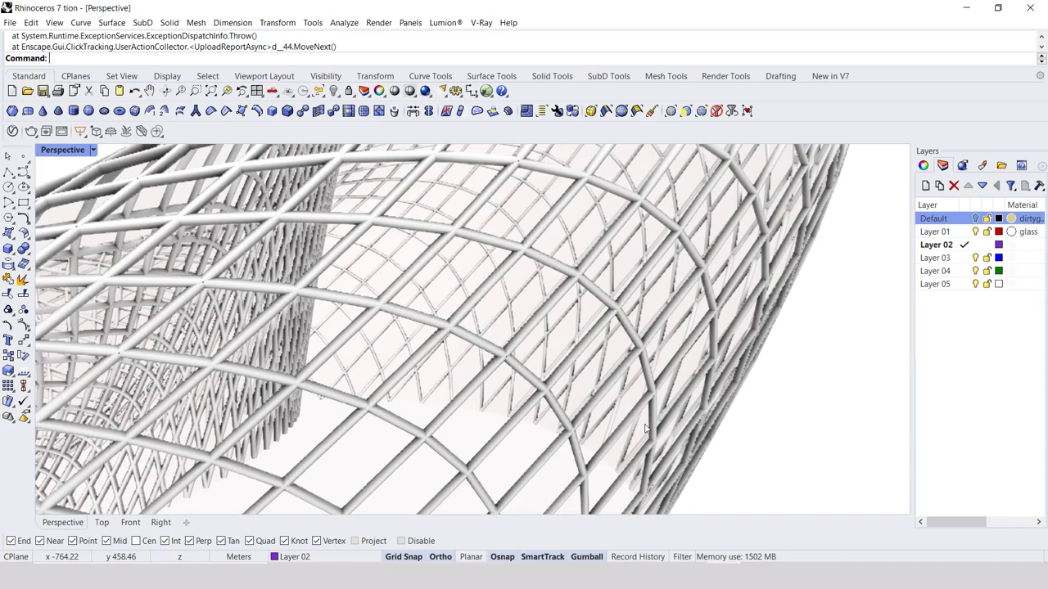
Load the stock physicallybased-octagon material as Layer 02's material so its brace pipes render black
click(1008, 245)
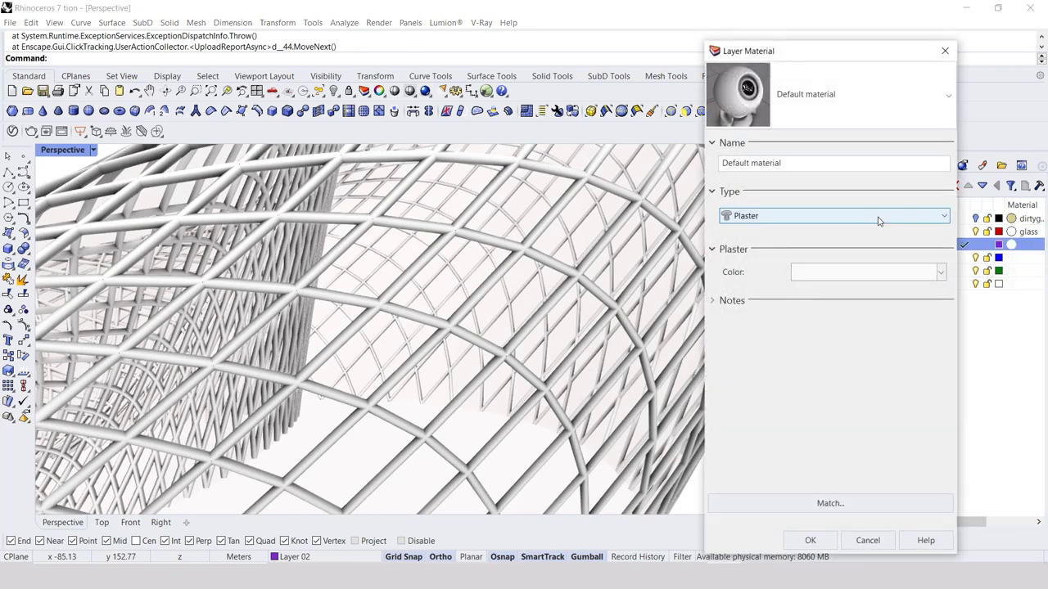
click(852, 217)
click(769, 419)
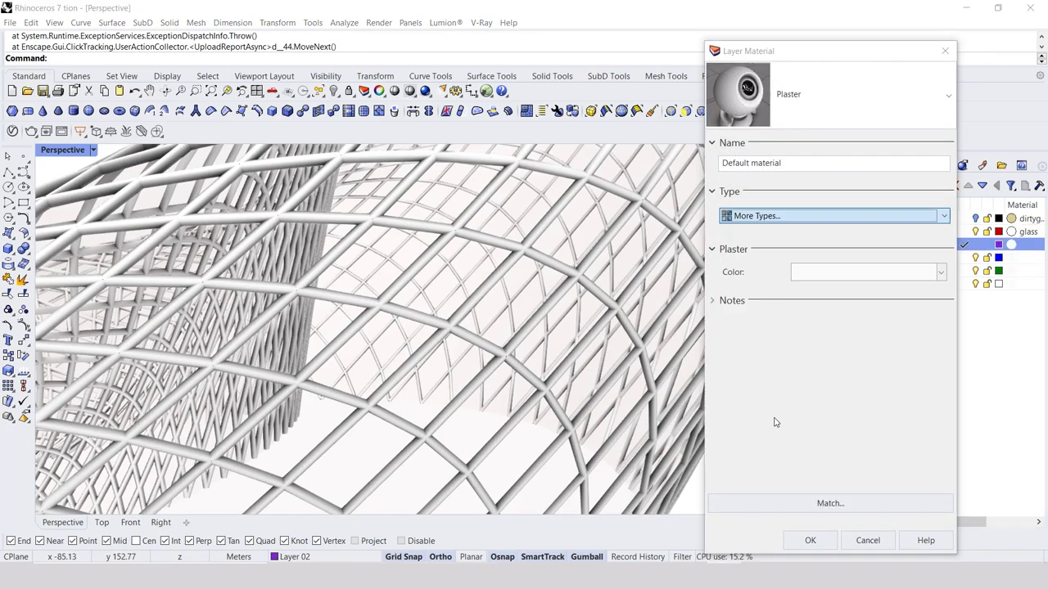
click(375, 176)
scroll(688, 213, down, 1)
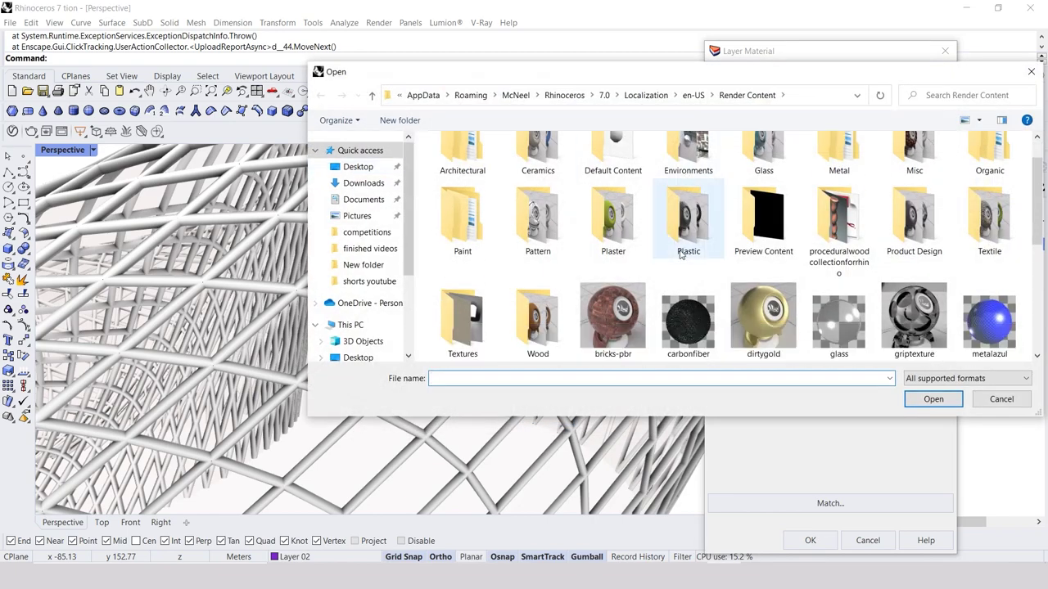
scroll(704, 188, down, 1)
scroll(712, 180, down, 1)
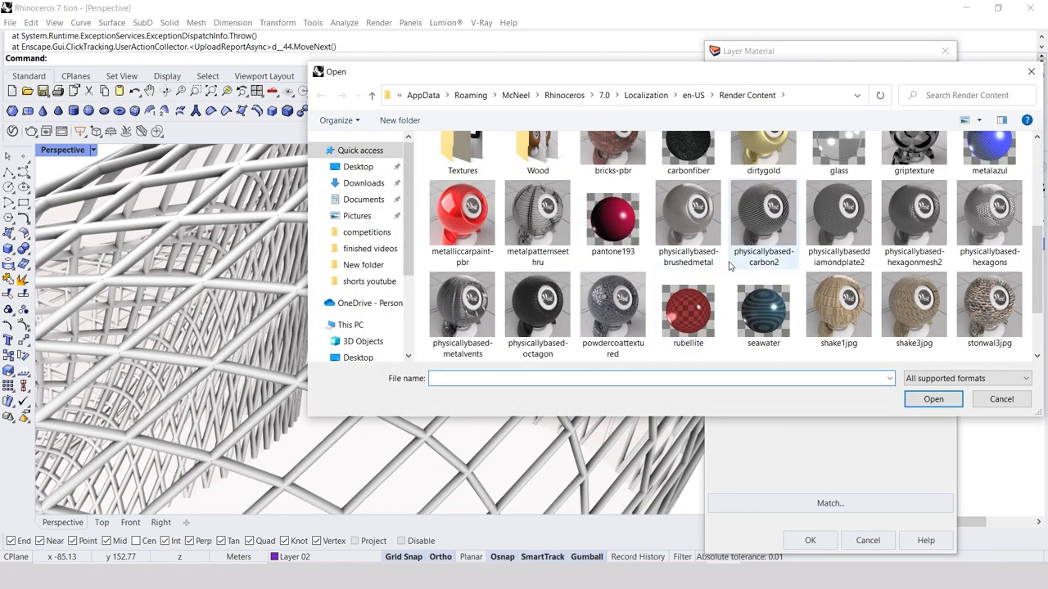
scroll(687, 246, down, 1)
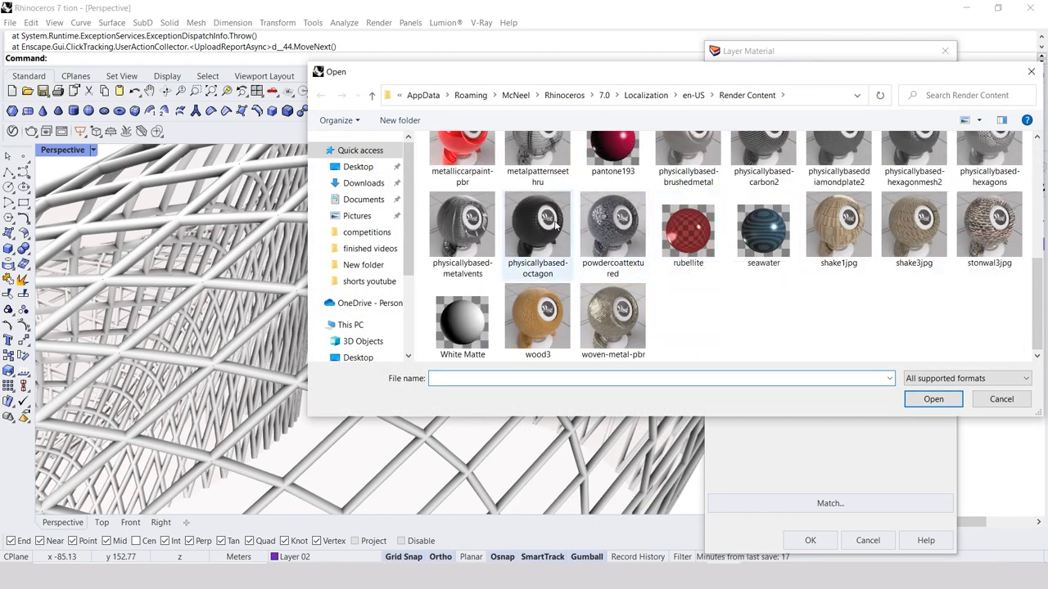
click(554, 228)
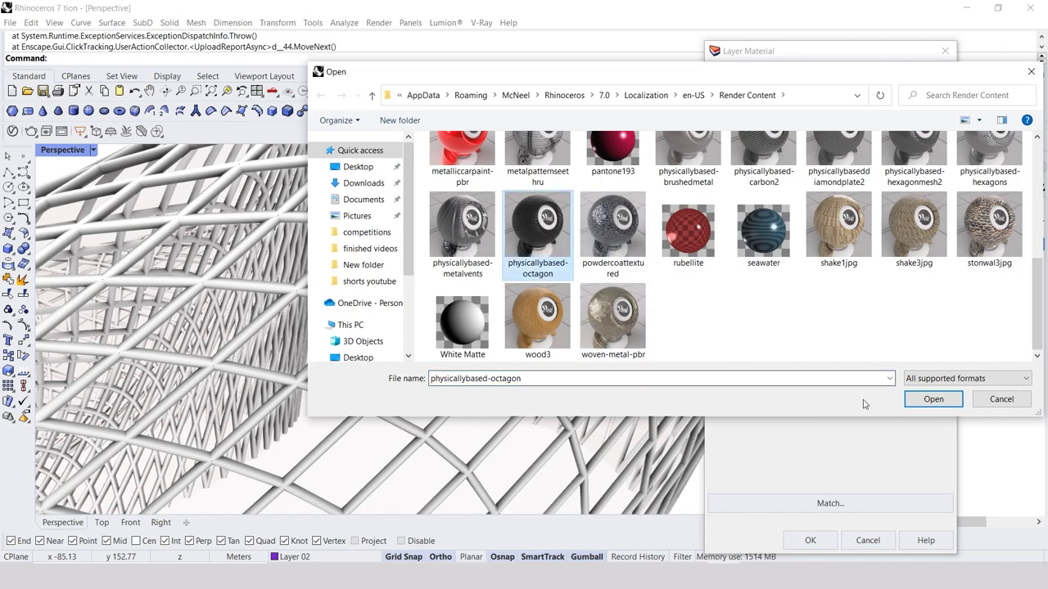
click(916, 404)
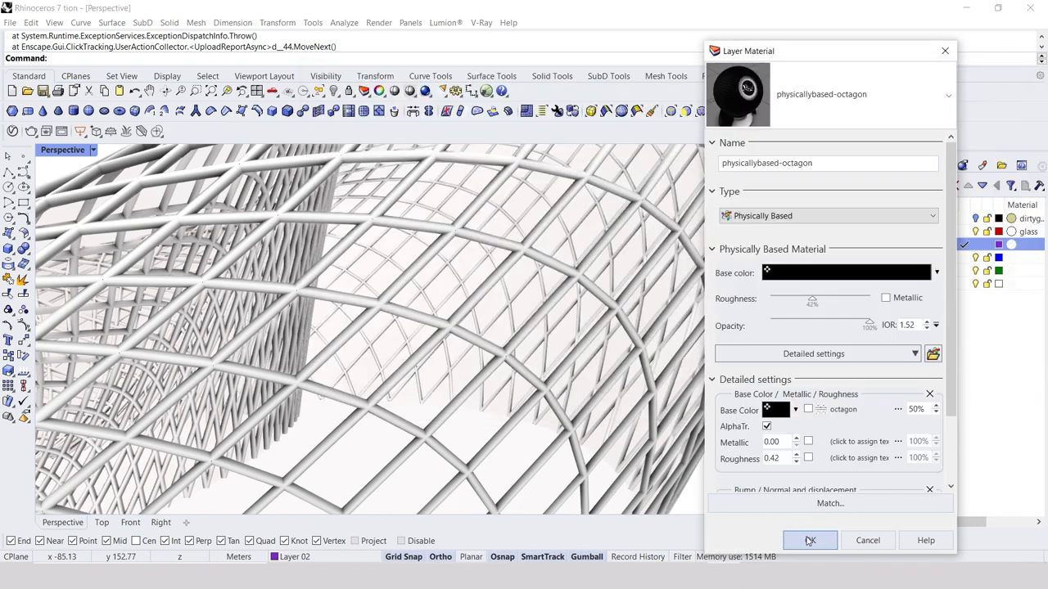
click(810, 540)
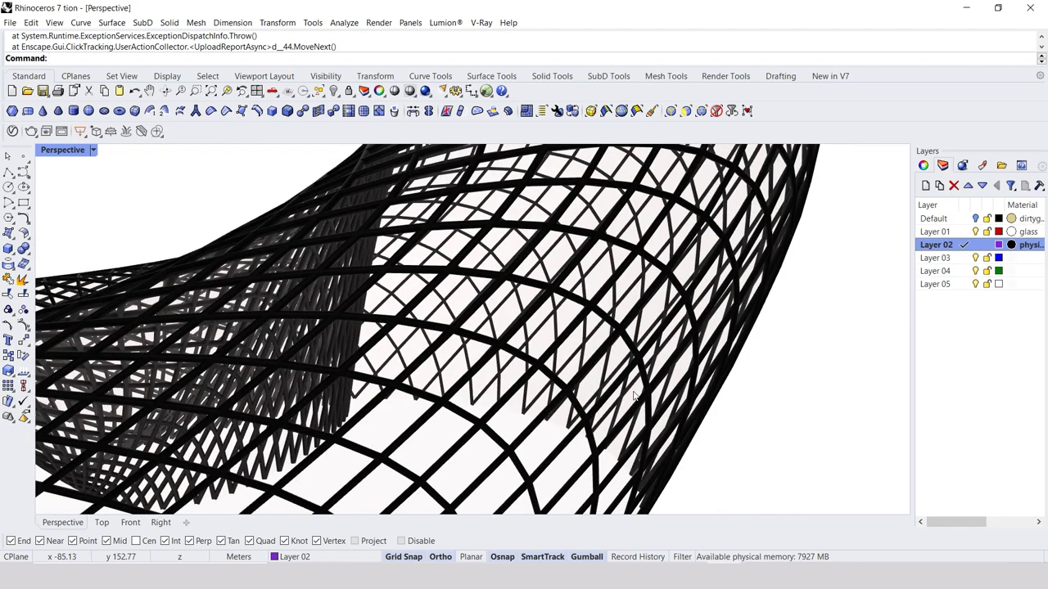
Make Layer 01 current and turn off Layer 02, leaving only the pale lofted shell visible
mouse_move(634, 396)
right_down()
mouse_move(620, 339)
mouse_move(664, 369)
right_up()
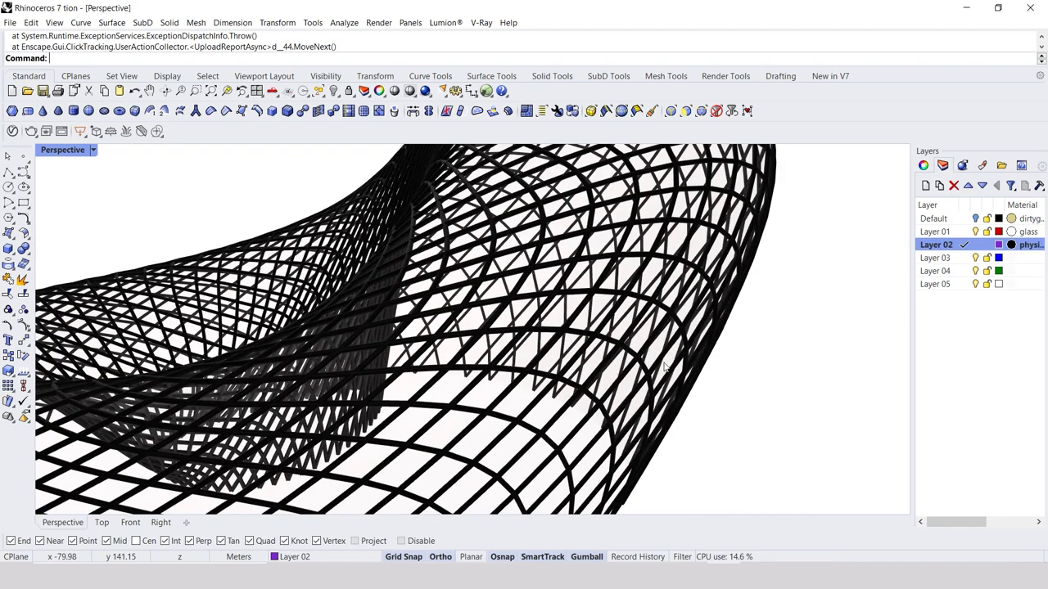
click(966, 233)
click(975, 246)
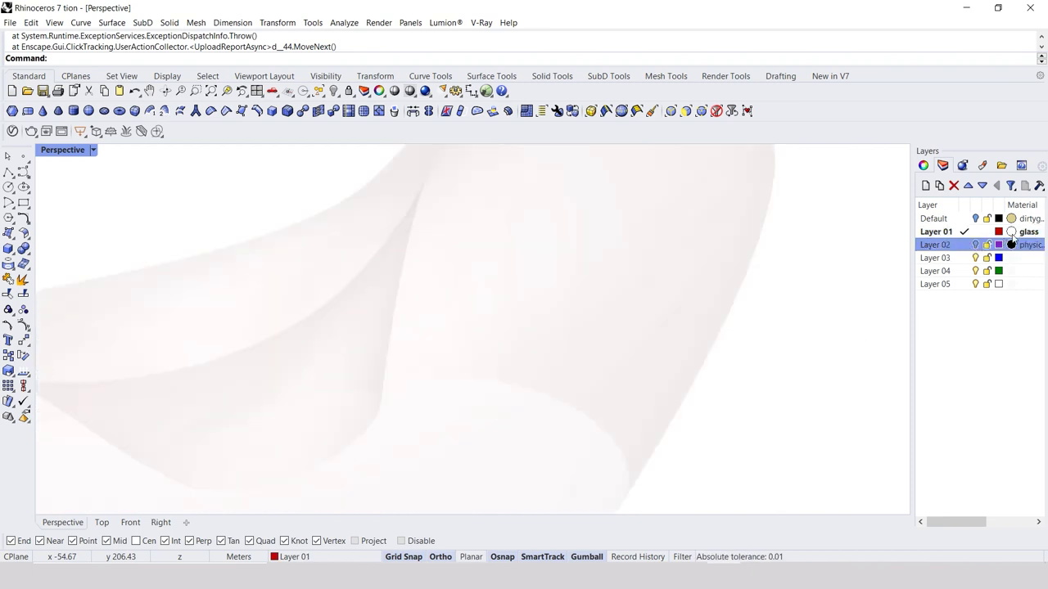
scroll(510, 299, down, 5)
scroll(488, 316, up, 5)
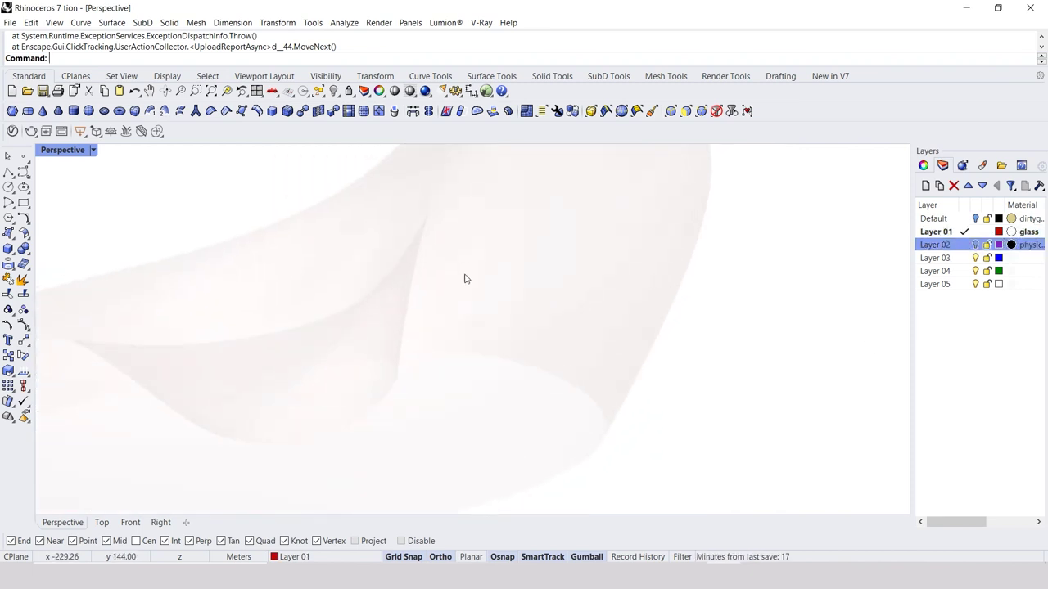
Replace Layer 01's material with the metalliccarpaint-pbr preset loaded from file
click(1014, 235)
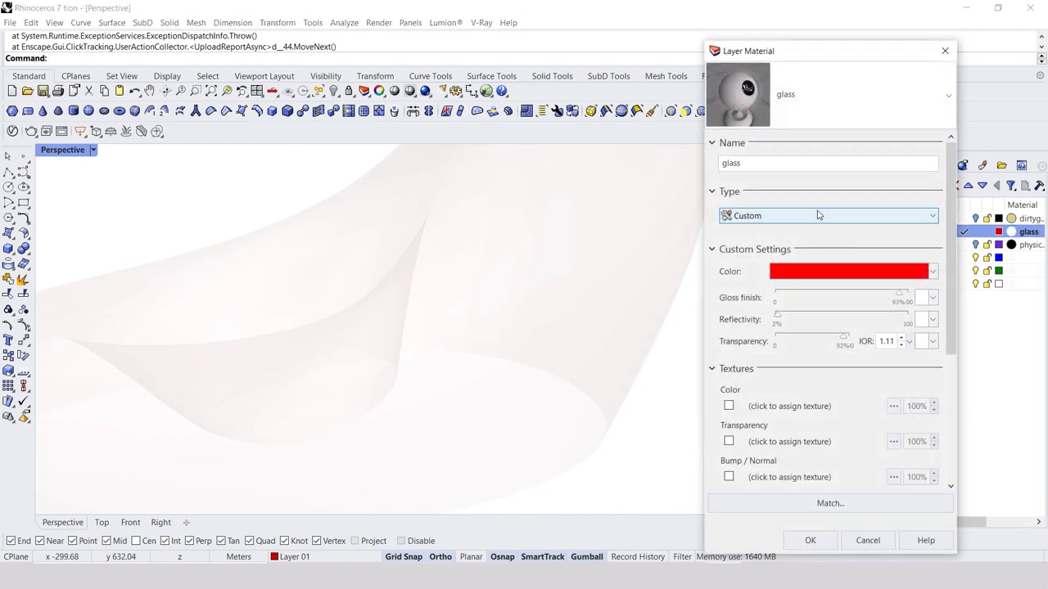
click(925, 215)
click(770, 417)
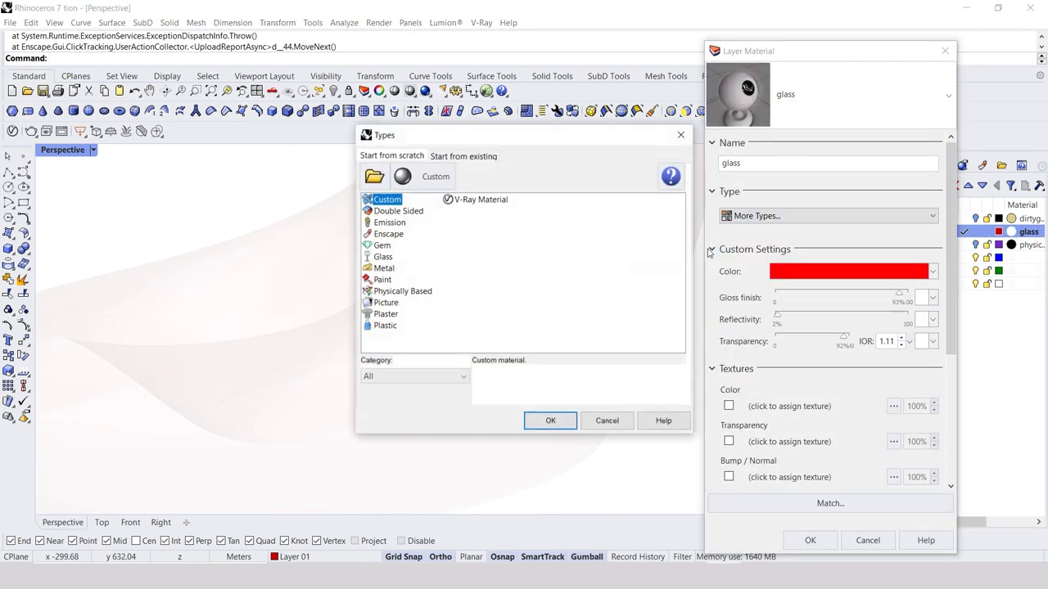
click(401, 176)
scroll(595, 250, down, 1)
scroll(591, 260, up, 3)
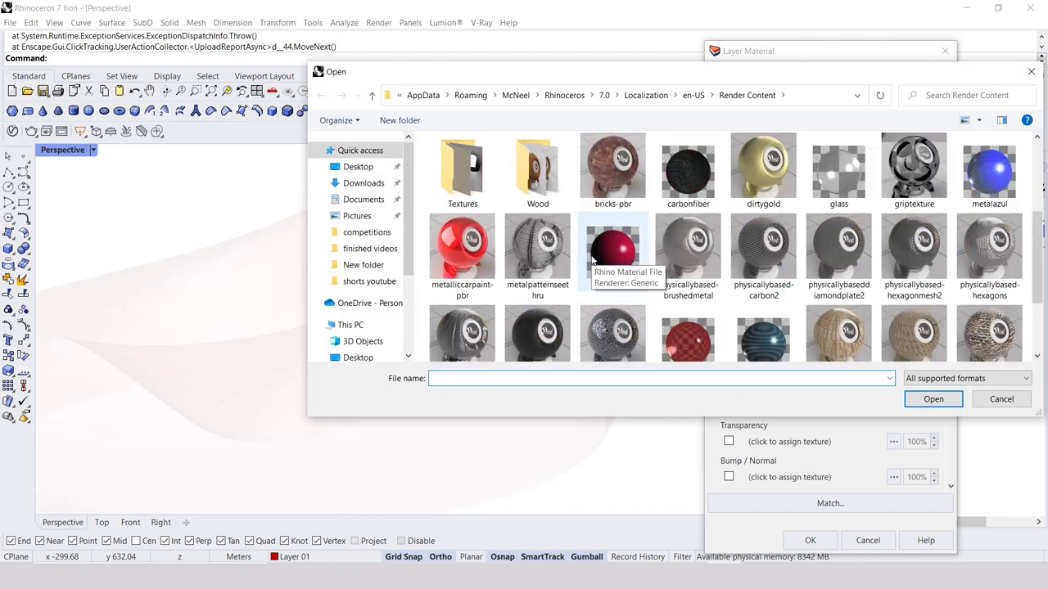
click(462, 245)
click(925, 399)
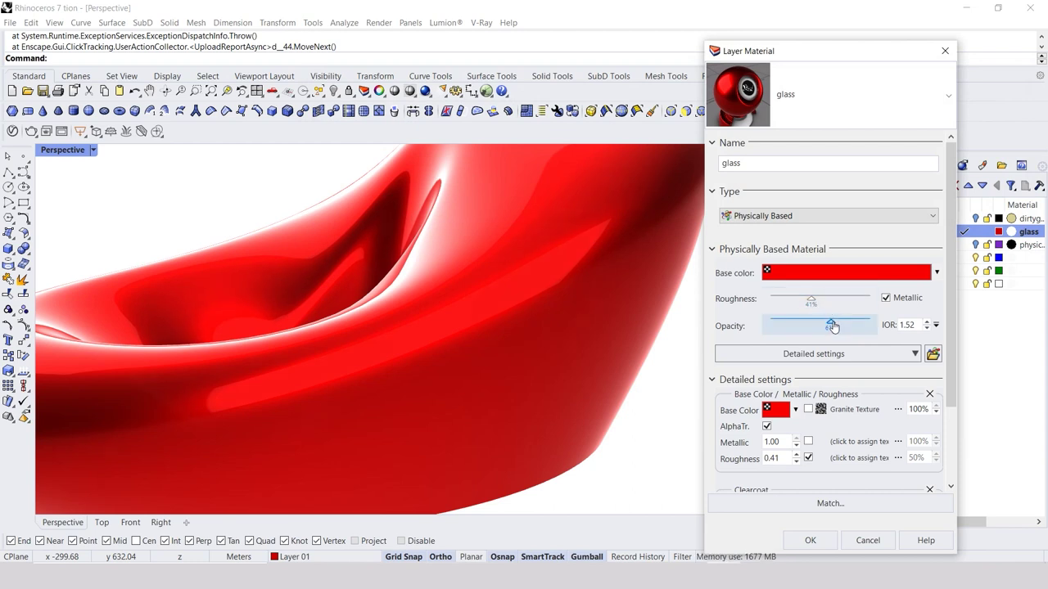
Lower opacity to about 6% and roughness to 0.12 for a glossy translucent red shell
drag(810, 326, 808, 326)
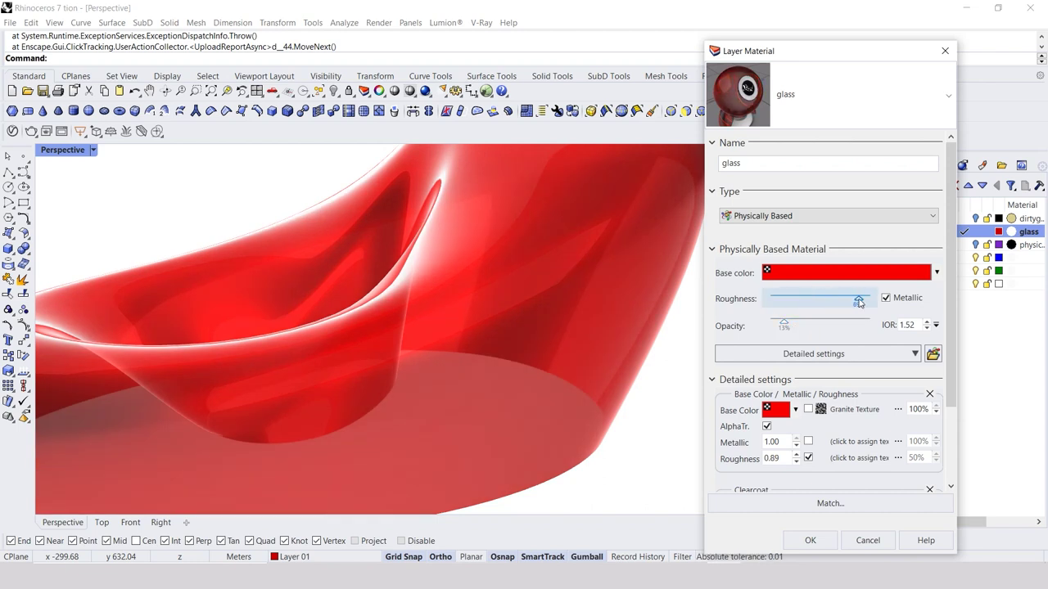
mouse_move(859, 301)
mouse_down()
mouse_move(780, 304)
mouse_move(790, 303)
mouse_up()
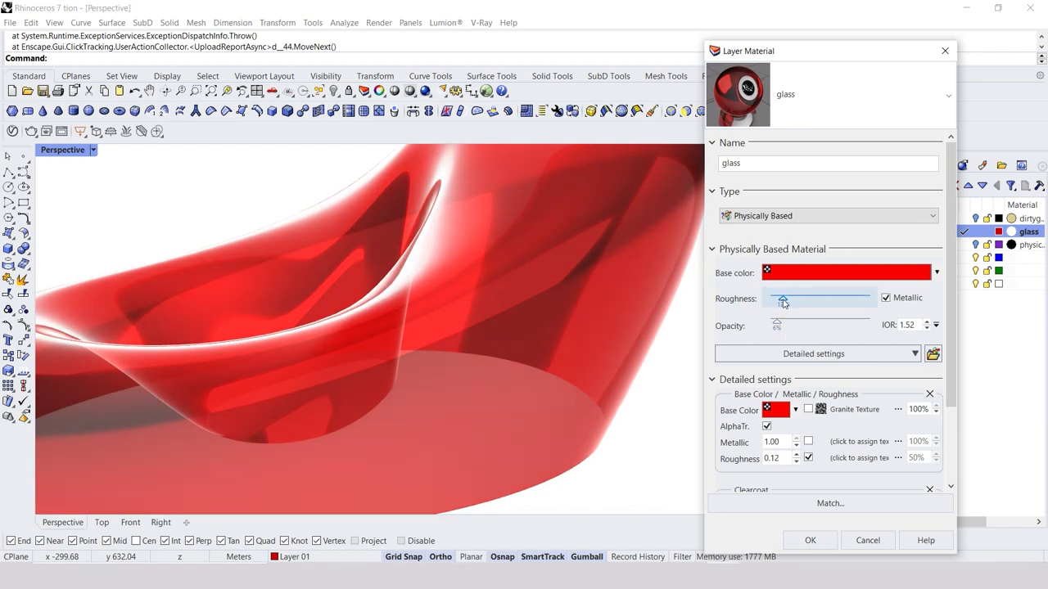
click(808, 541)
scroll(672, 338, down, 2)
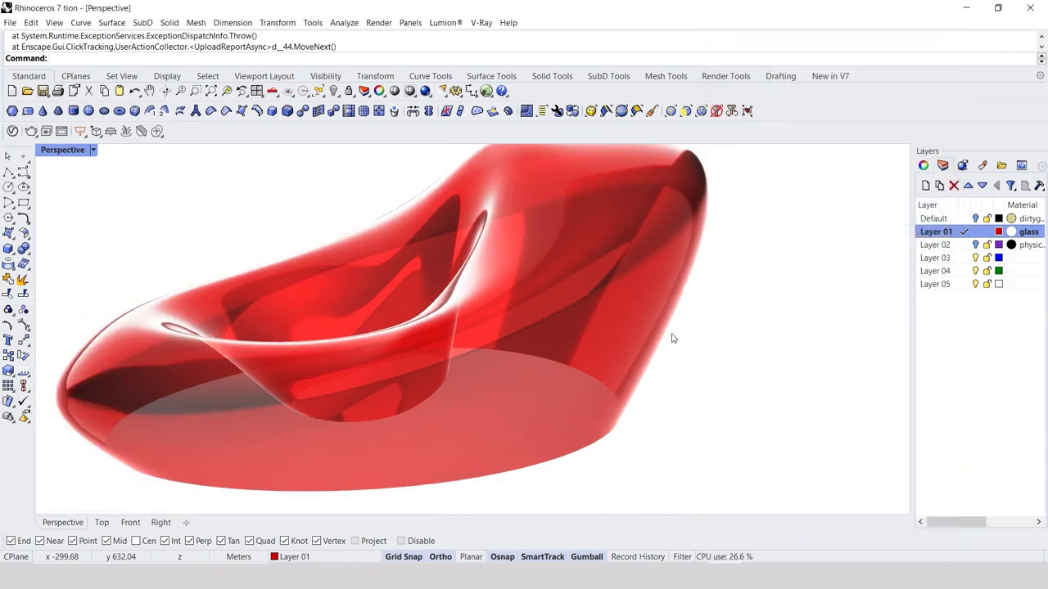
mouse_move(464, 342)
right_down()
mouse_move(473, 314)
mouse_move(452, 325)
mouse_move(474, 319)
right_up()
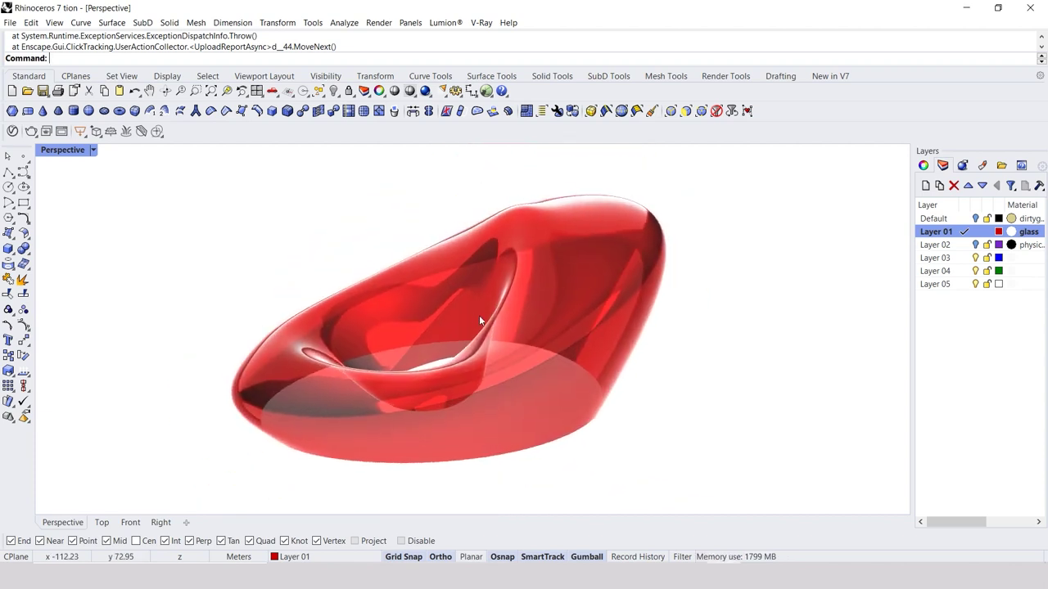
text(urntable)
key(Return)
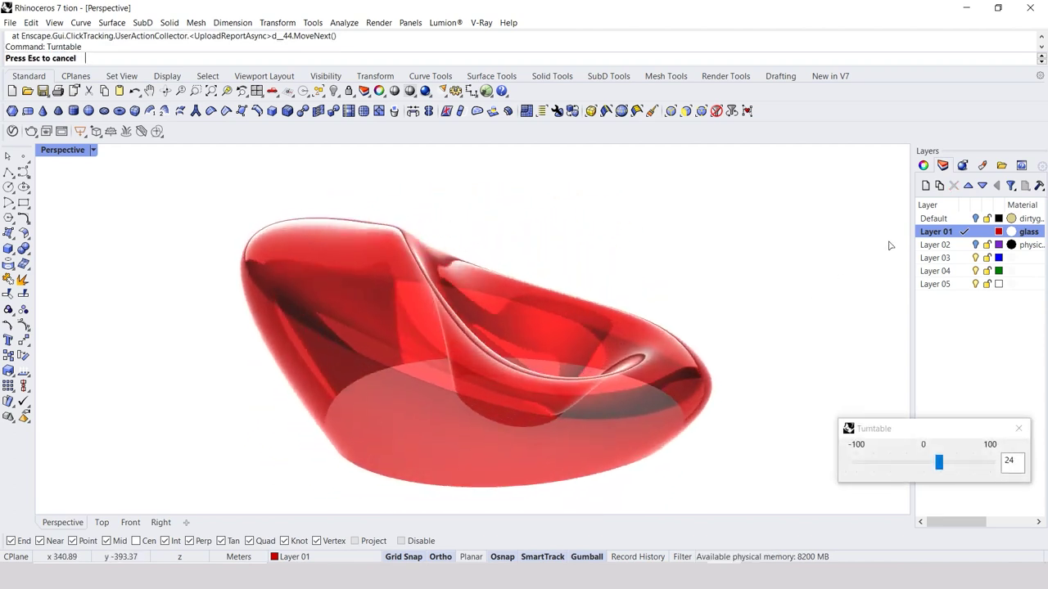
click(975, 221)
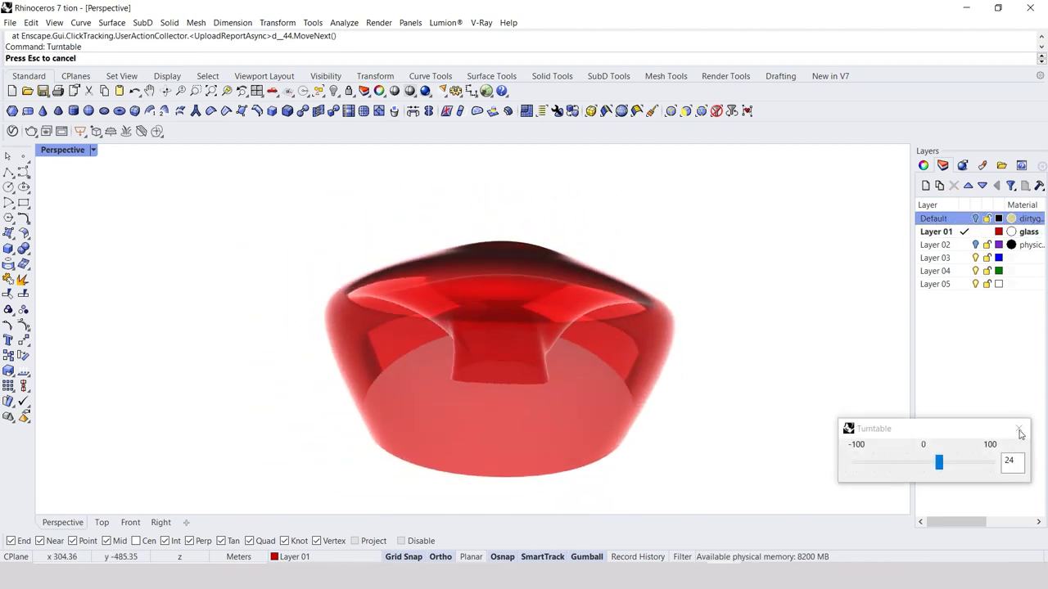
click(1020, 431)
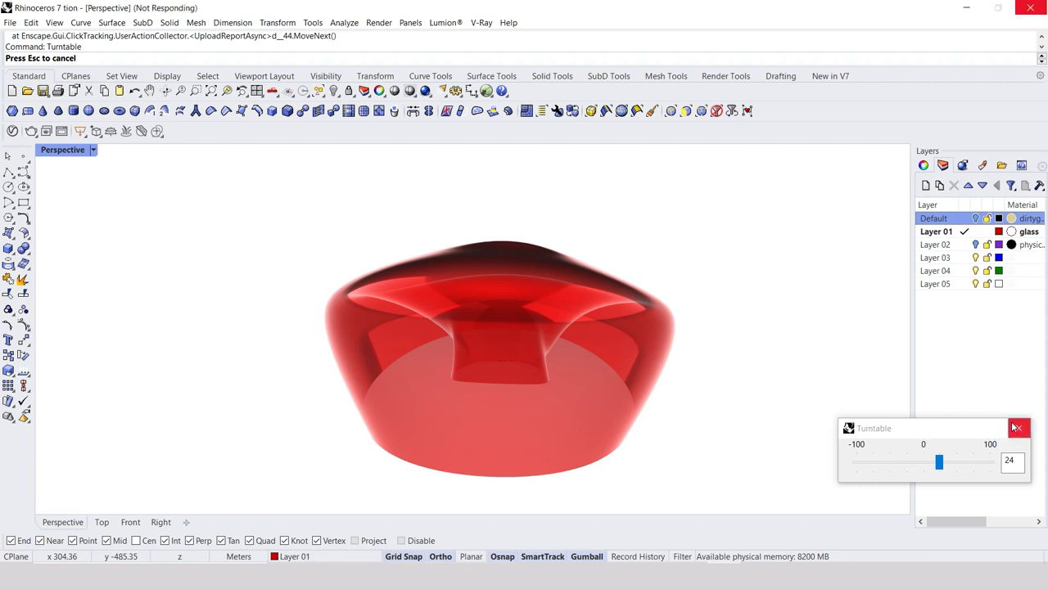
click(975, 216)
Turn the Default layer and Layer 02 back on, zoom in, and rerun the Turntable spin
click(975, 219)
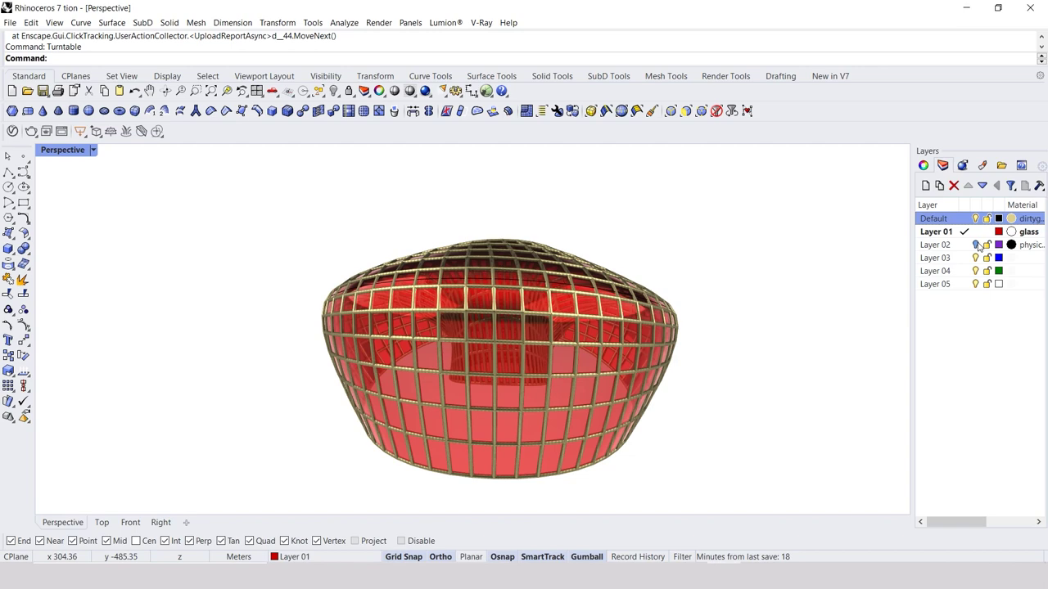
click(975, 244)
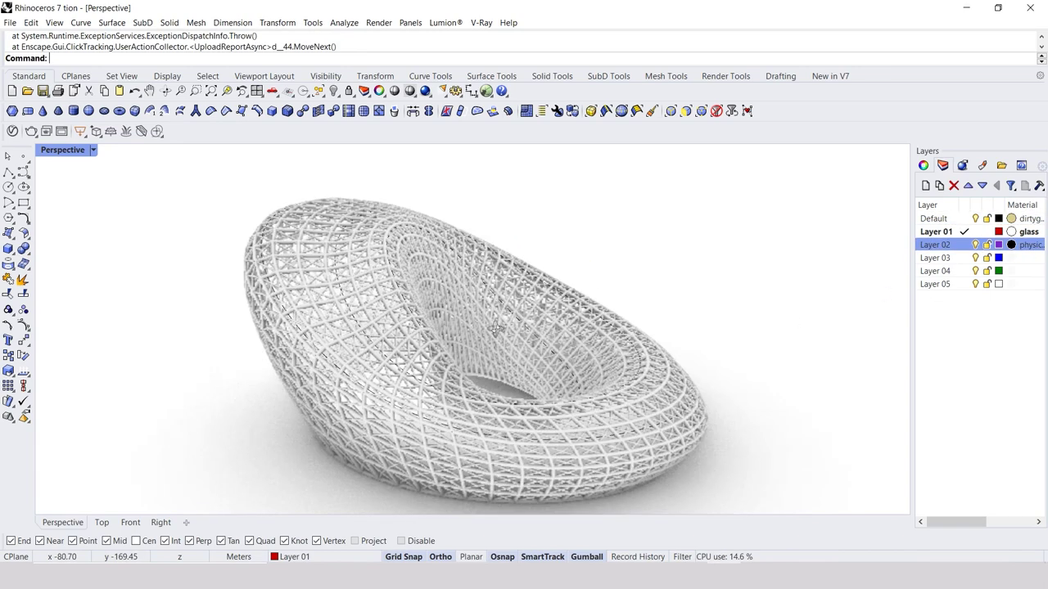
mouse_move(823, 310)
right_down()
mouse_move(479, 341)
mouse_move(545, 366)
right_up()
scroll(478, 341, up, 5)
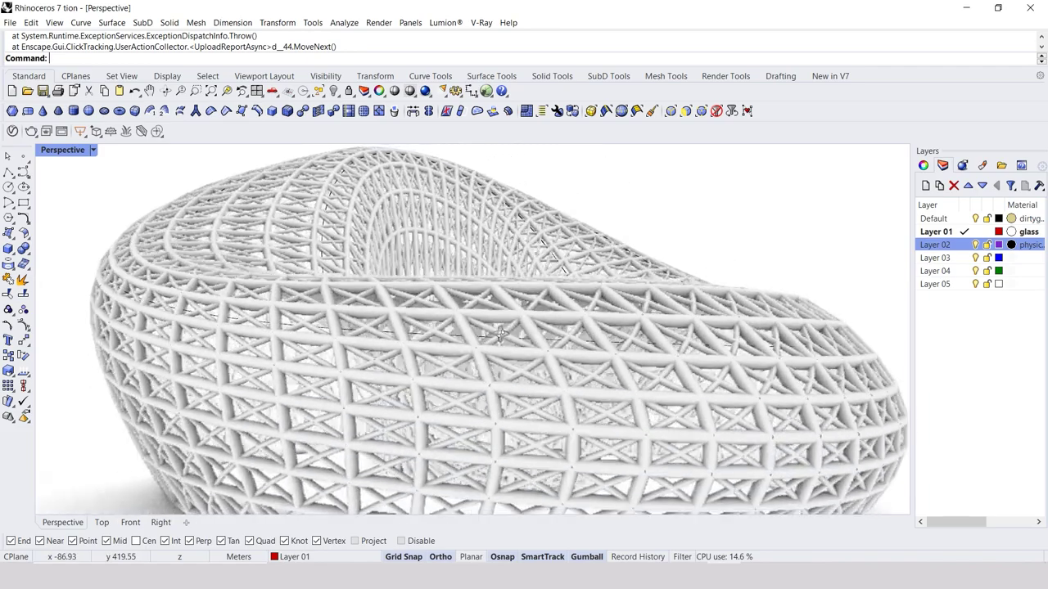
scroll(545, 365, up, 3)
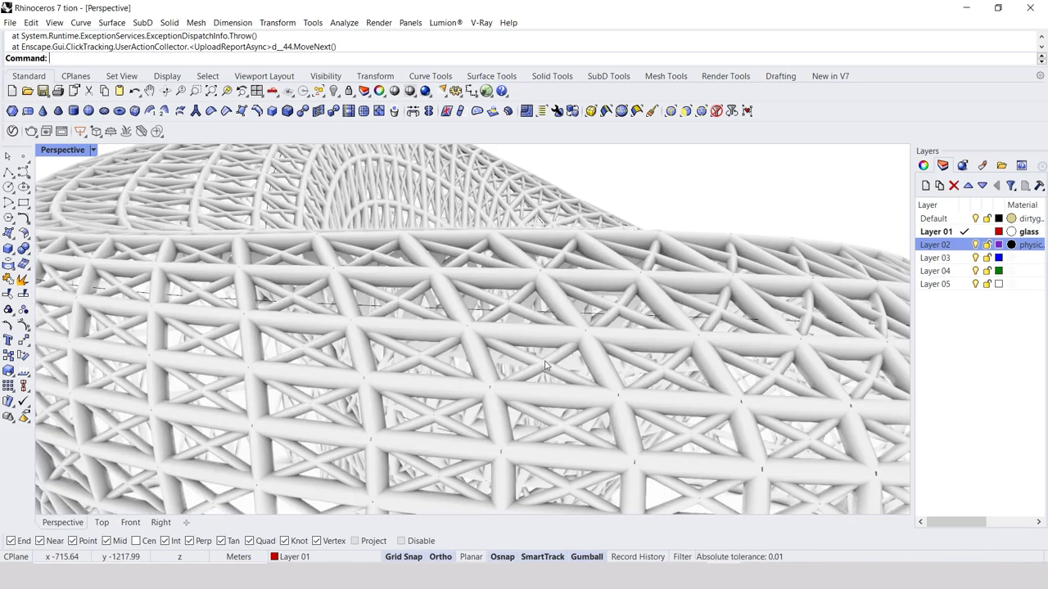
text(Tu)
key(Return)
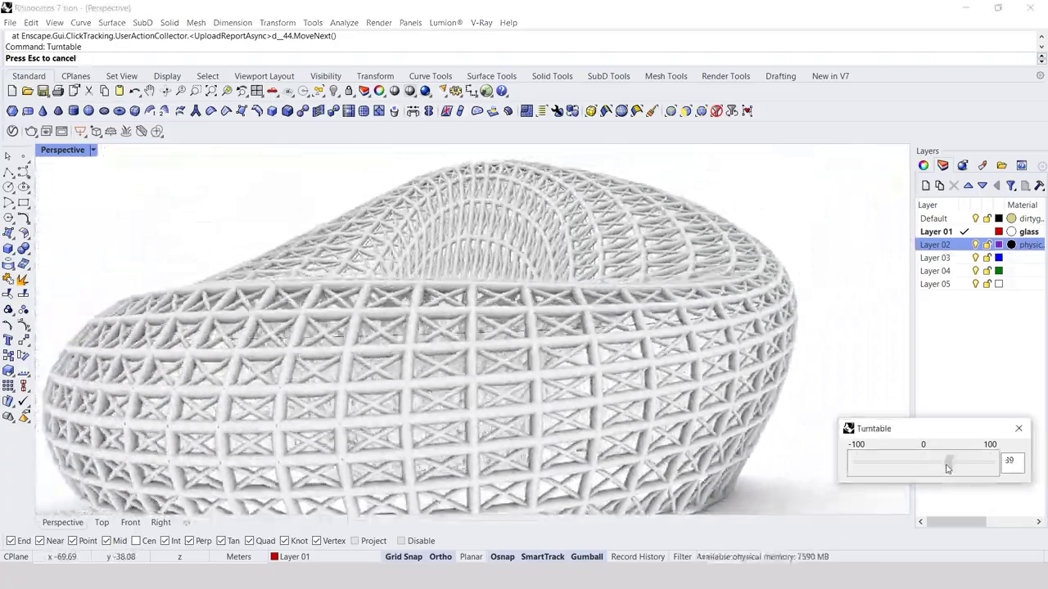
drag(951, 463, 939, 468)
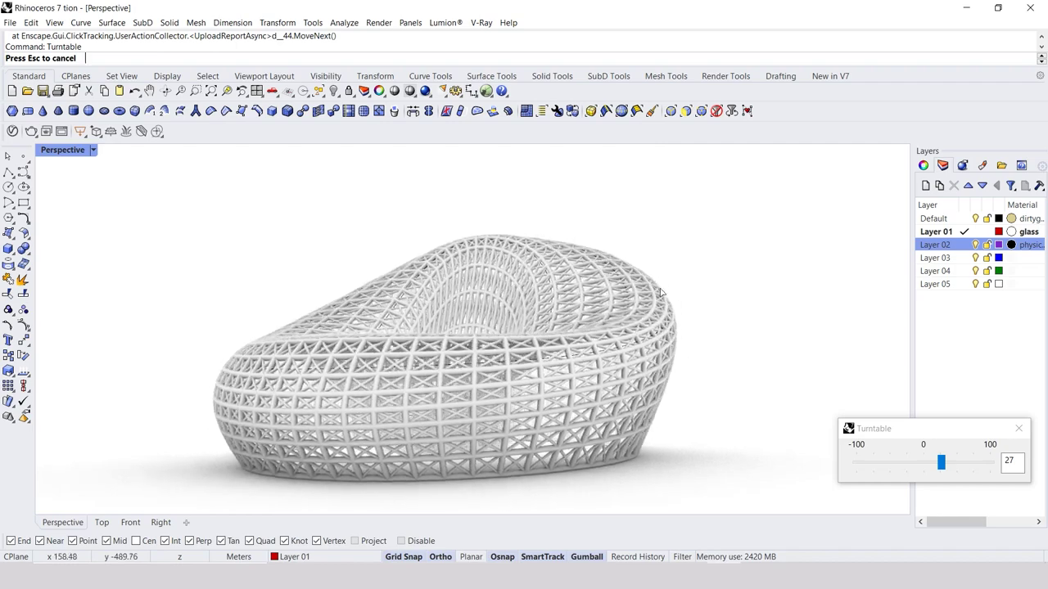
click(1018, 428)
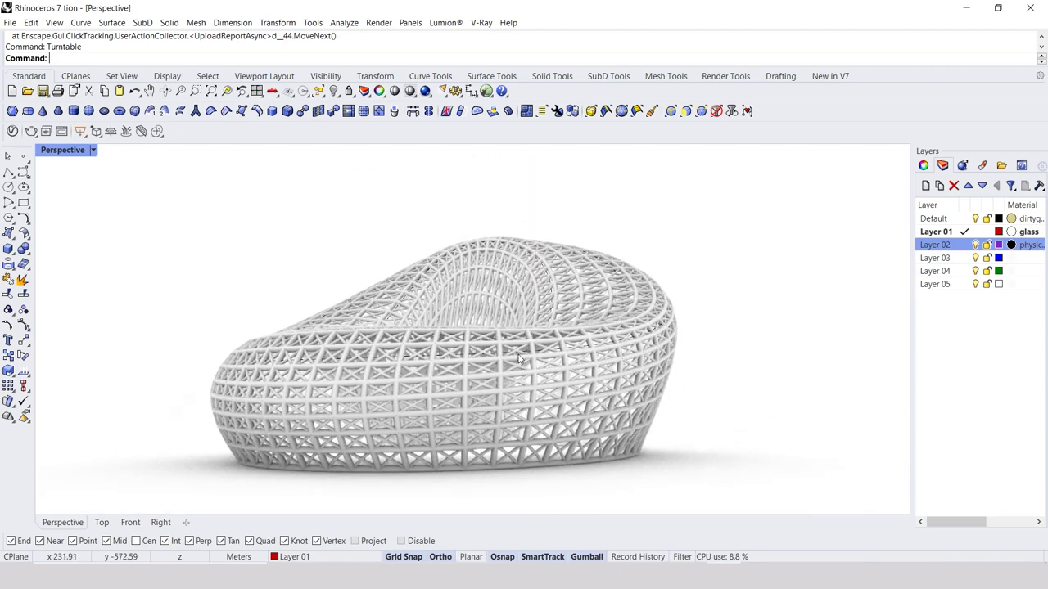